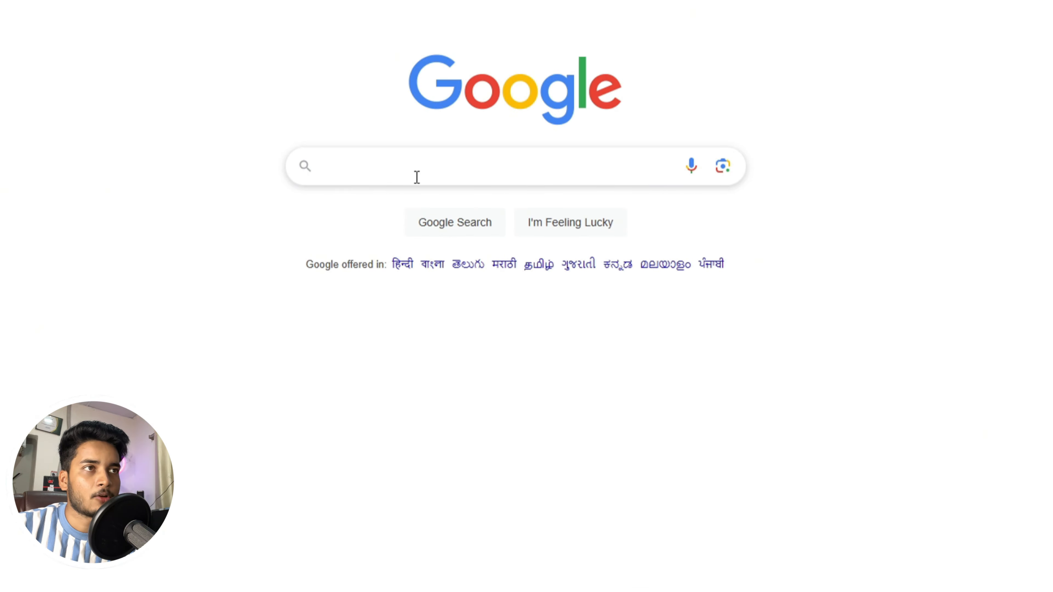
- Search Google for 'gst portal' and open the official GST portal website
click(406, 168)
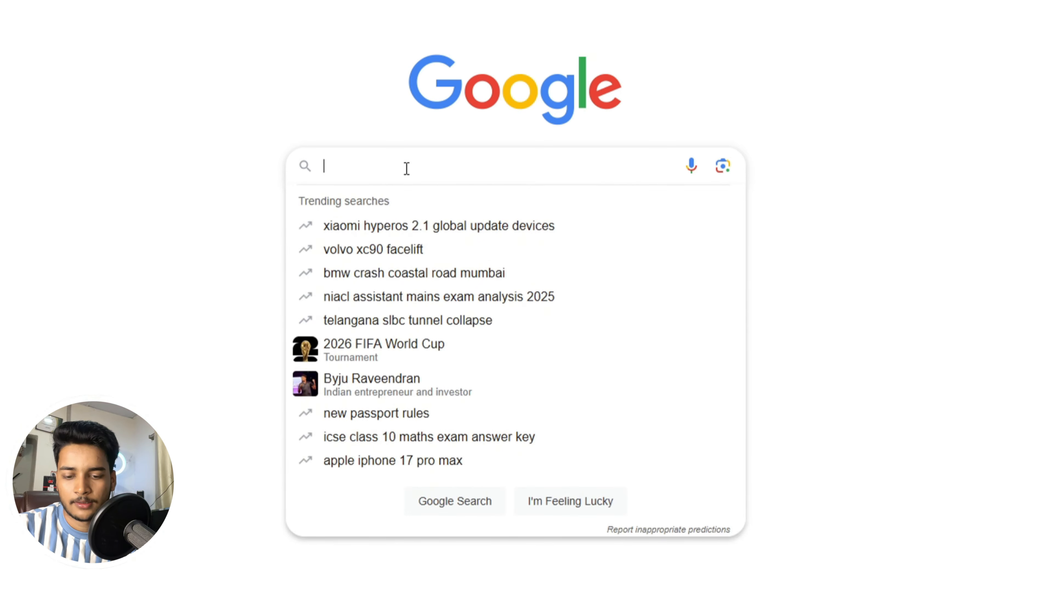
text(GST)
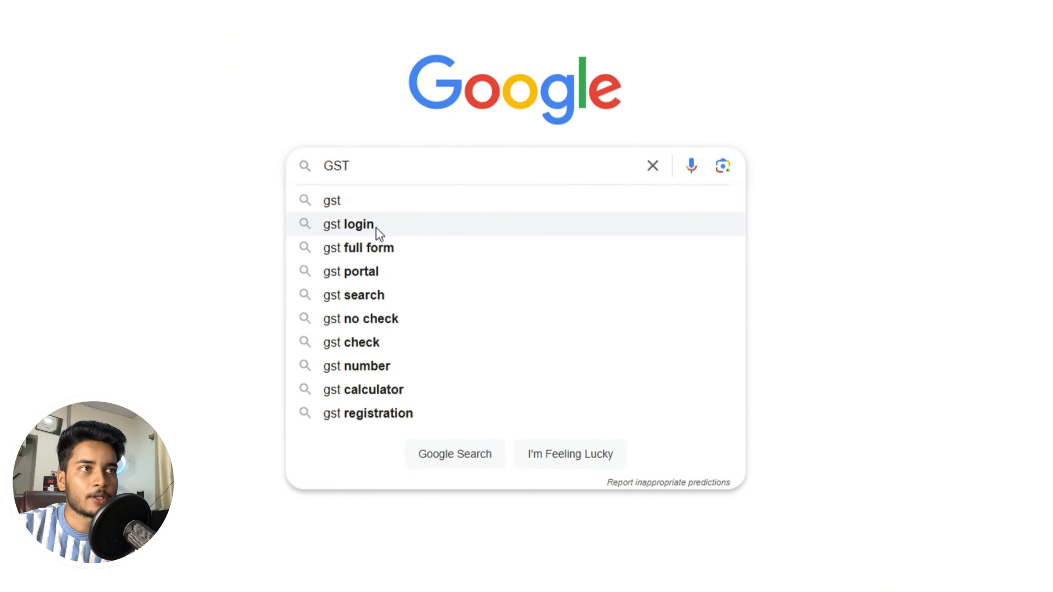
click(362, 268)
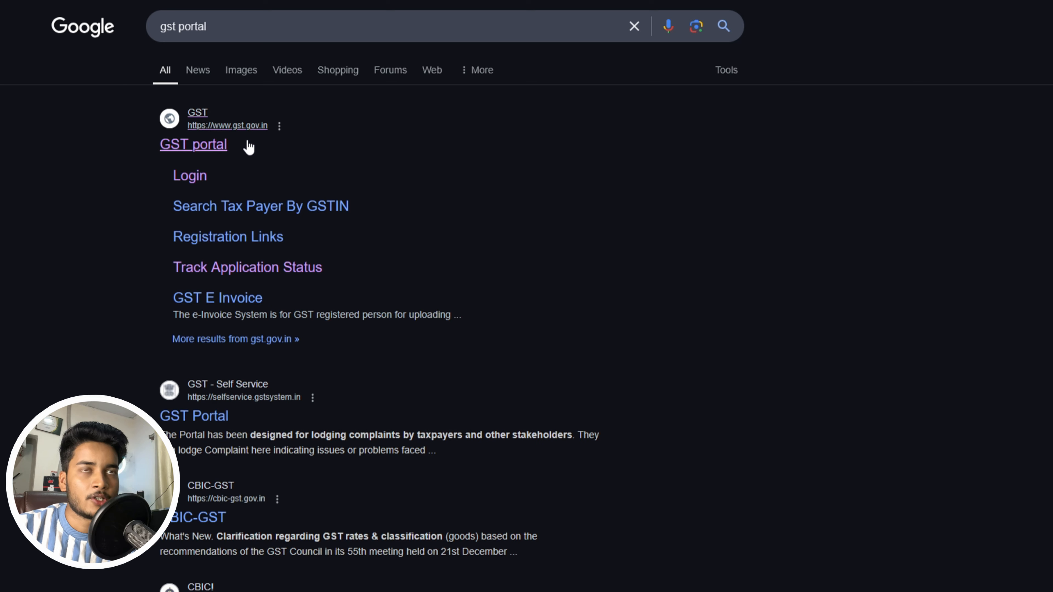
click(207, 149)
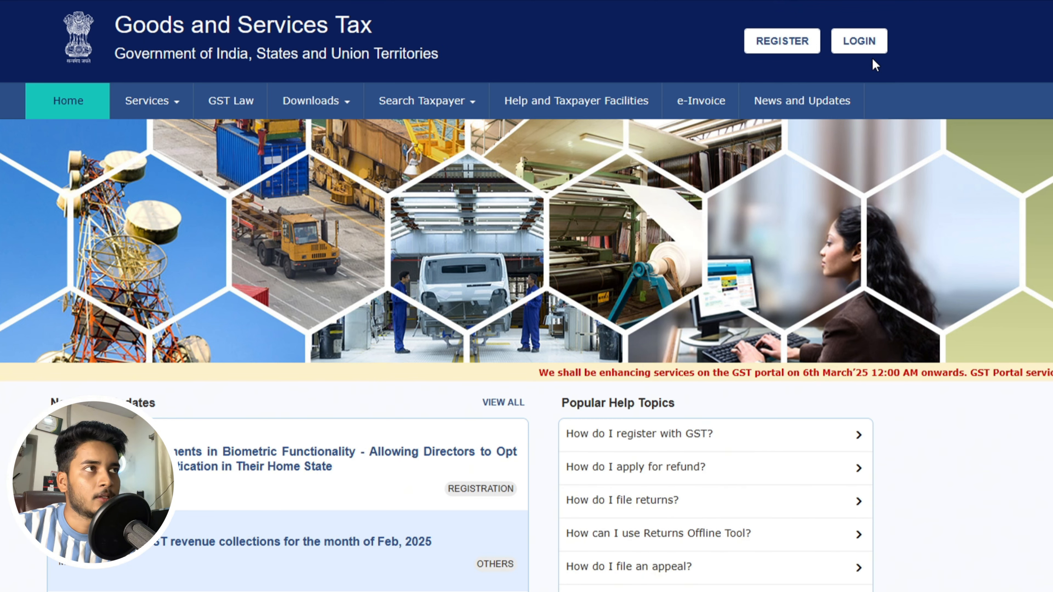
- Begin a new registration as Taxpayer, State West Bengal, District Paschim Bardhaman
click(776, 44)
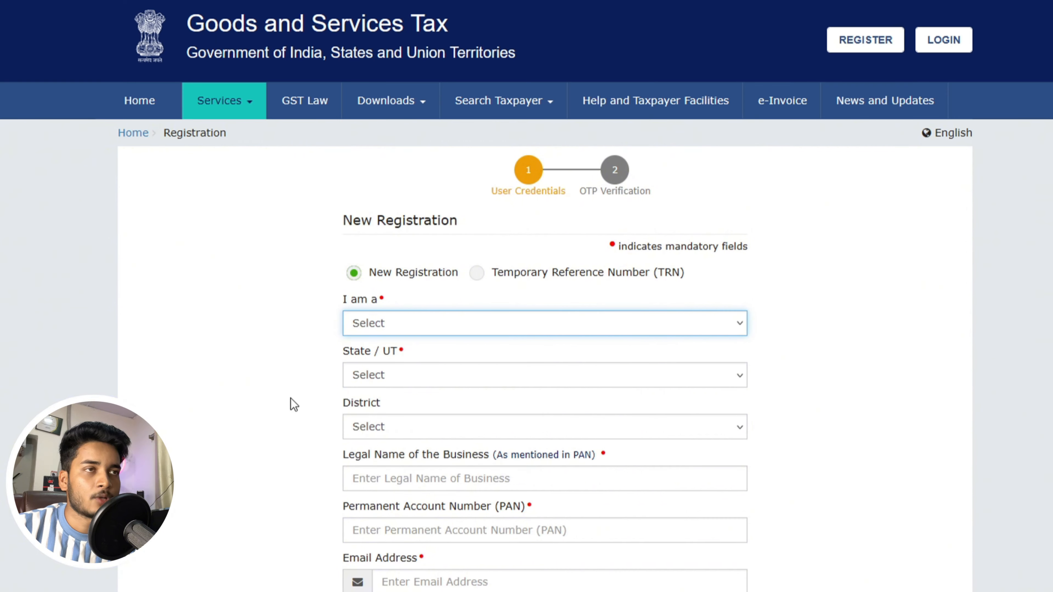
click(459, 324)
click(402, 370)
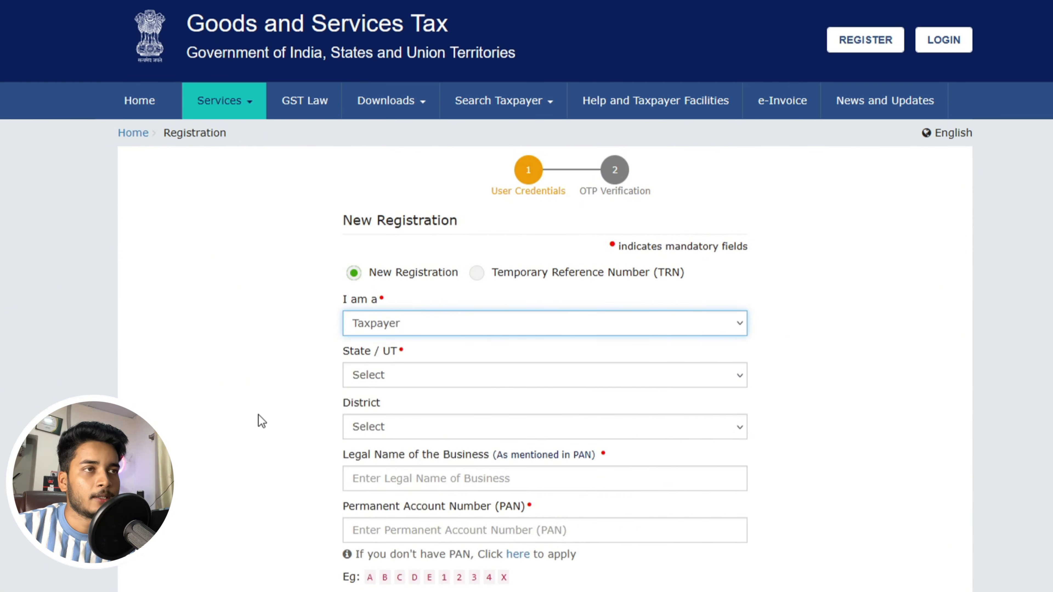
click(427, 377)
scroll(543, 489, down, 5)
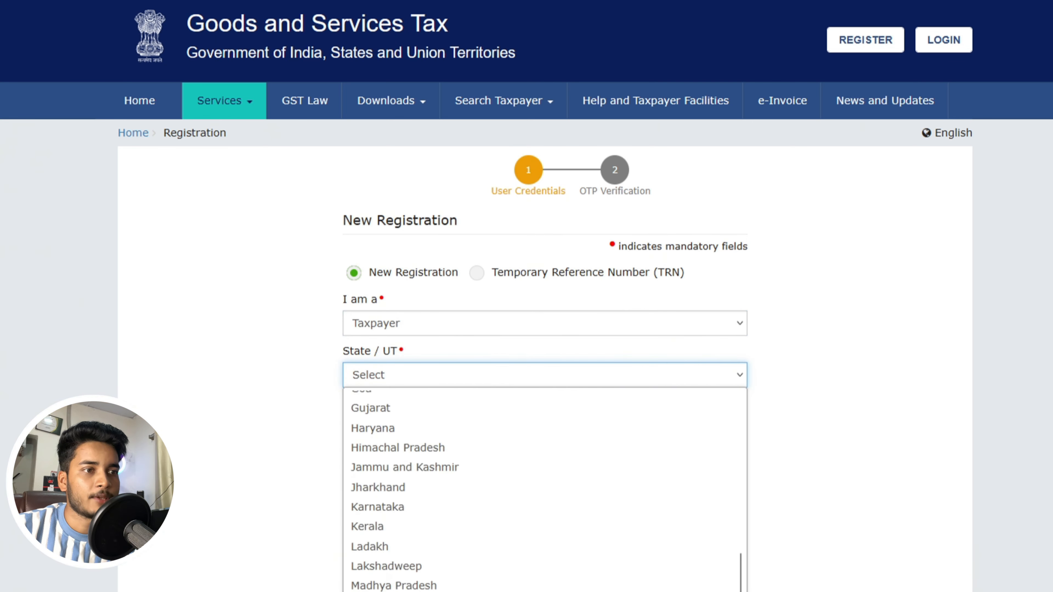
click(389, 589)
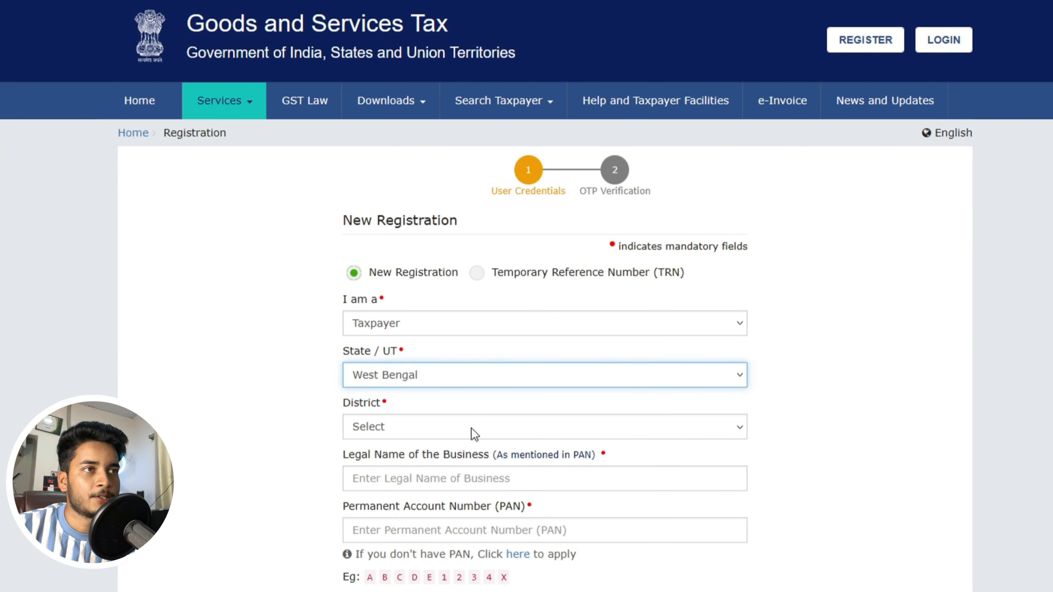
click(470, 429)
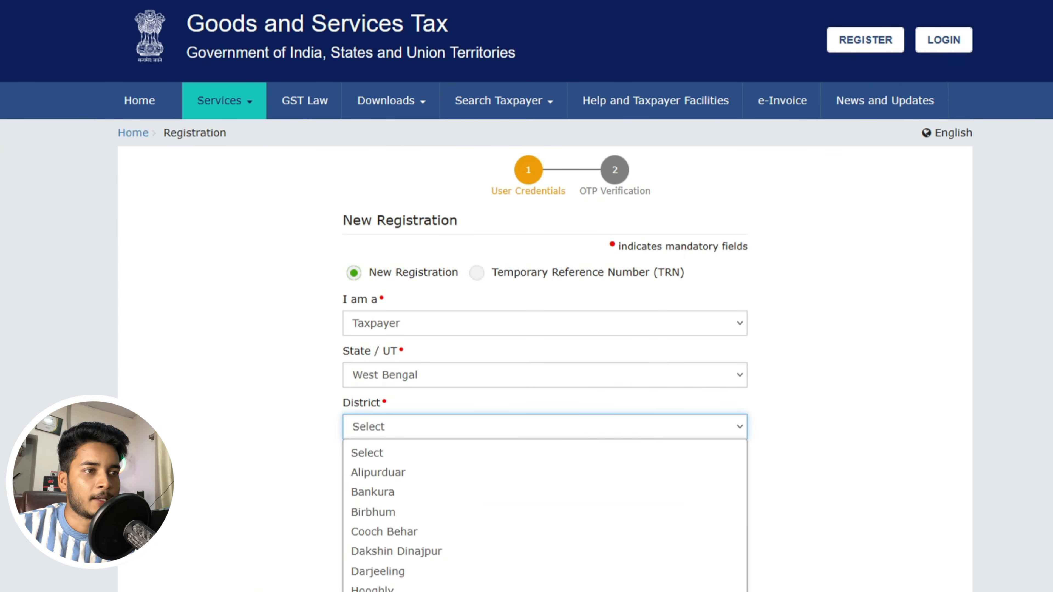
click(415, 590)
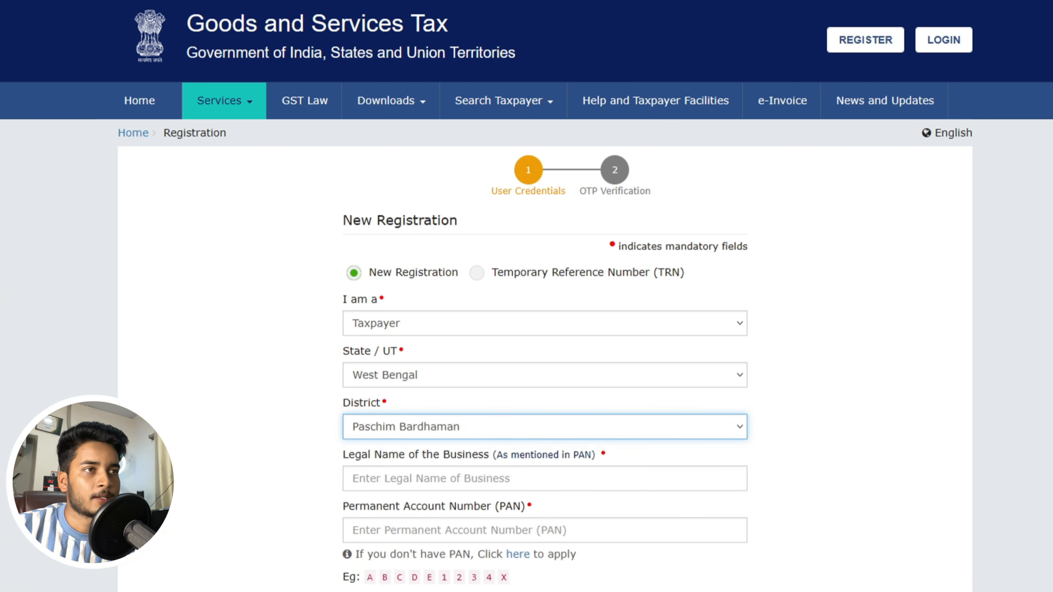
click(508, 477)
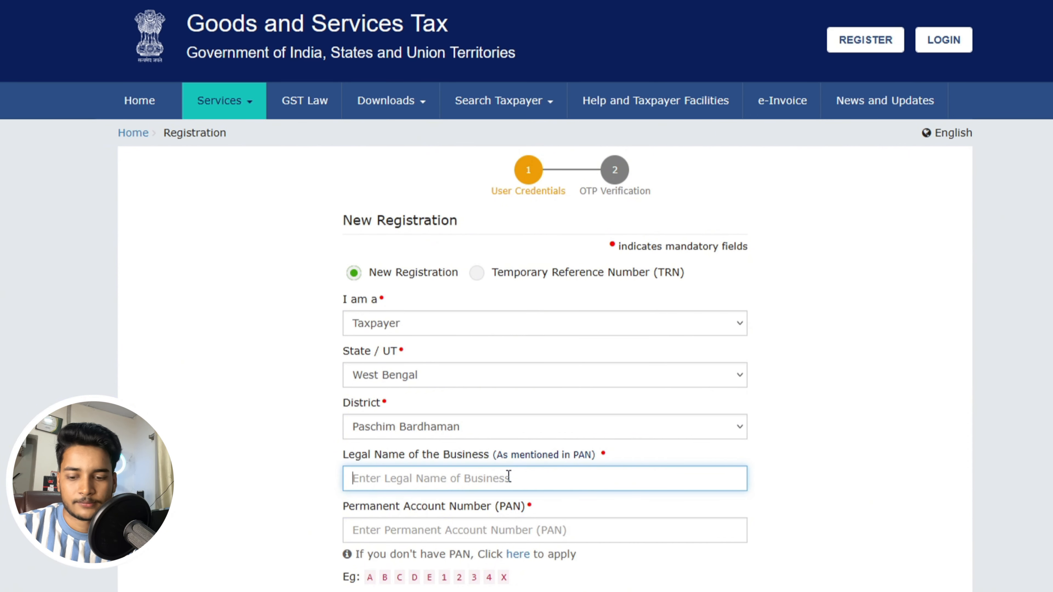
- Paste the business's legal name and PAN from clipboard history into the form
key(super+v)
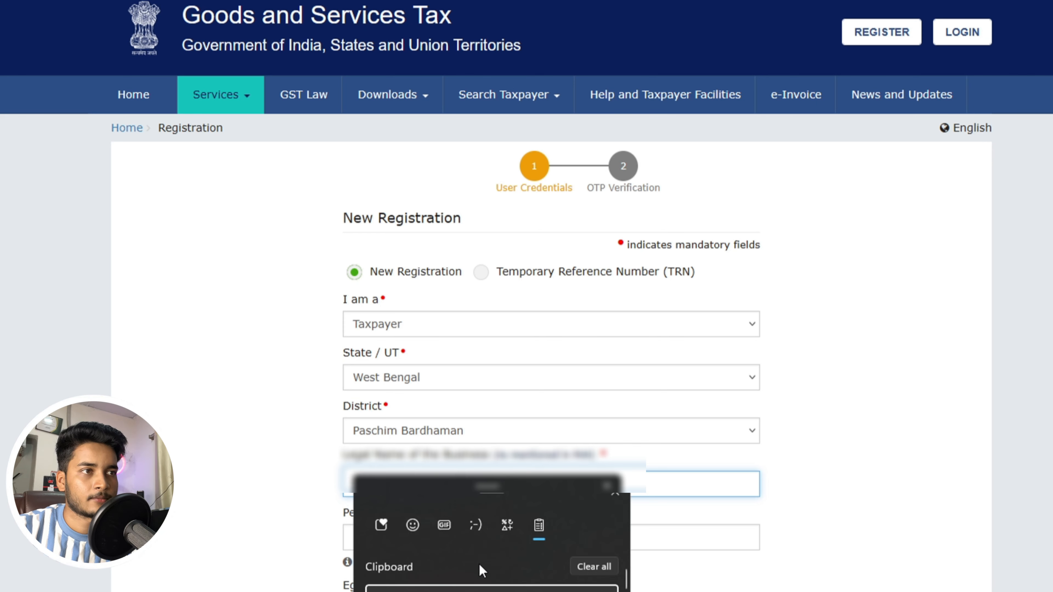
click(483, 589)
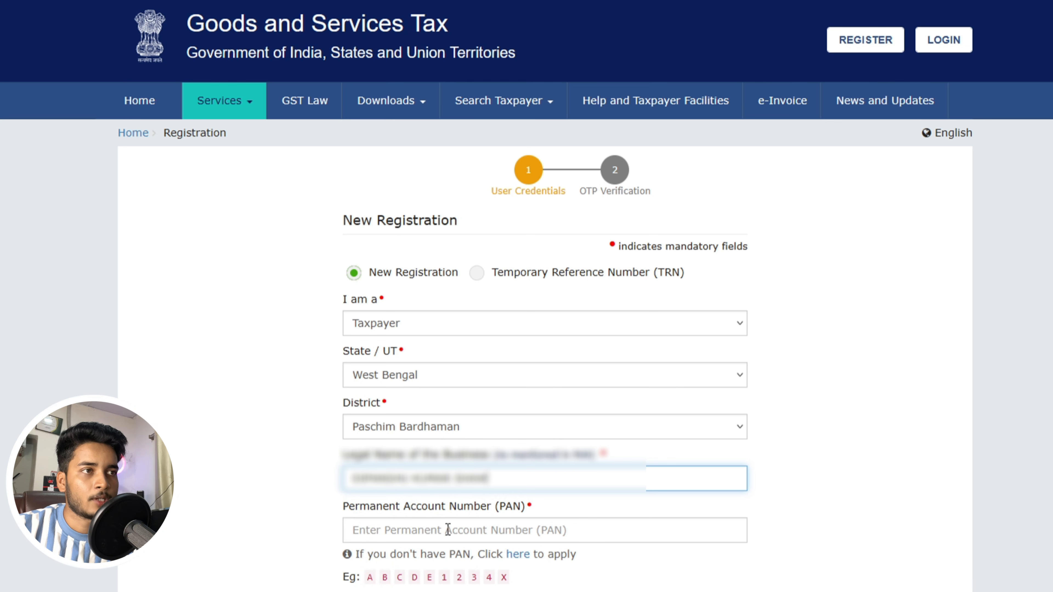
click(465, 529)
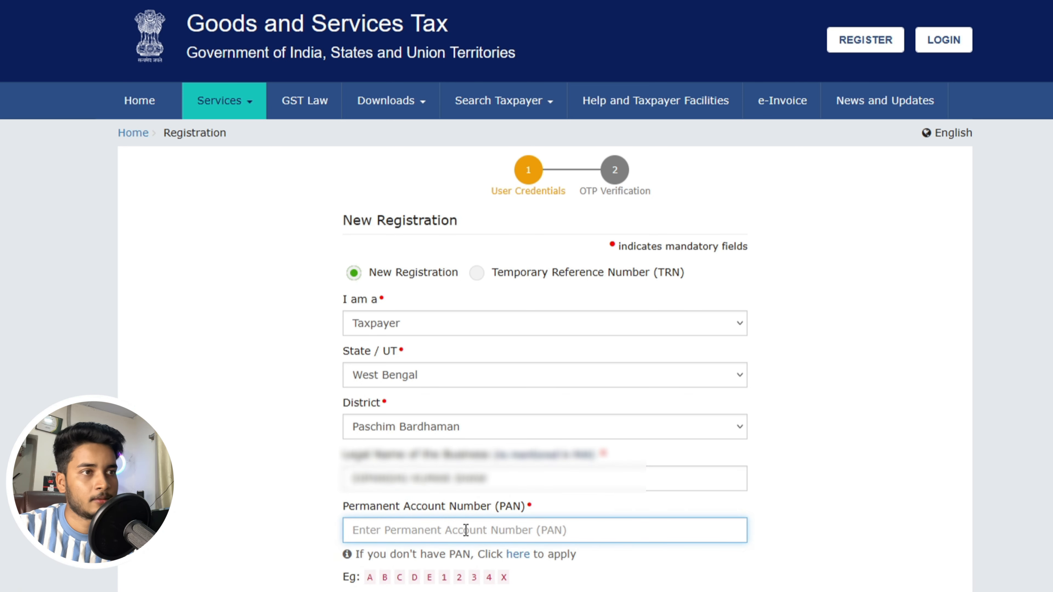
key(super+v)
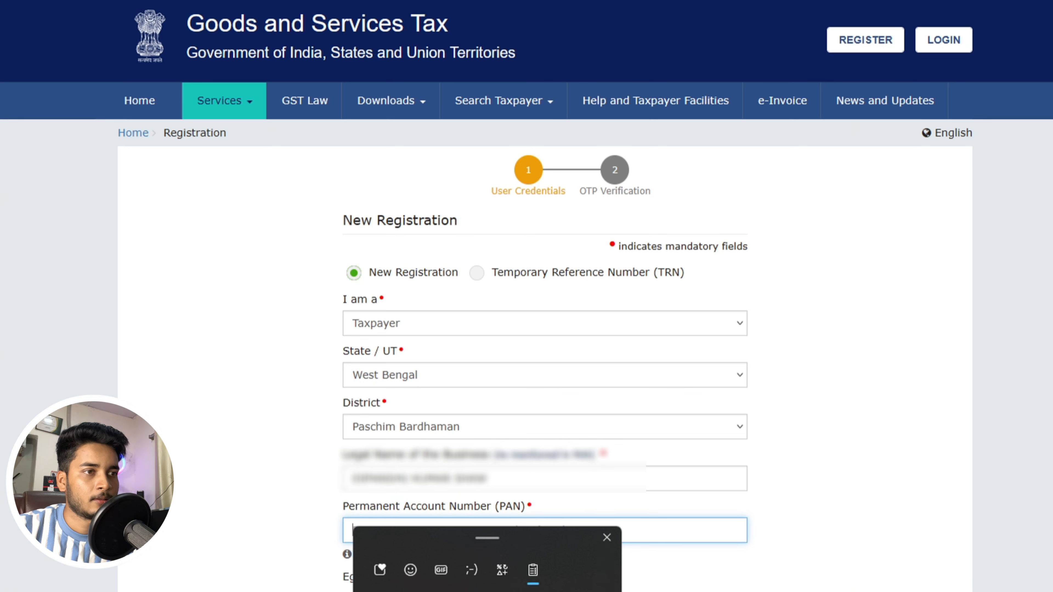
click(586, 589)
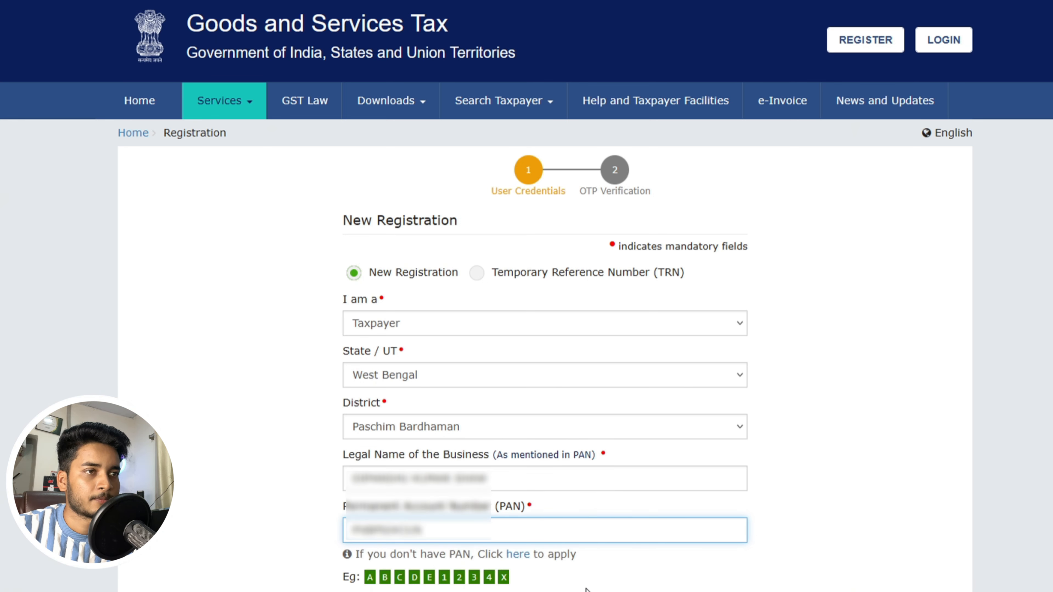
scroll(441, 327, down, 5)
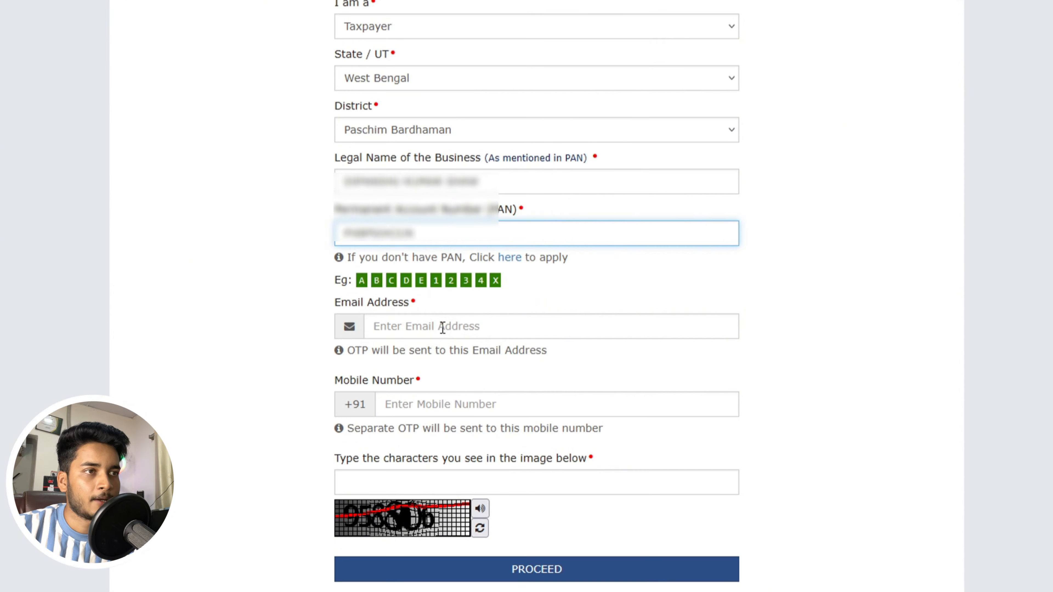
- Paste the contact e-mail address into the e-mail field from clipboard history
click(442, 327)
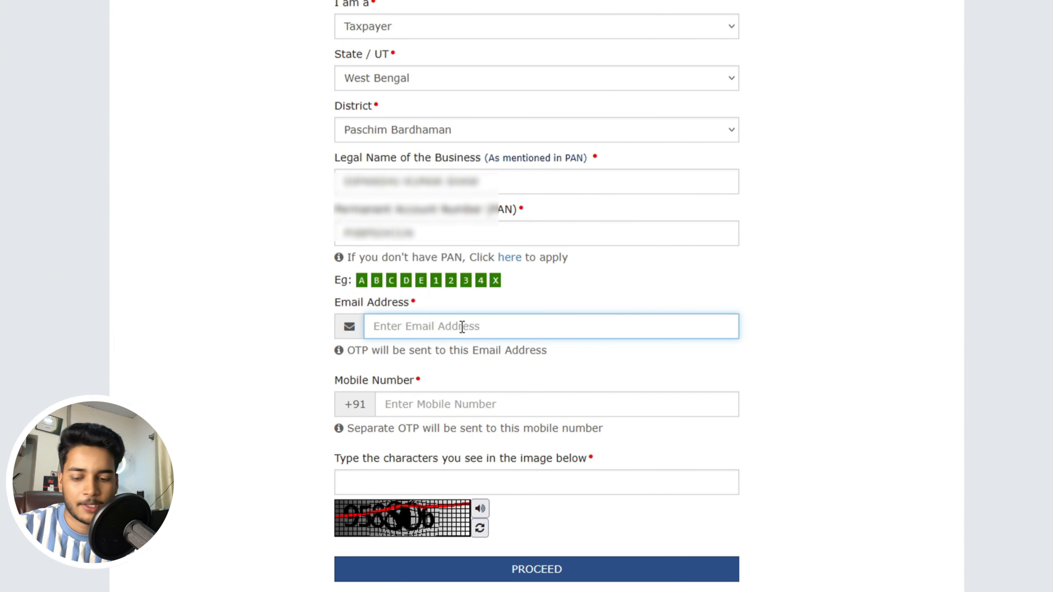
key(super+v)
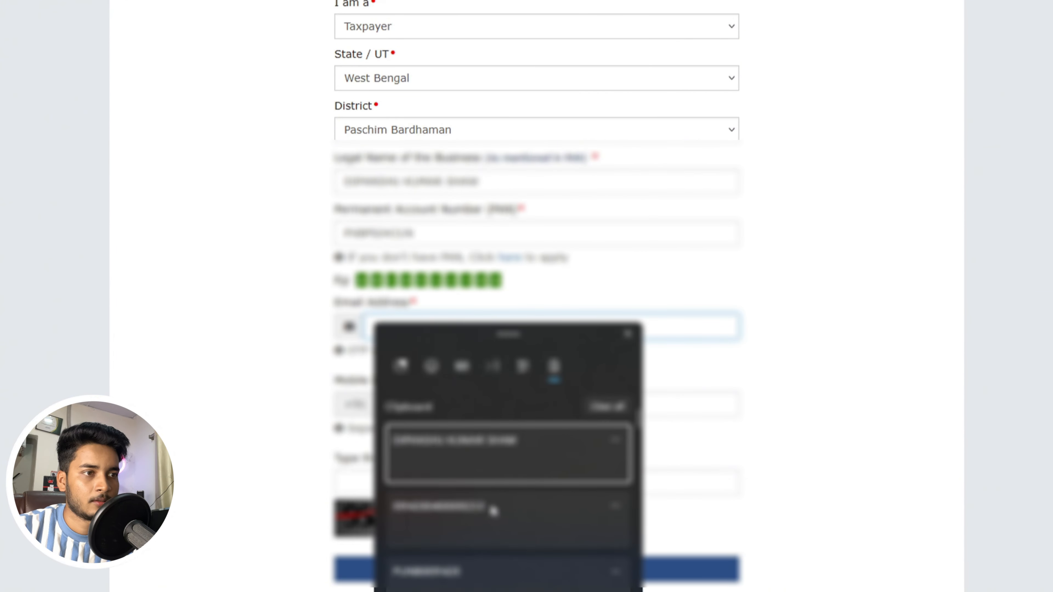
scroll(493, 511, down, 5)
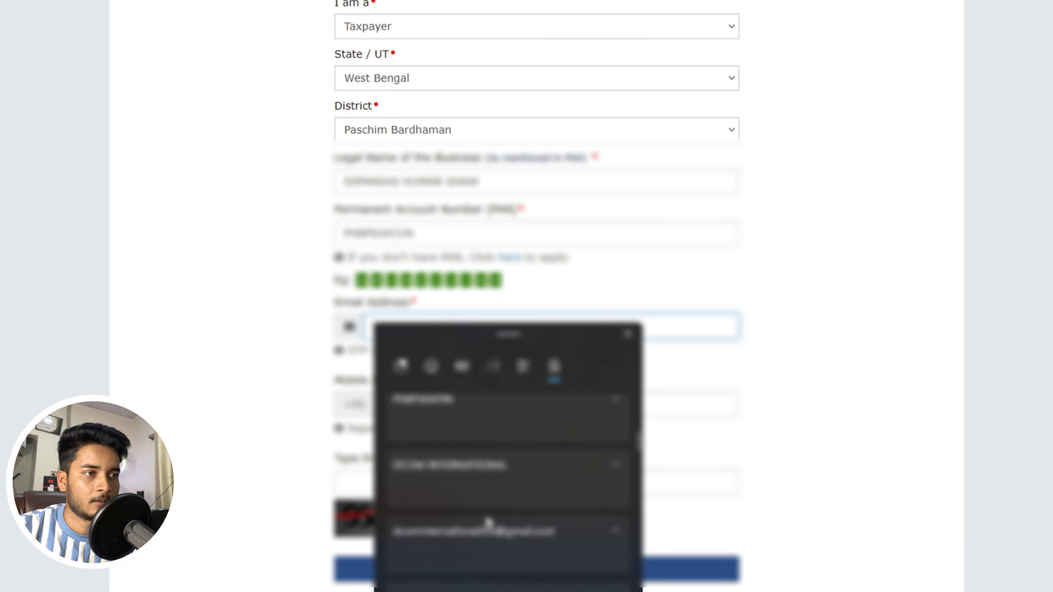
click(483, 532)
scroll(552, 394, down, 2)
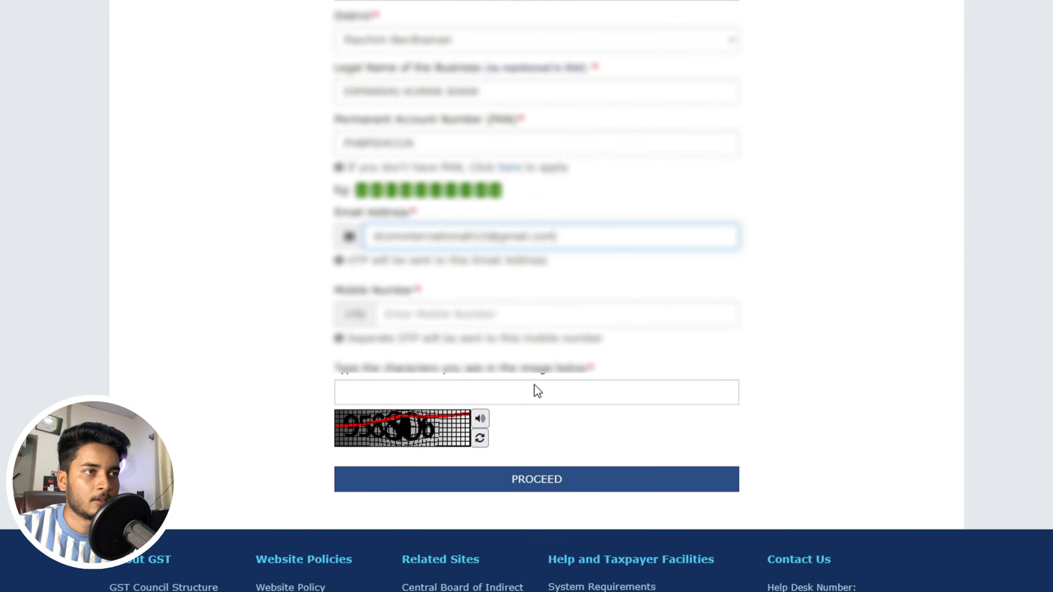
scroll(535, 391, down, 2)
- Type the mobile number and enter the captcha characters 958806
click(488, 250)
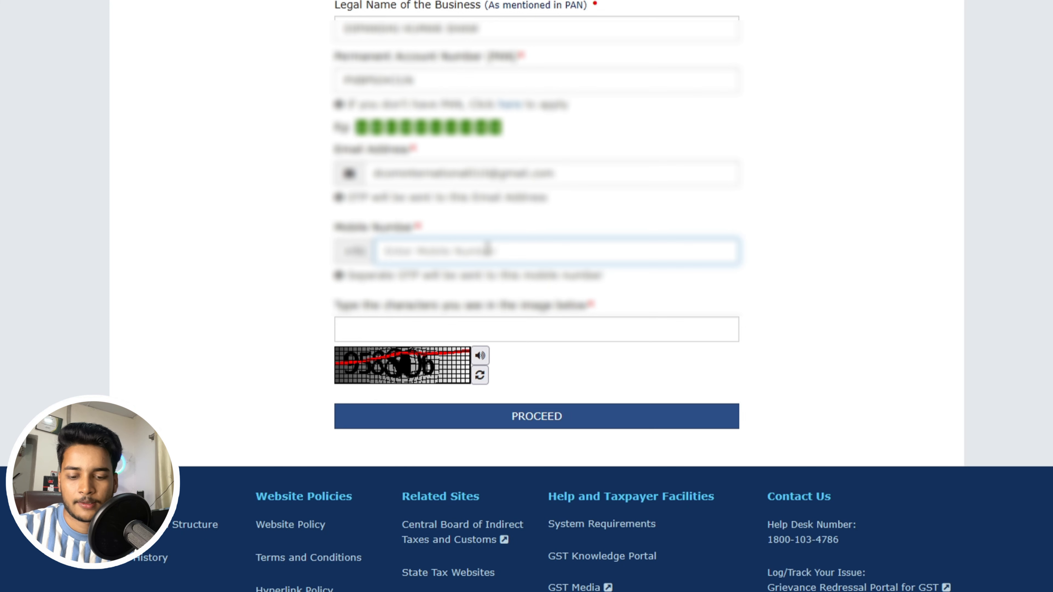
key(super+v)
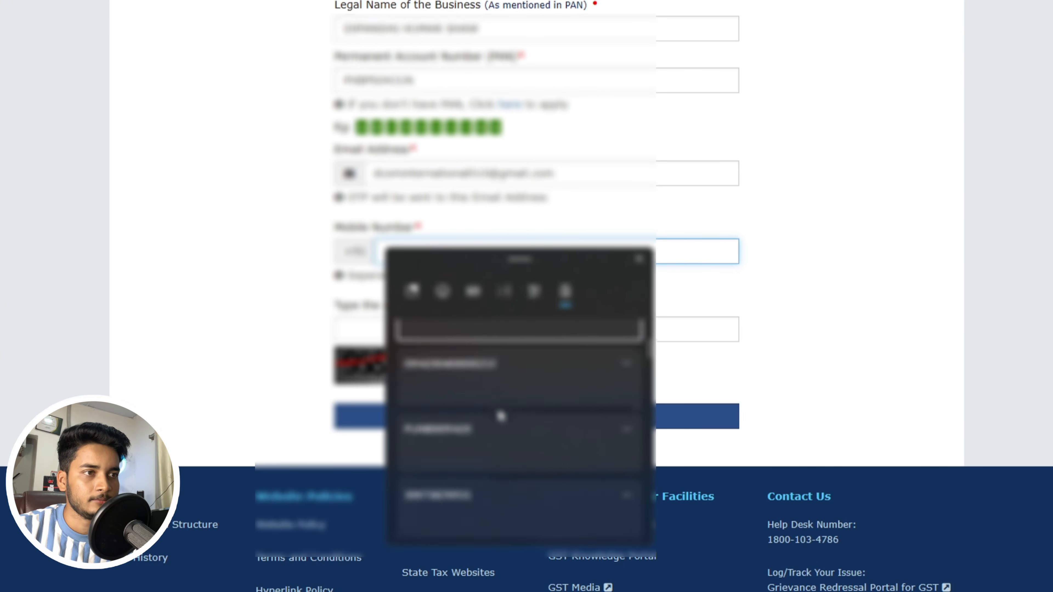
scroll(501, 416, down, 6)
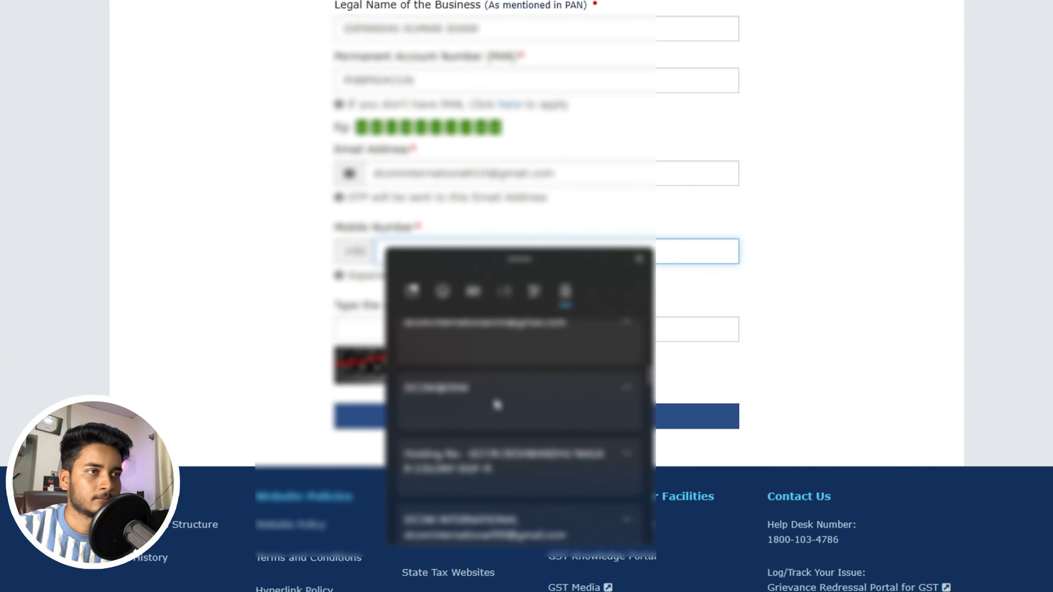
click(414, 247)
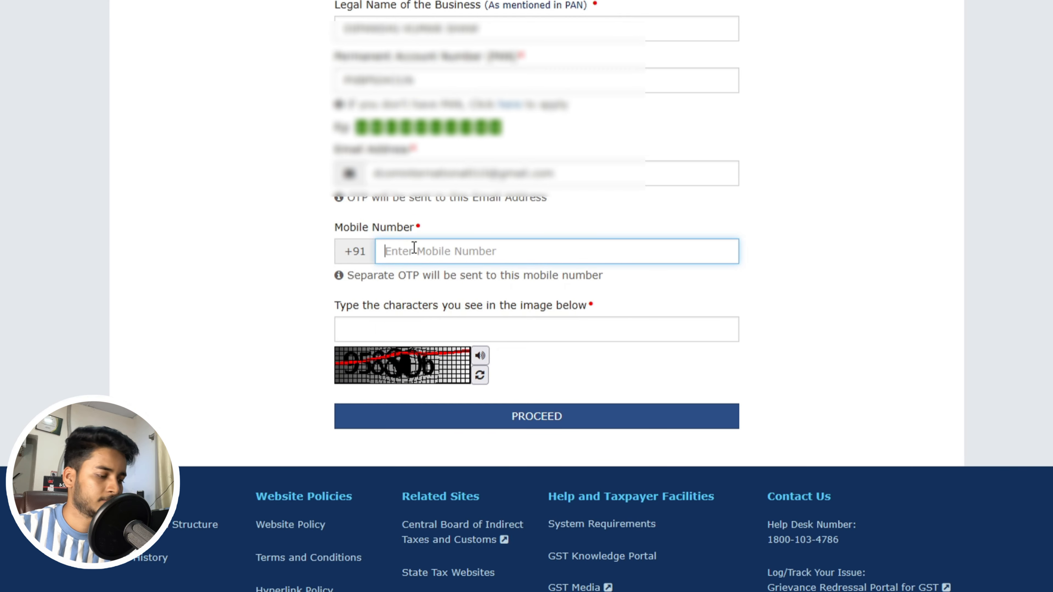
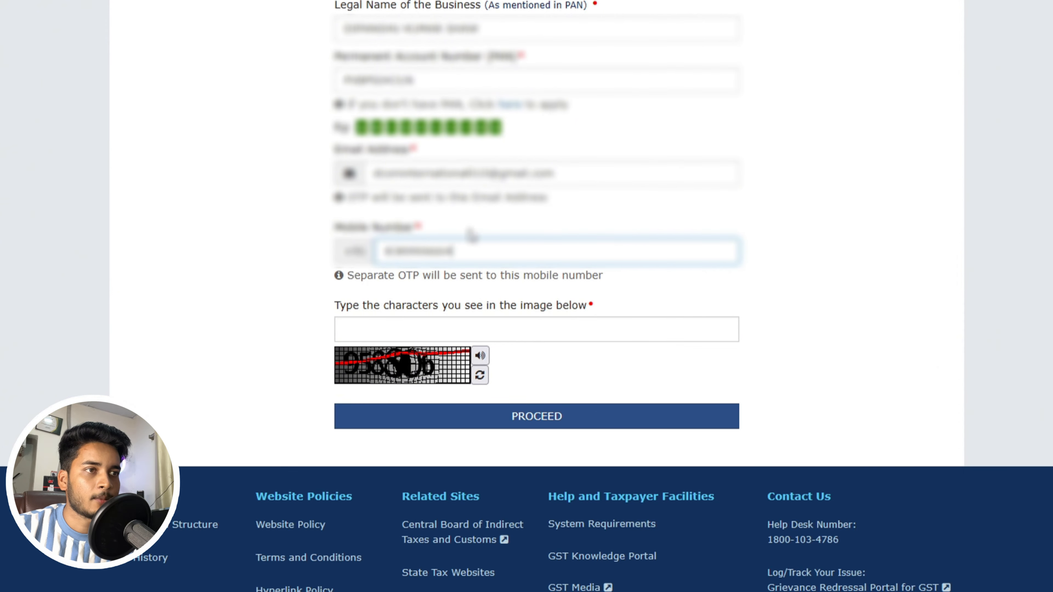
click(405, 323)
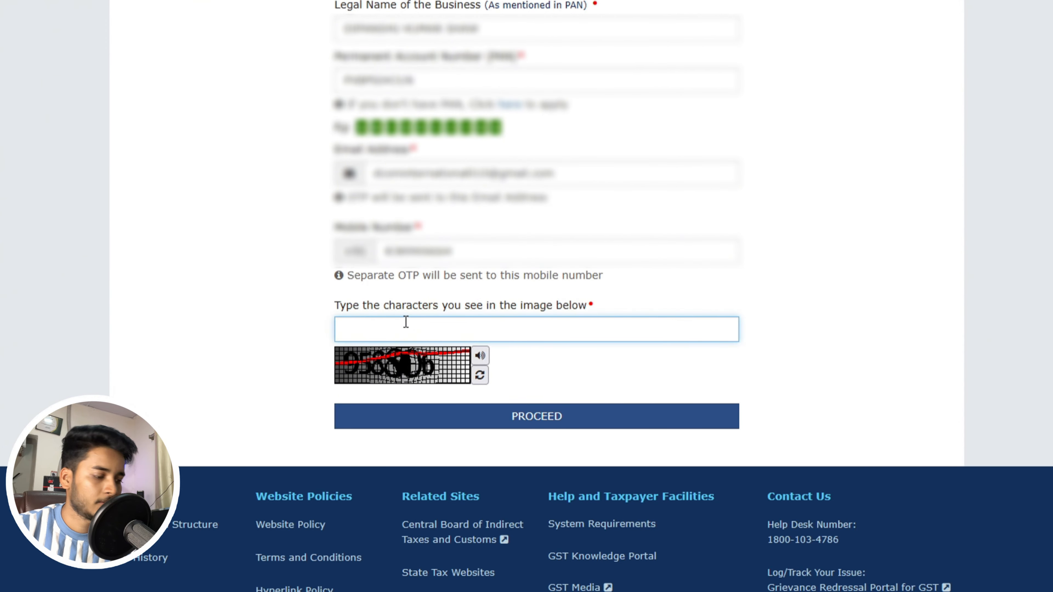
text(958)
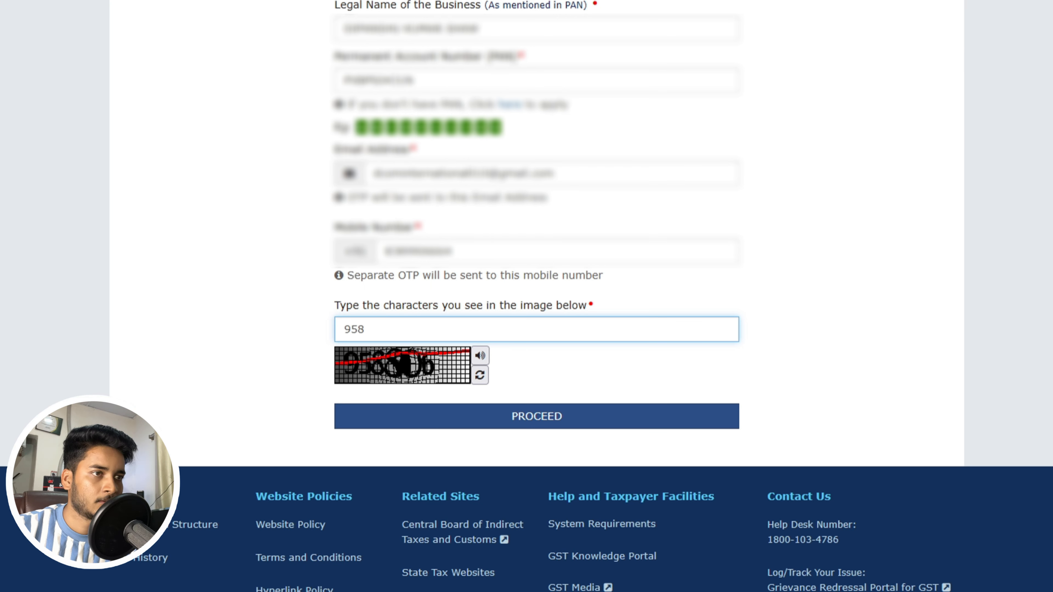
text(806)
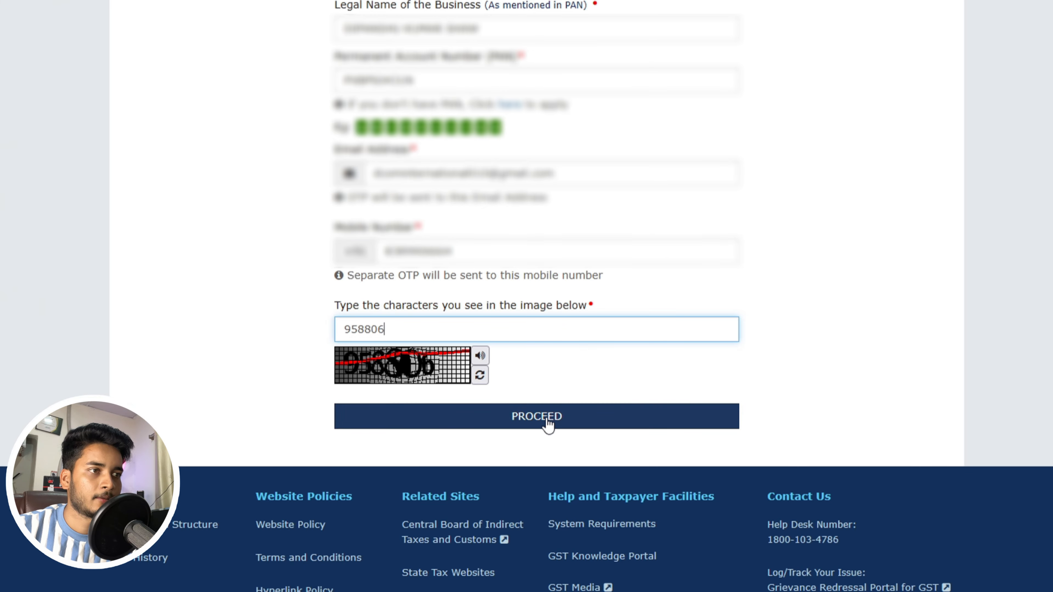
- Enter the mobile and e-mail OTPs and submit Part A to obtain a TRN
click(536, 417)
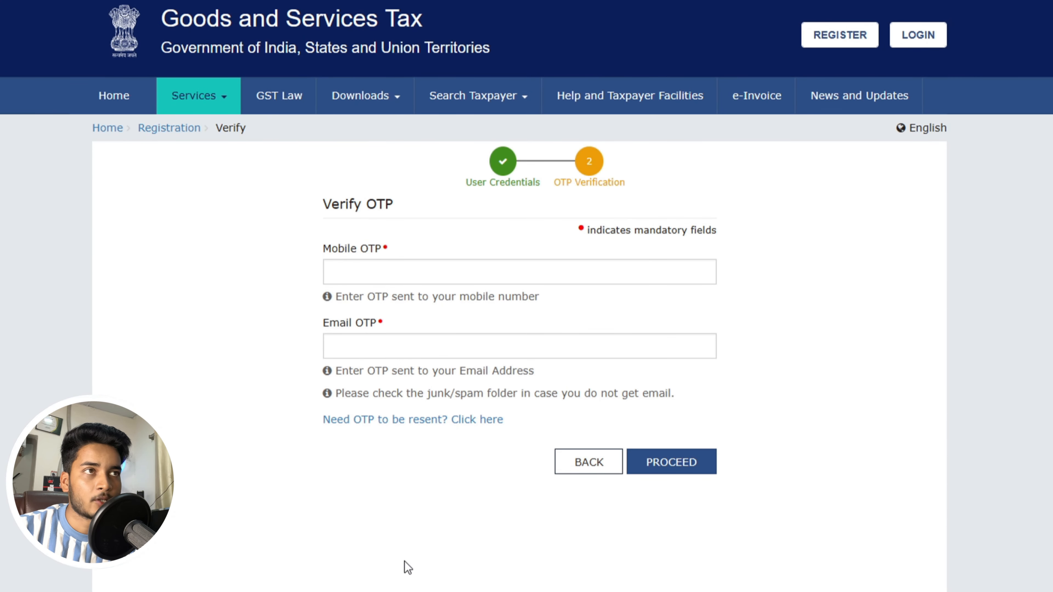
click(394, 273)
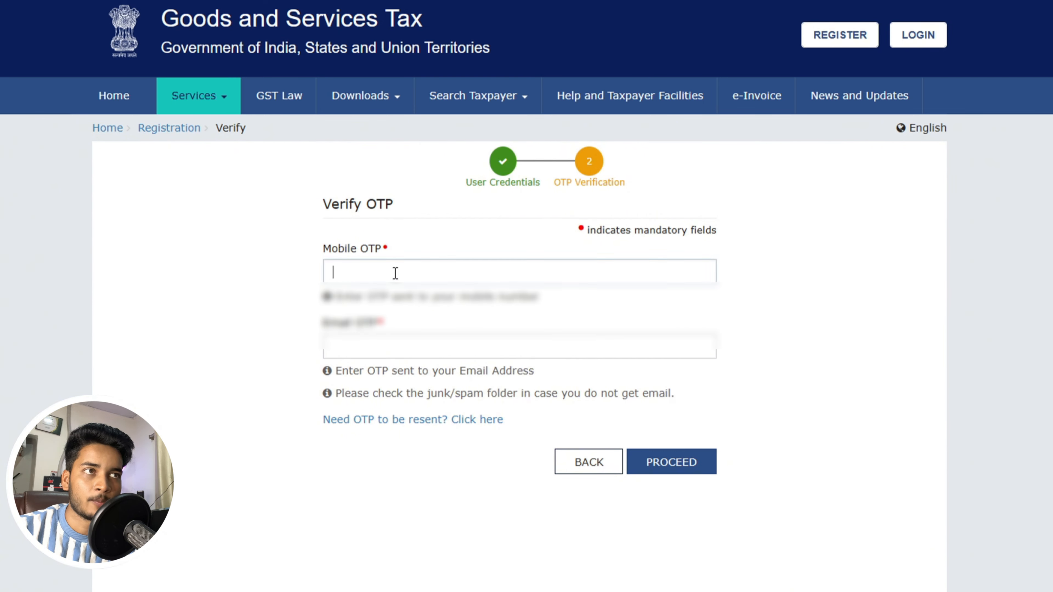
click(260, 350)
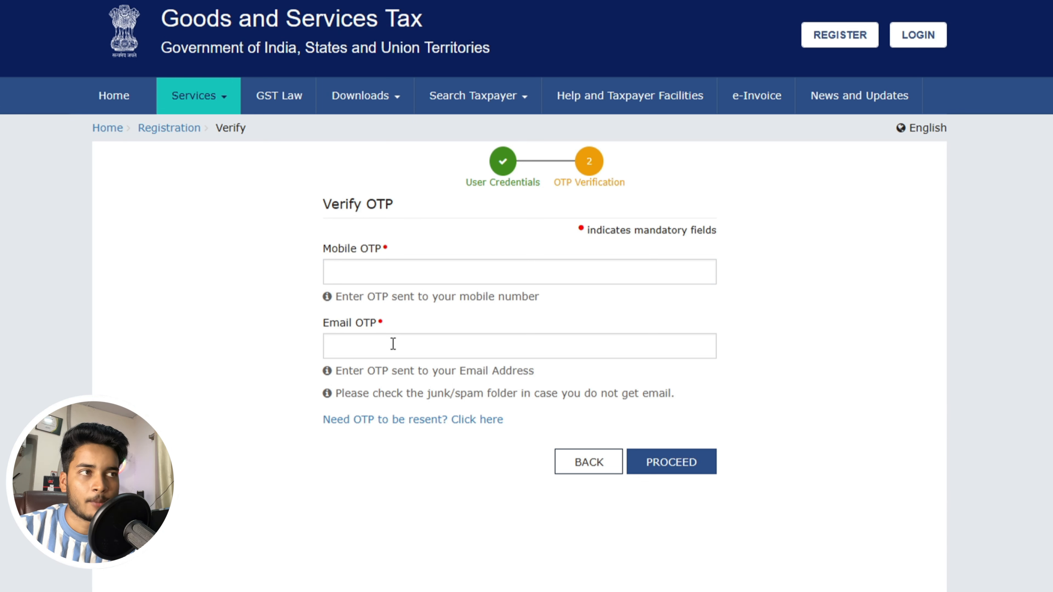
click(414, 271)
text(******)
key(Tab)
text(******)
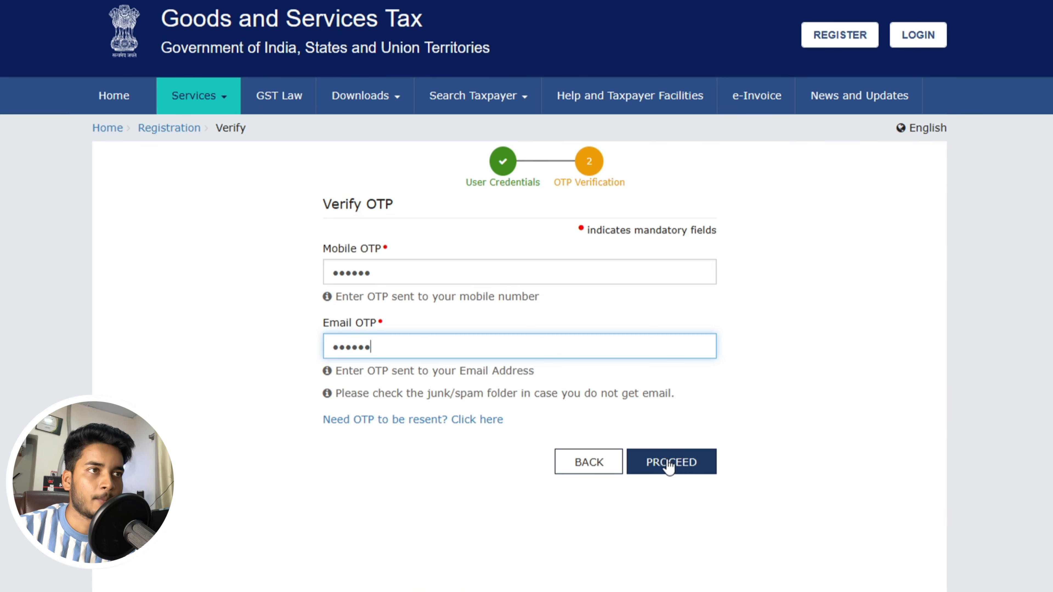
click(696, 463)
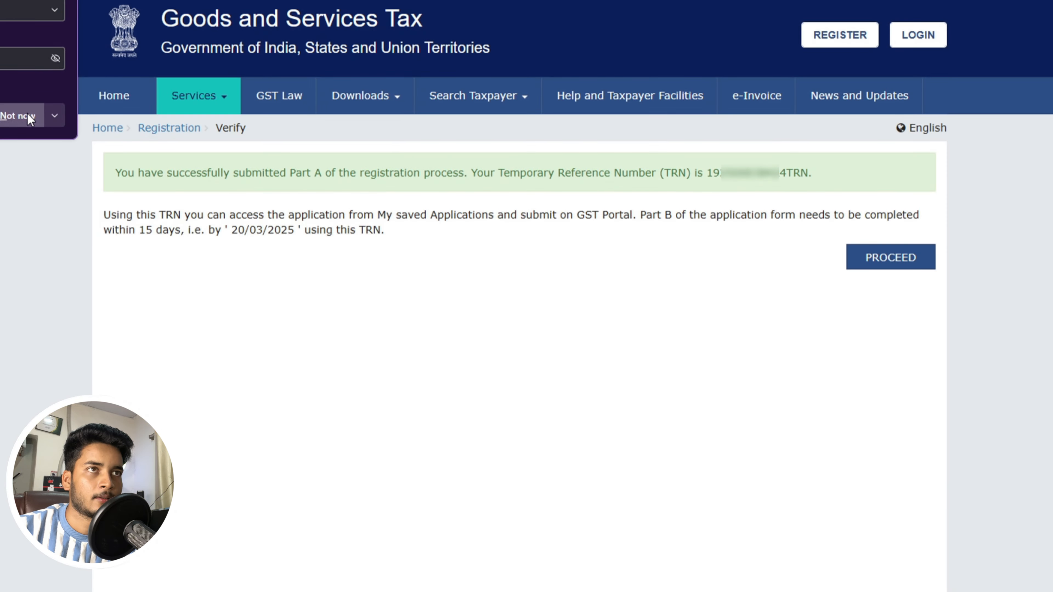
- Copy the issued Temporary Reference Number and proceed to continue the registration with it
click(17, 116)
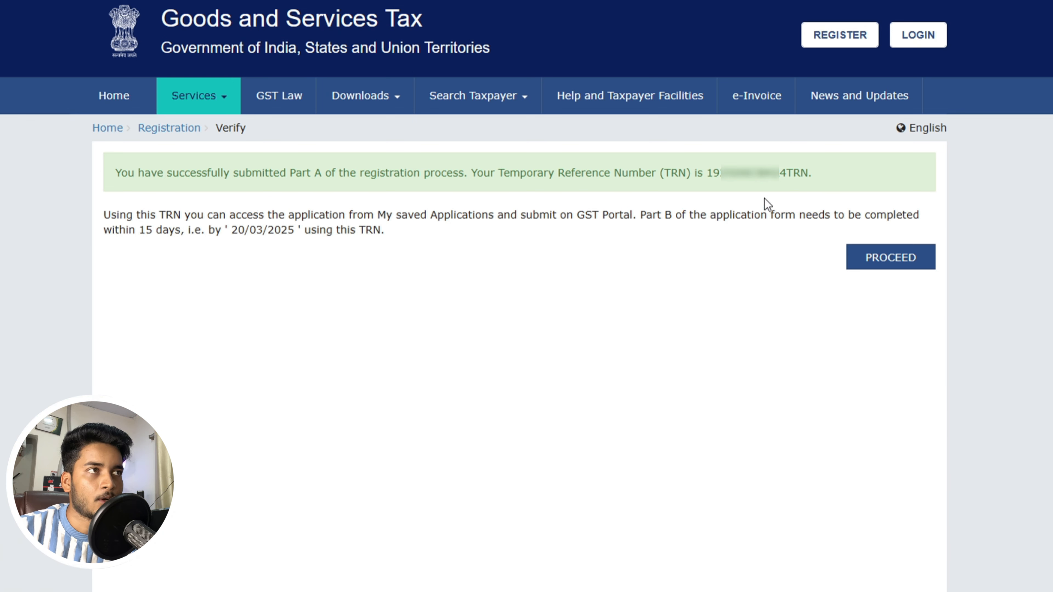
drag(706, 172, 745, 173)
drag(801, 177, 809, 176)
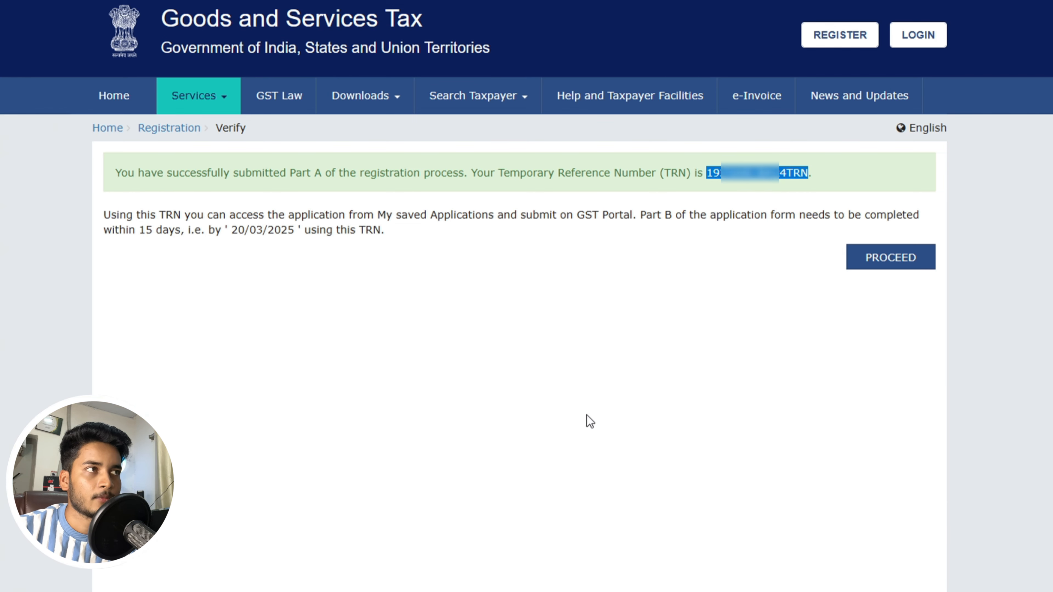
click(871, 263)
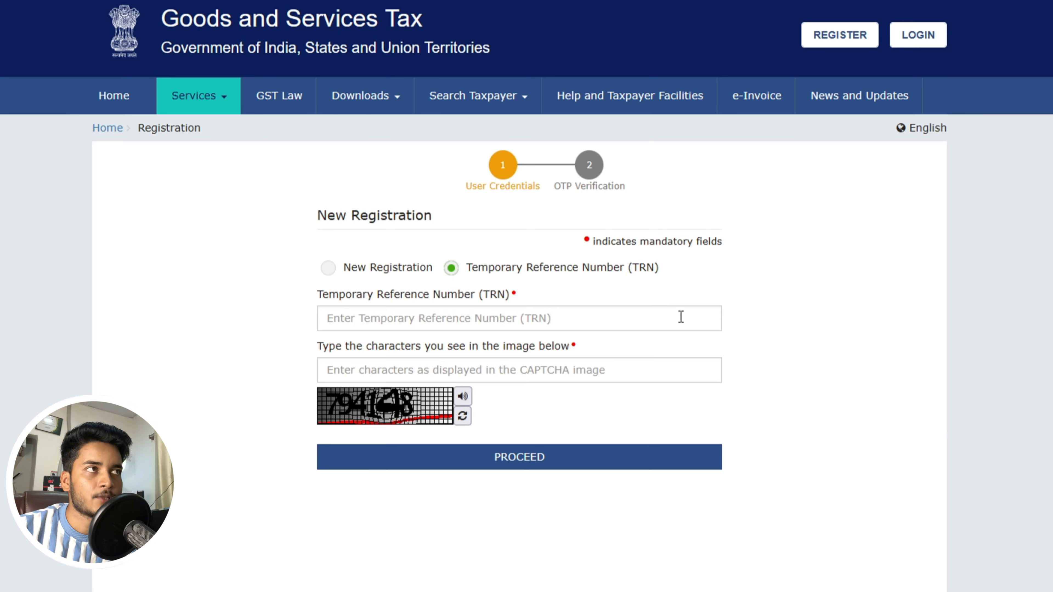
- Choose the TRN option, paste the copied TRN, enter captcha 273704 and proceed
click(843, 41)
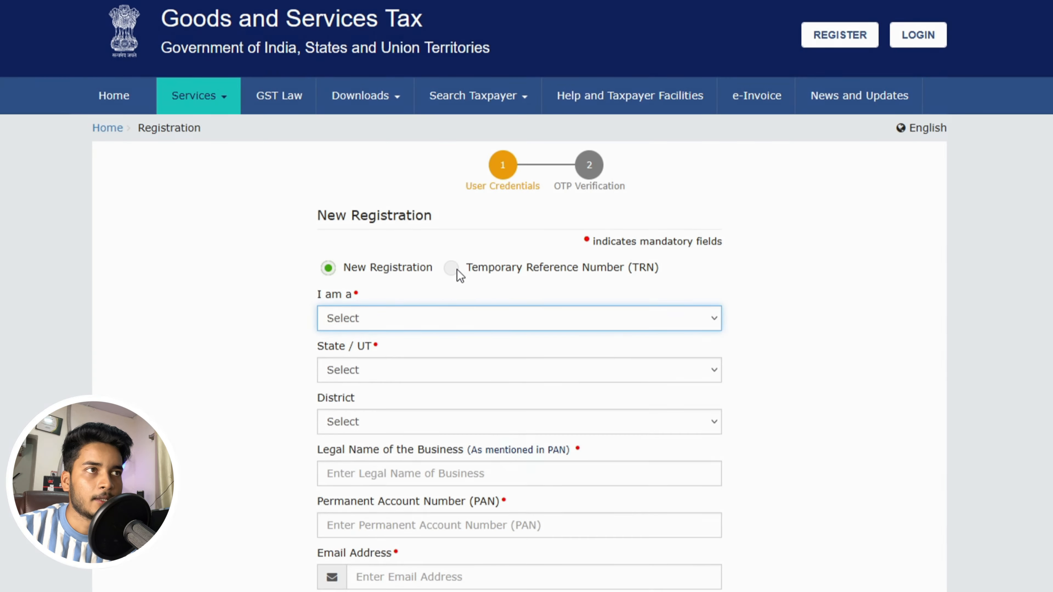
click(452, 268)
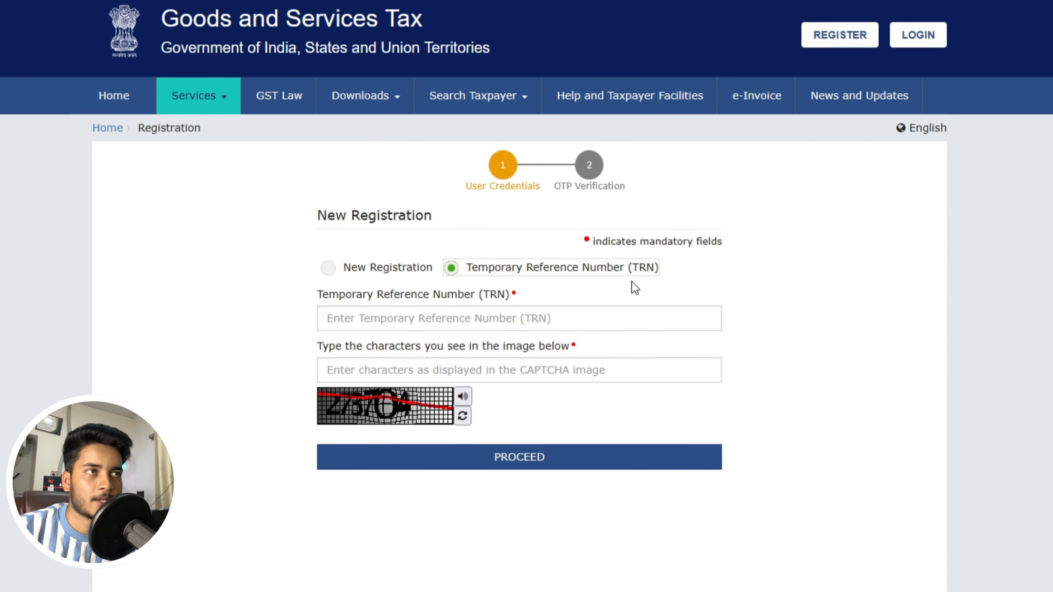
click(549, 317)
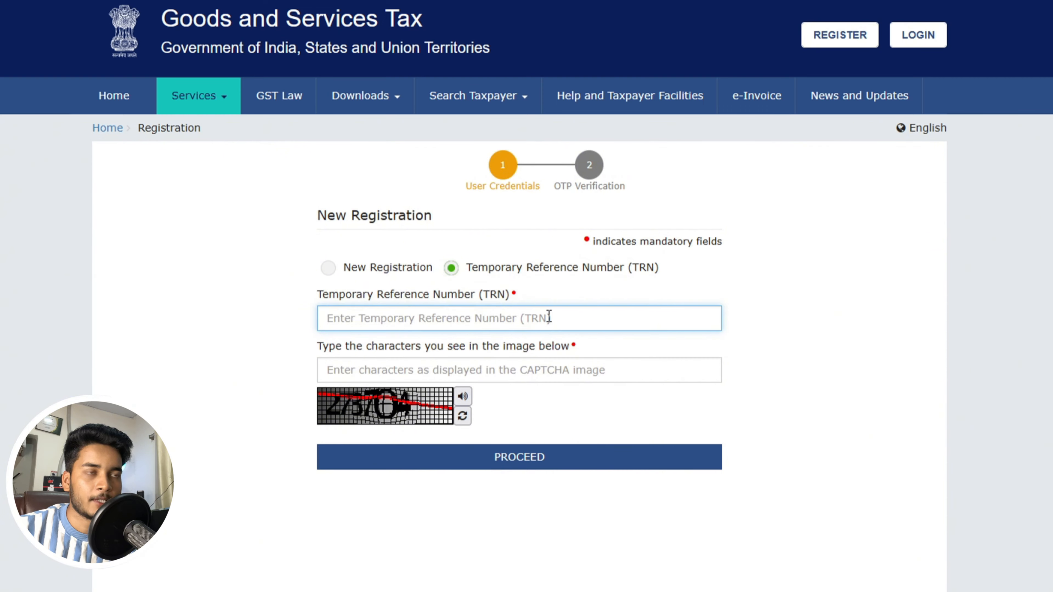
key(ctrl+v)
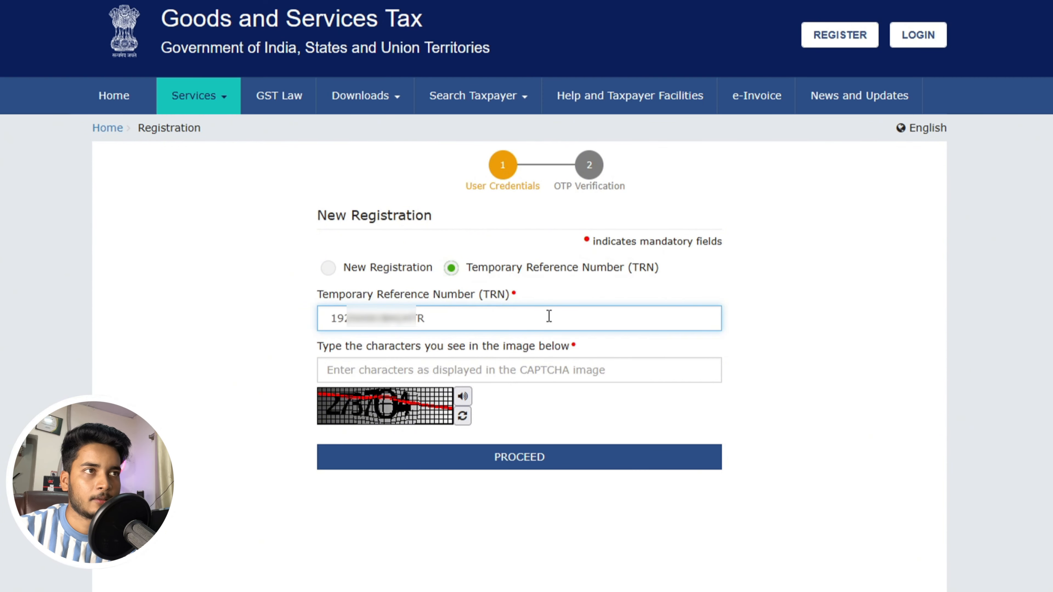
click(456, 367)
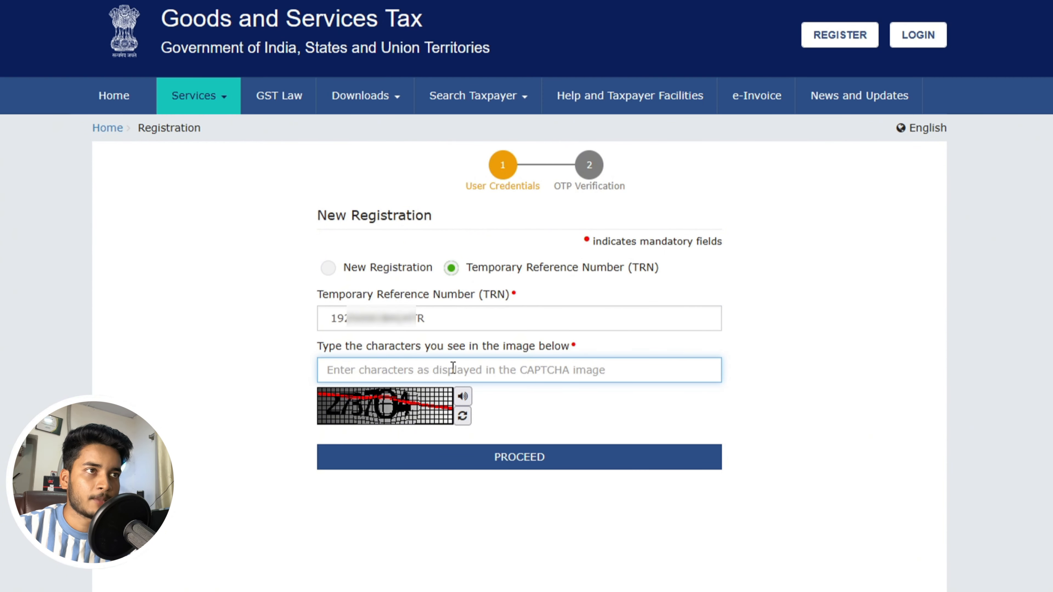
text(2737)
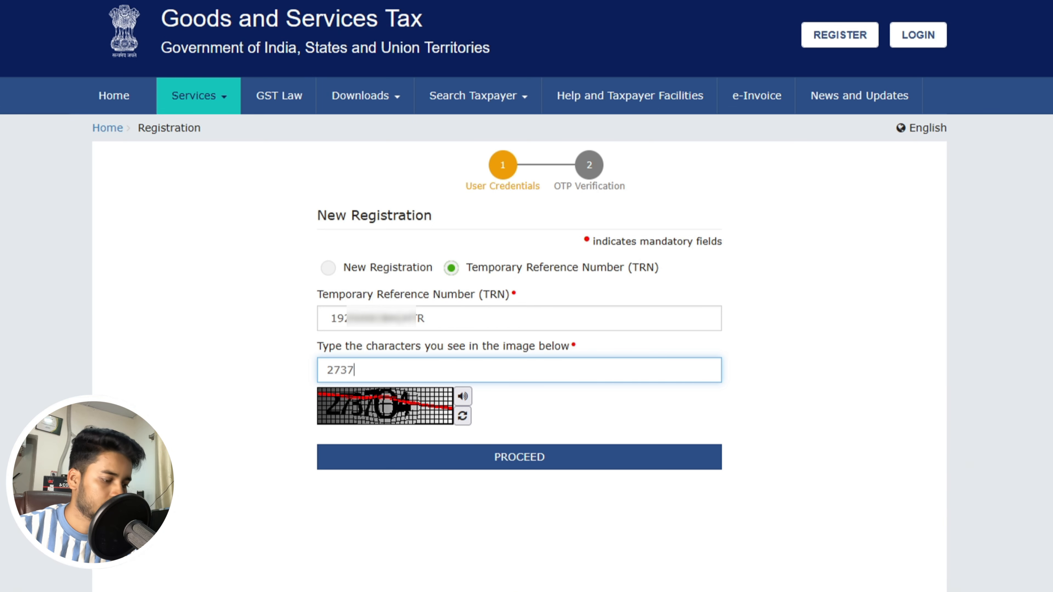
text(04)
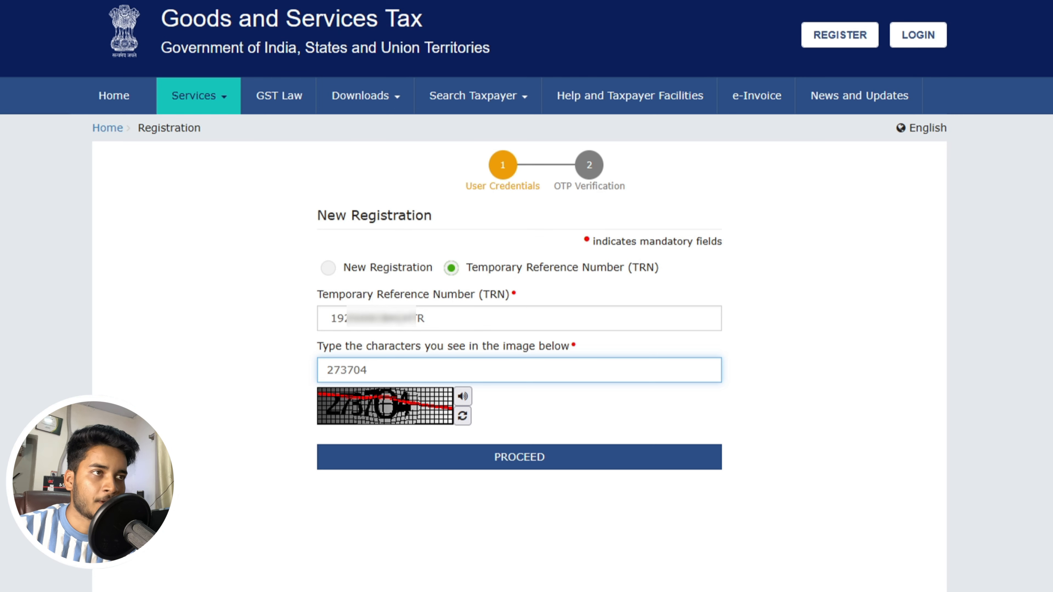
click(516, 463)
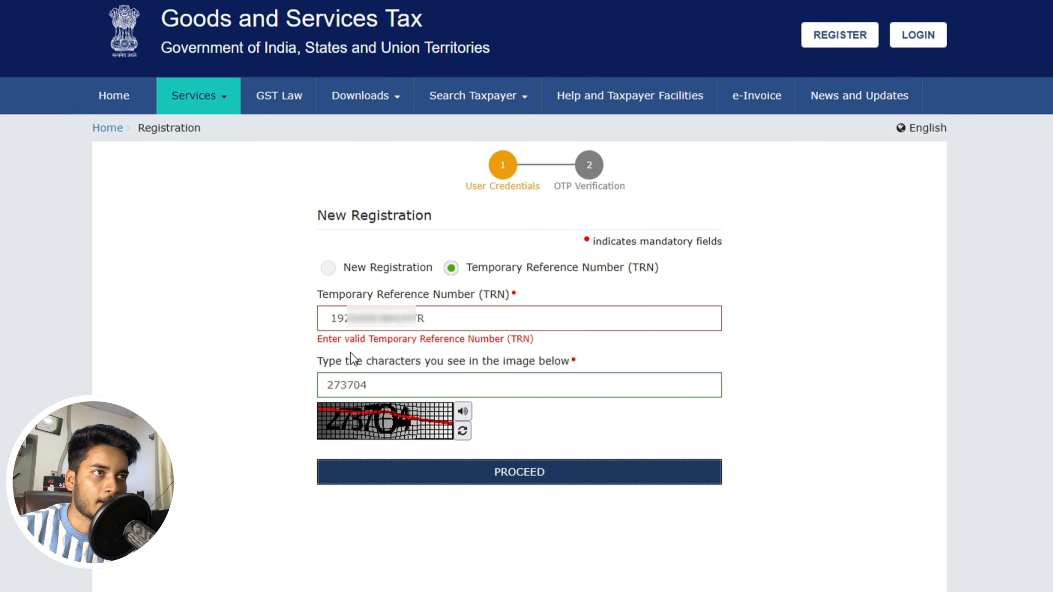
- Append the missing 'N' to the TRN, enter captcha 751130 and proceed
click(334, 323)
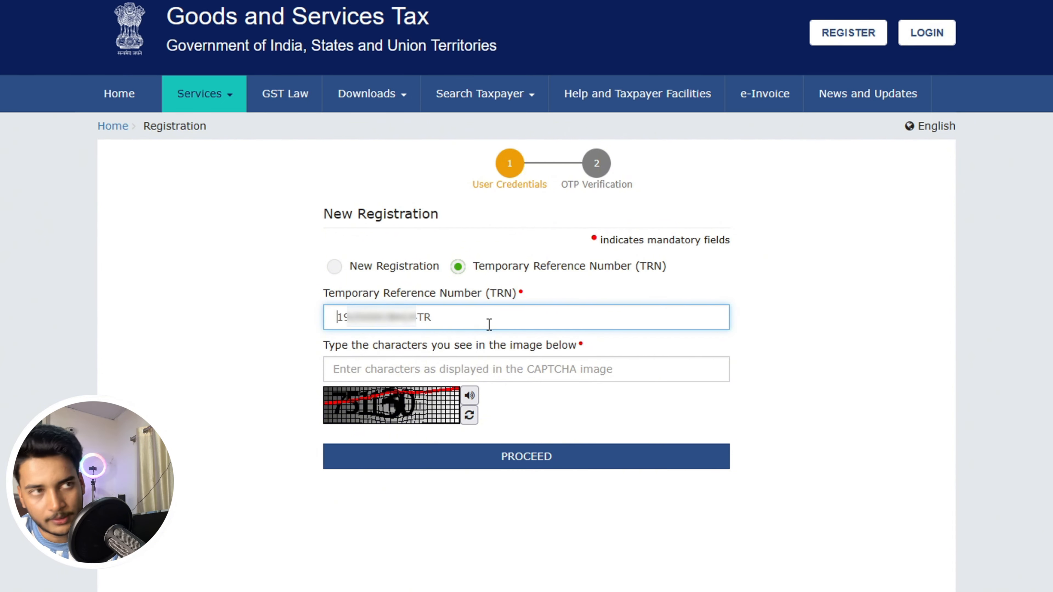
click(489, 324)
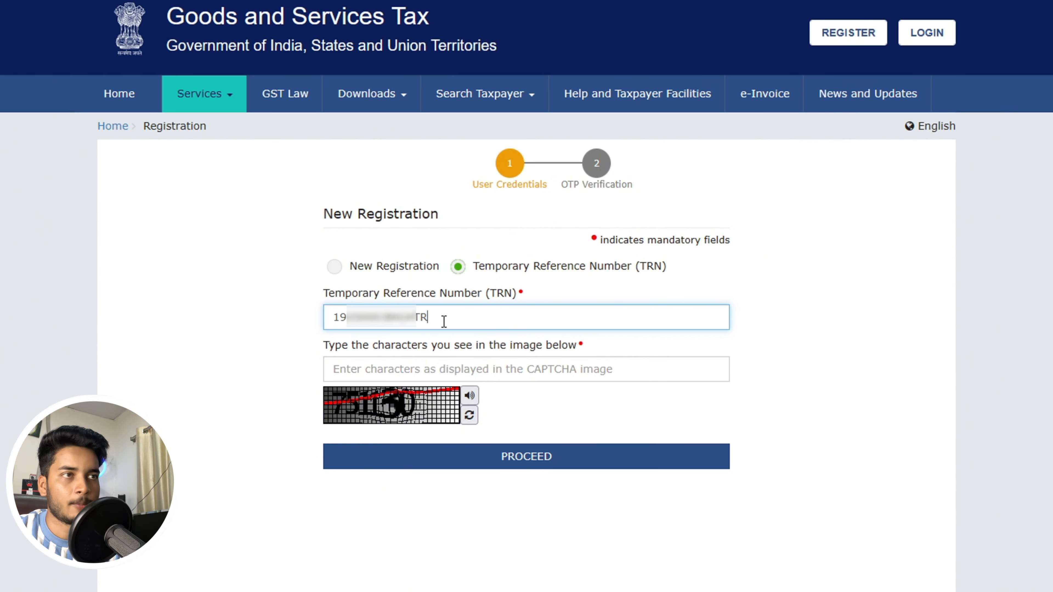
text(N)
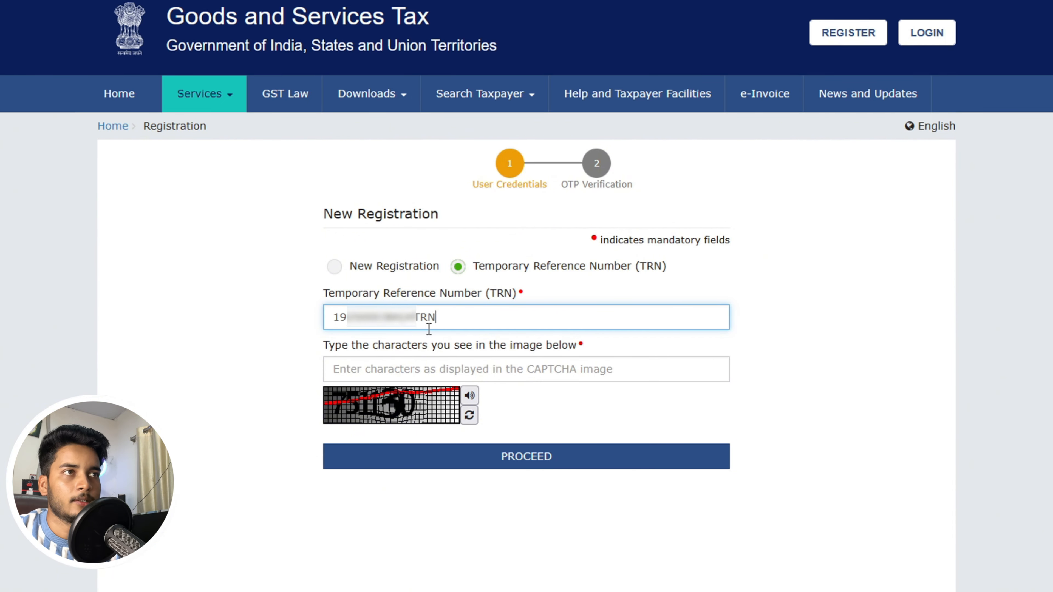
click(393, 366)
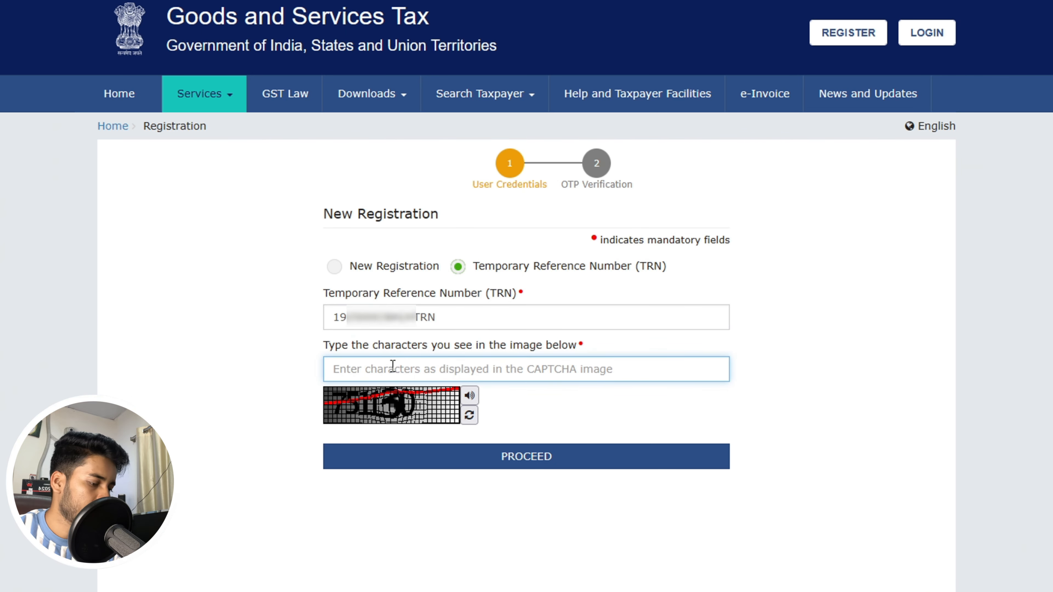
text(751130)
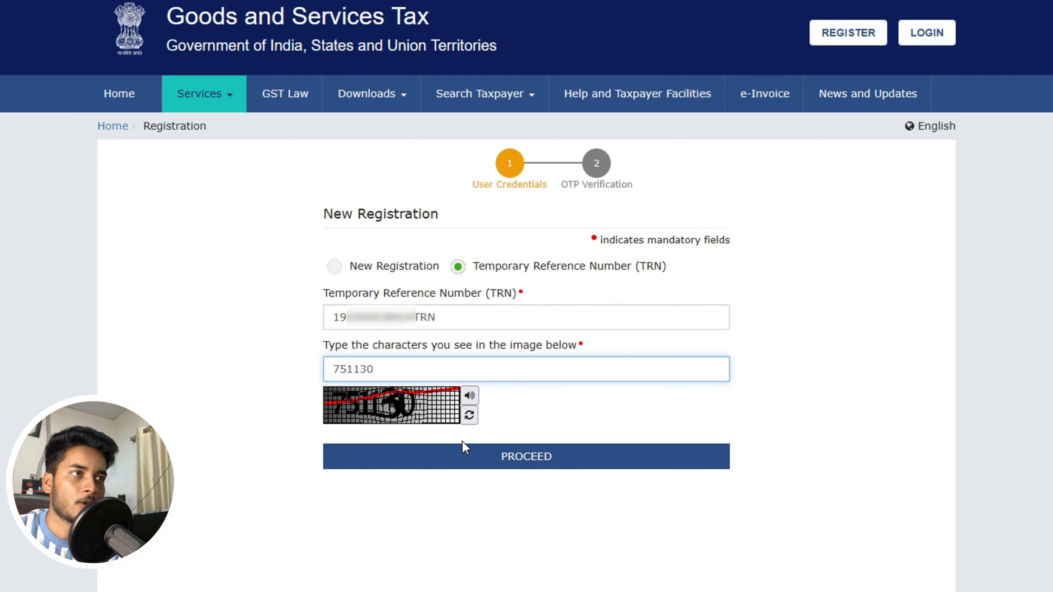
click(537, 463)
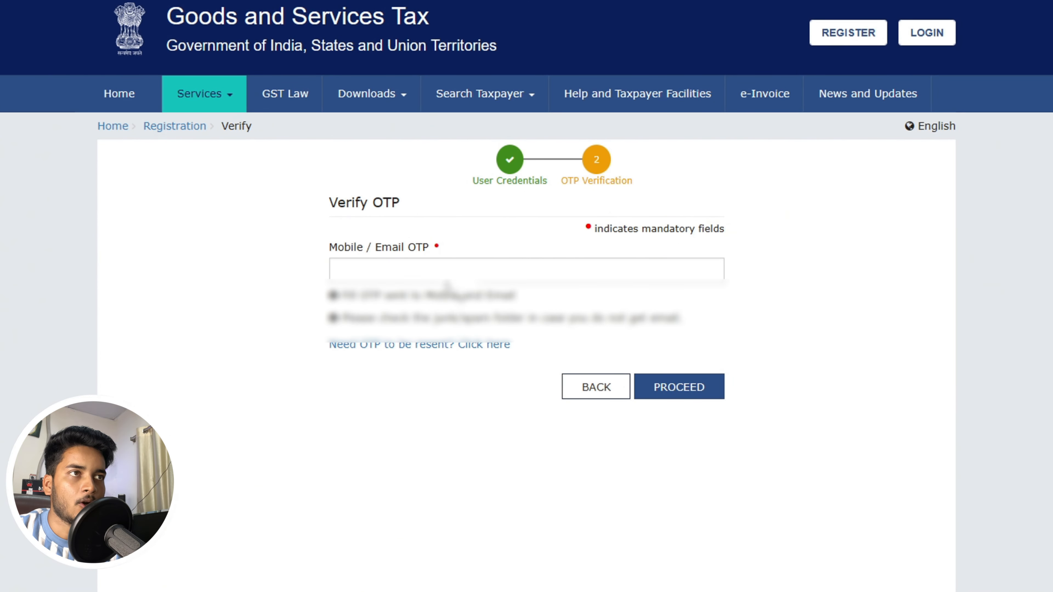
- Paste the received OTP and proceed to the saved-applications dashboard
click(440, 270)
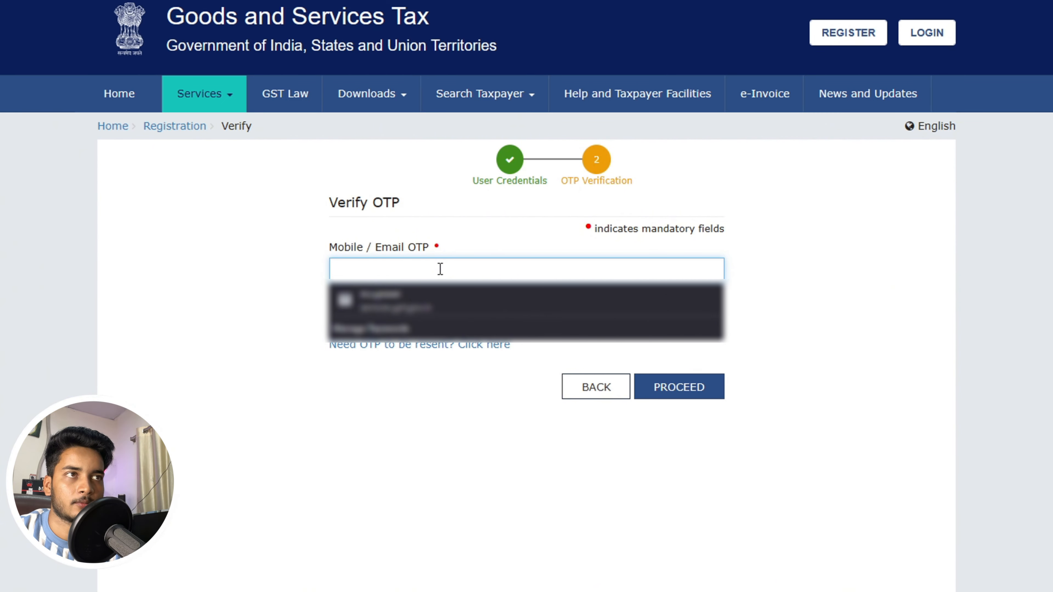
key(ctrl+v)
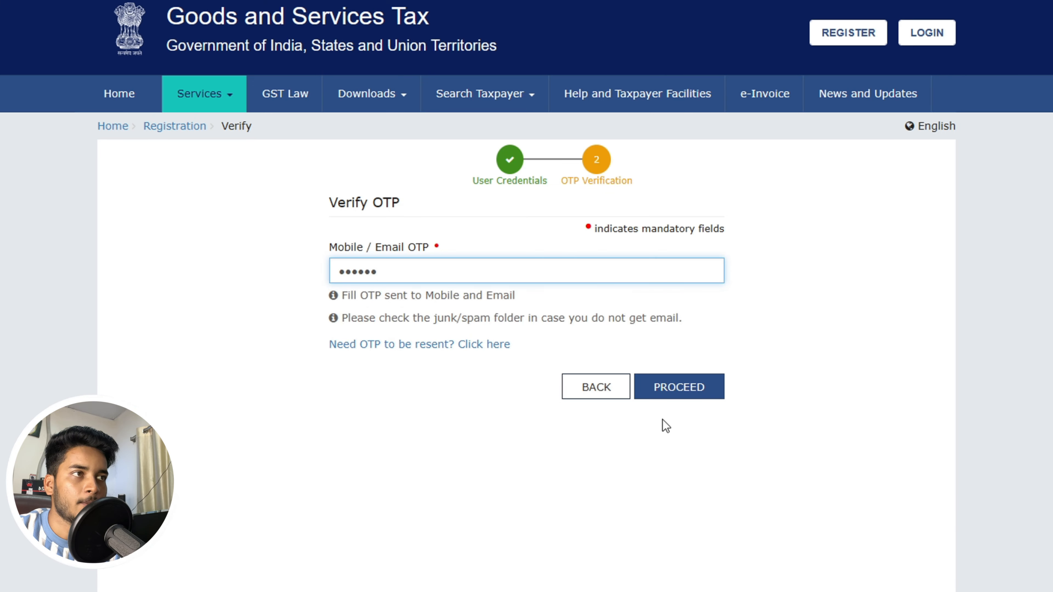
click(665, 398)
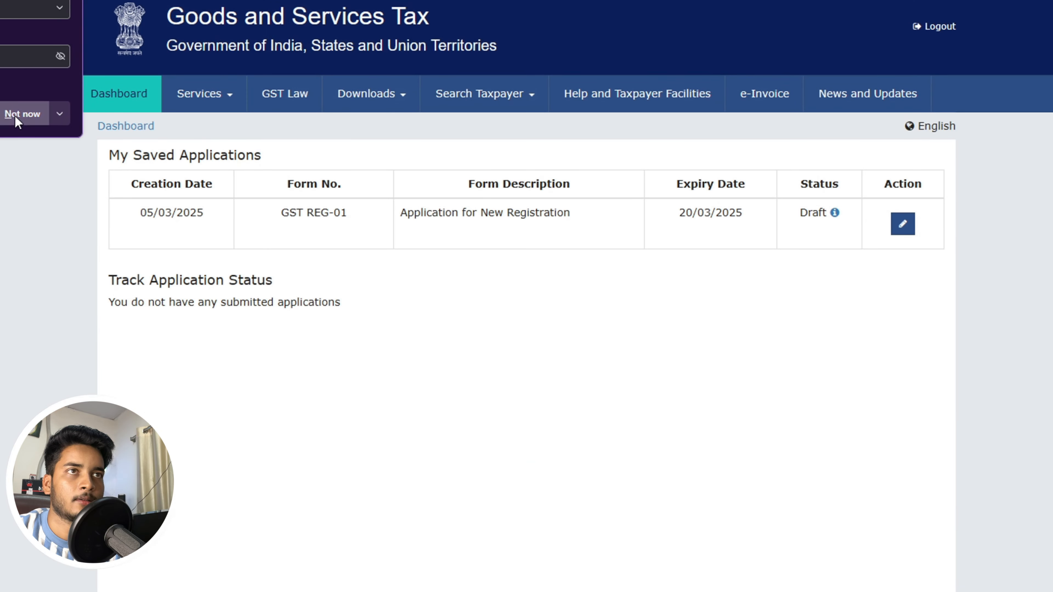
- Dismiss the save-password prompt and open the draft REG-01 application for editing
click(16, 120)
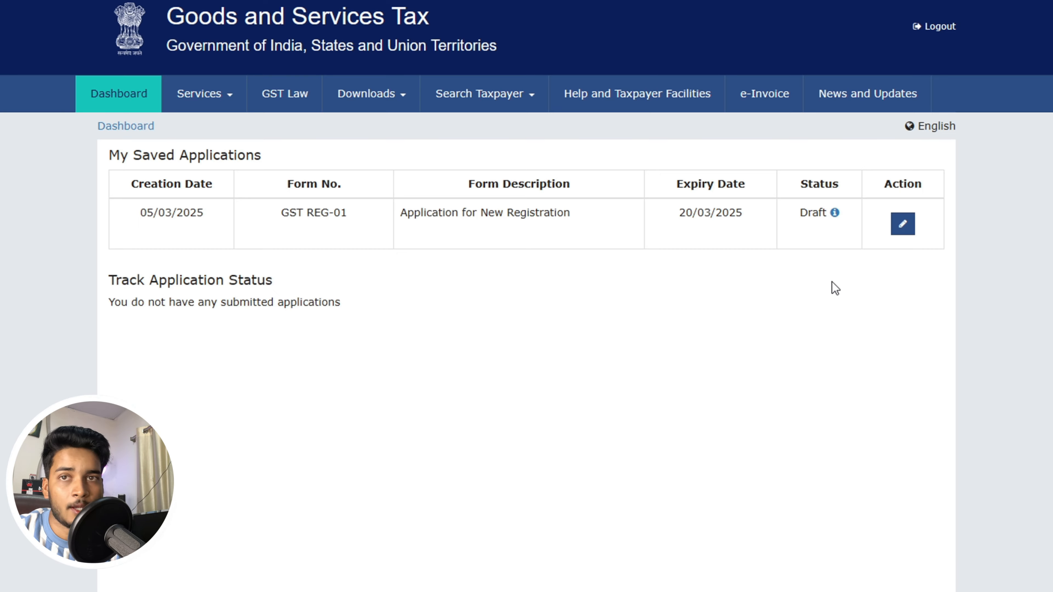
click(902, 226)
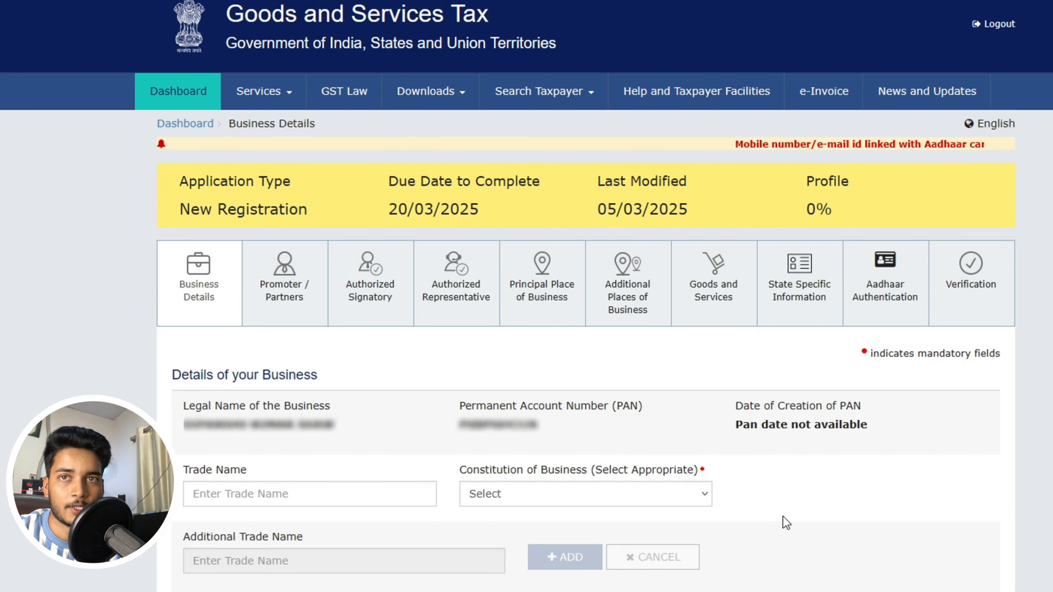
- Paste DCOM INTERNATIONAL from clipboard history into the Trade Name field
scroll(709, 551, down, 3)
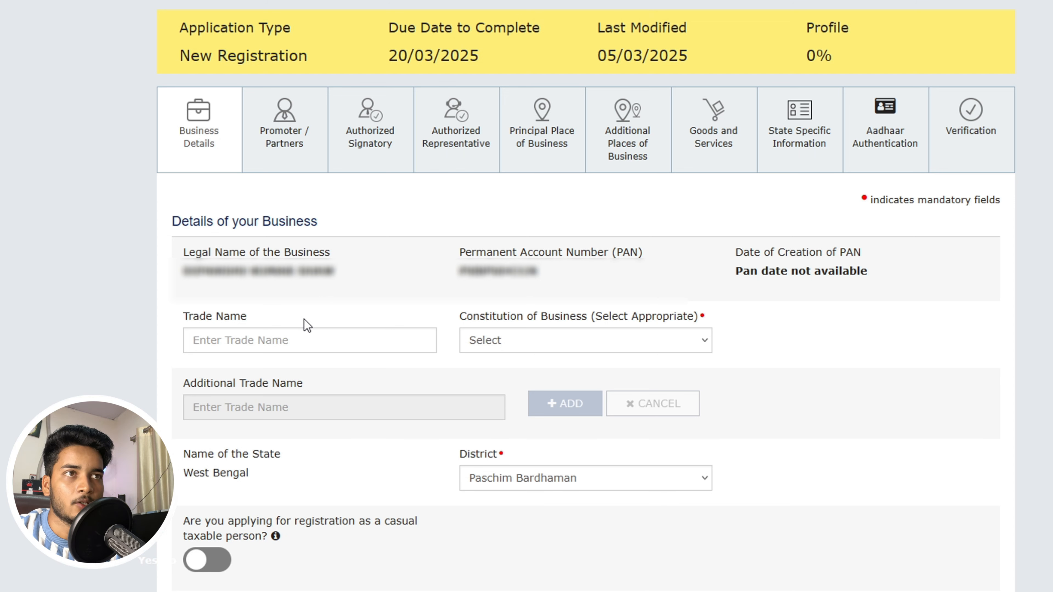
click(271, 340)
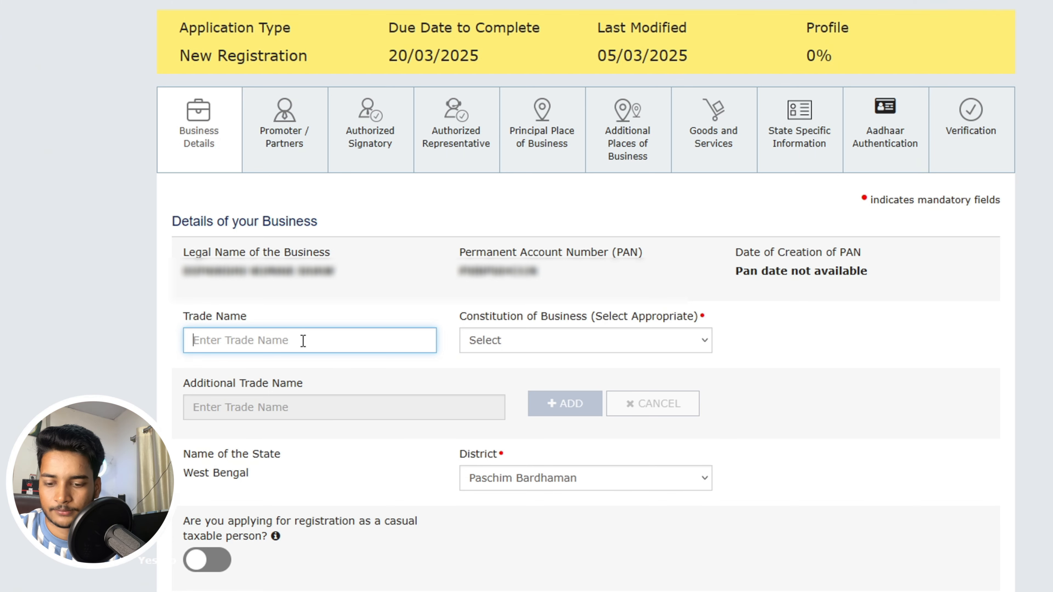
key(super+v)
scroll(317, 502, down, 3)
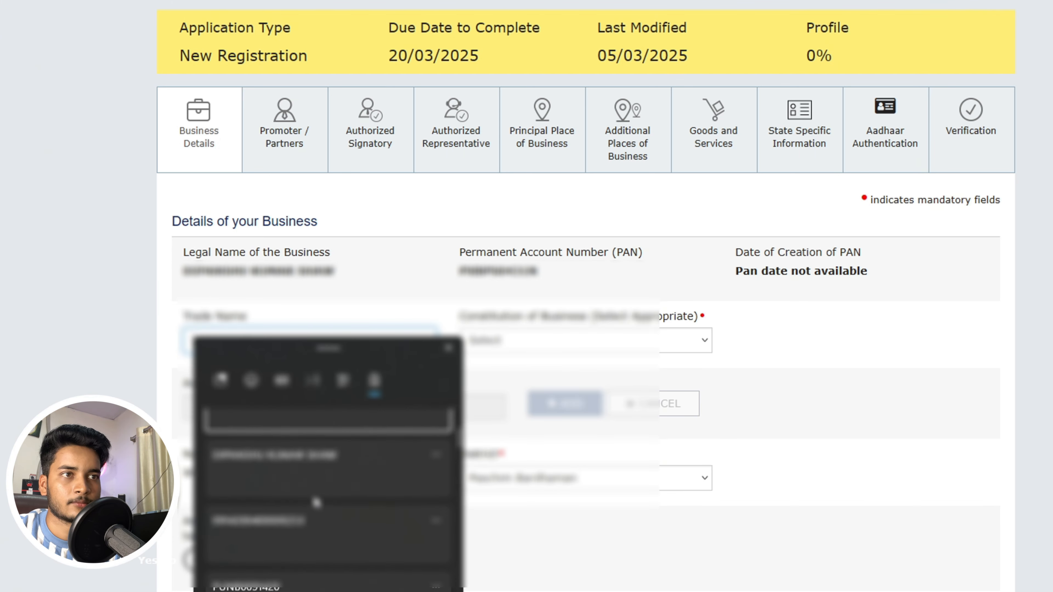
scroll(317, 502, down, 2)
click(296, 548)
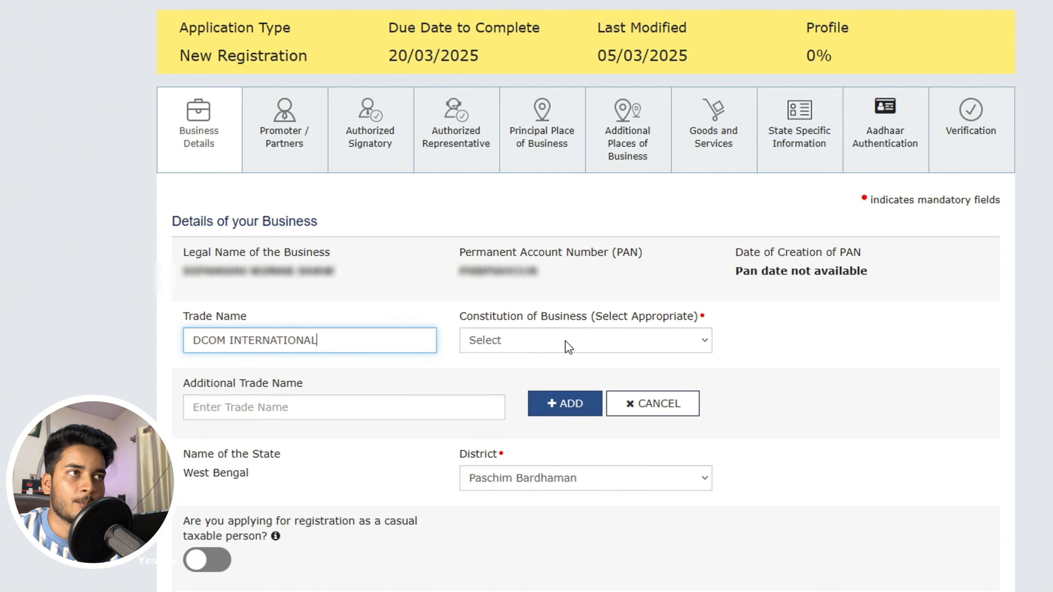
- Set Constitution of Business to Proprietorship
click(608, 343)
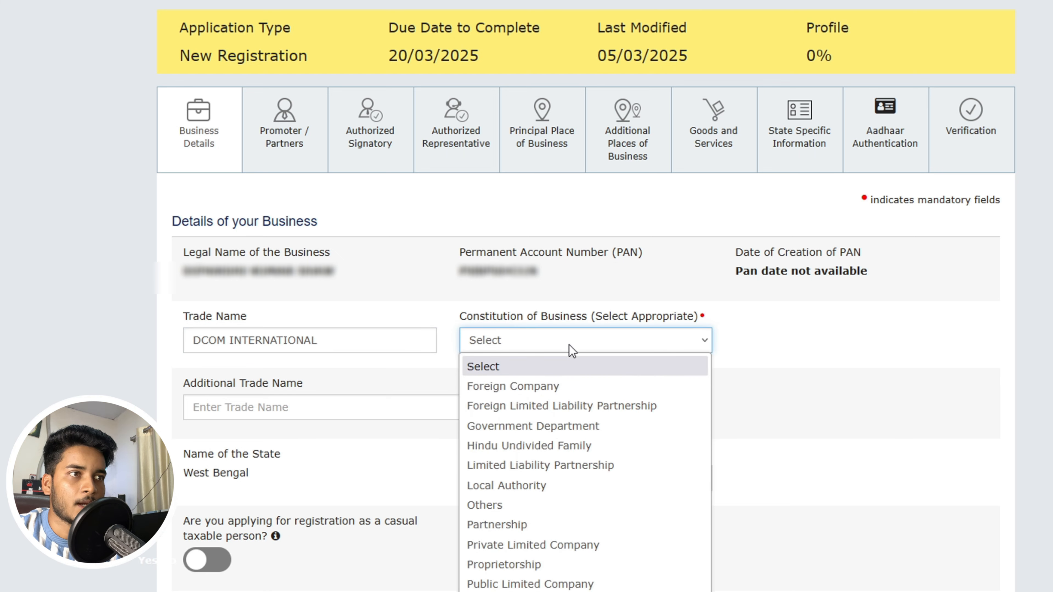
click(517, 565)
scroll(695, 516, down, 1)
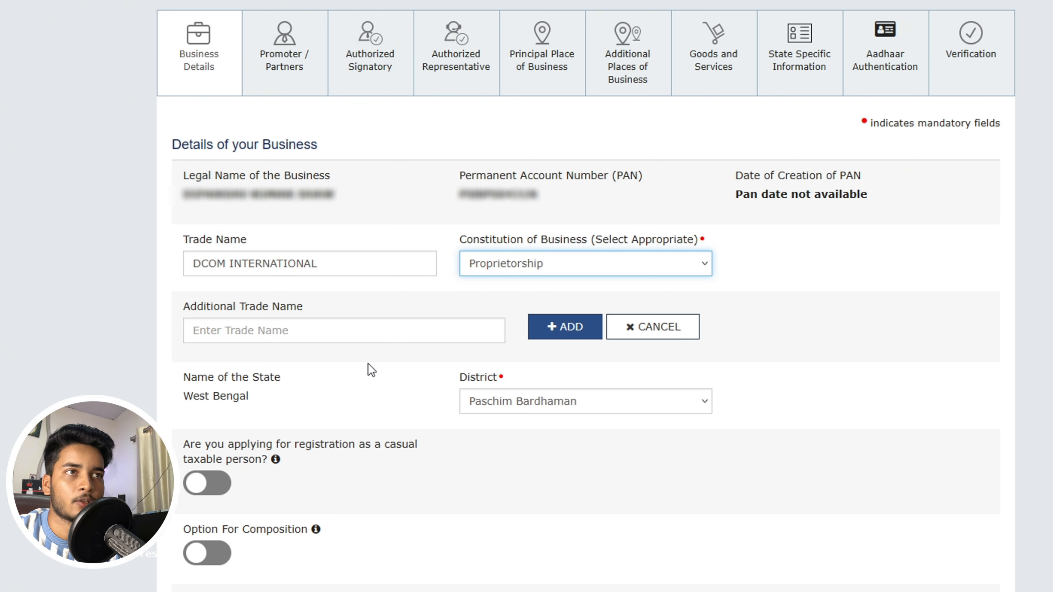
- Choose 'Selling through e-Commerce portal' as the registration reason and 05/03/2025 as the commencement date
scroll(369, 373, down, 1)
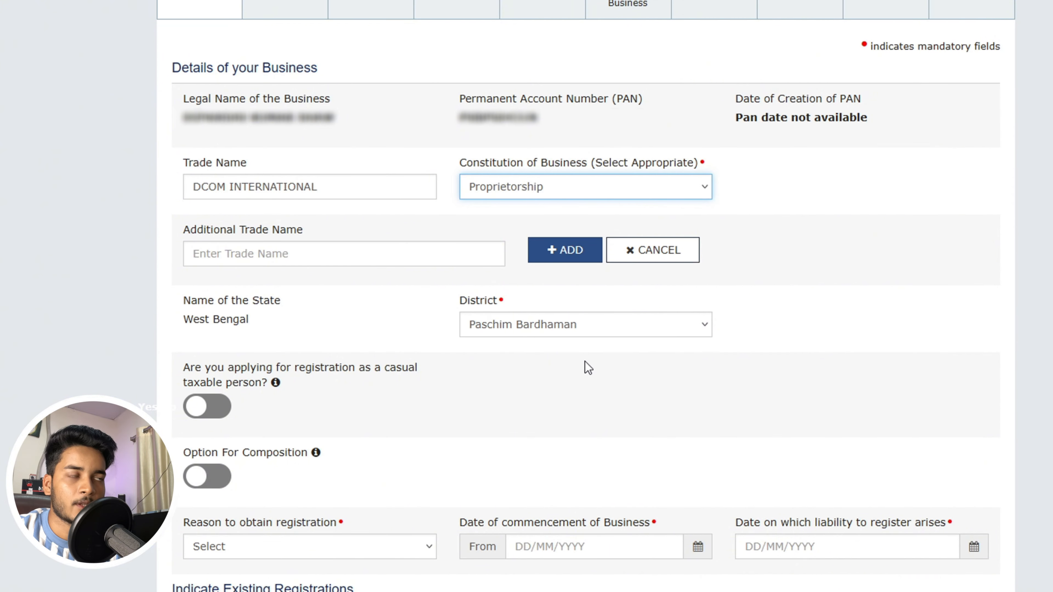
scroll(503, 376, down, 4)
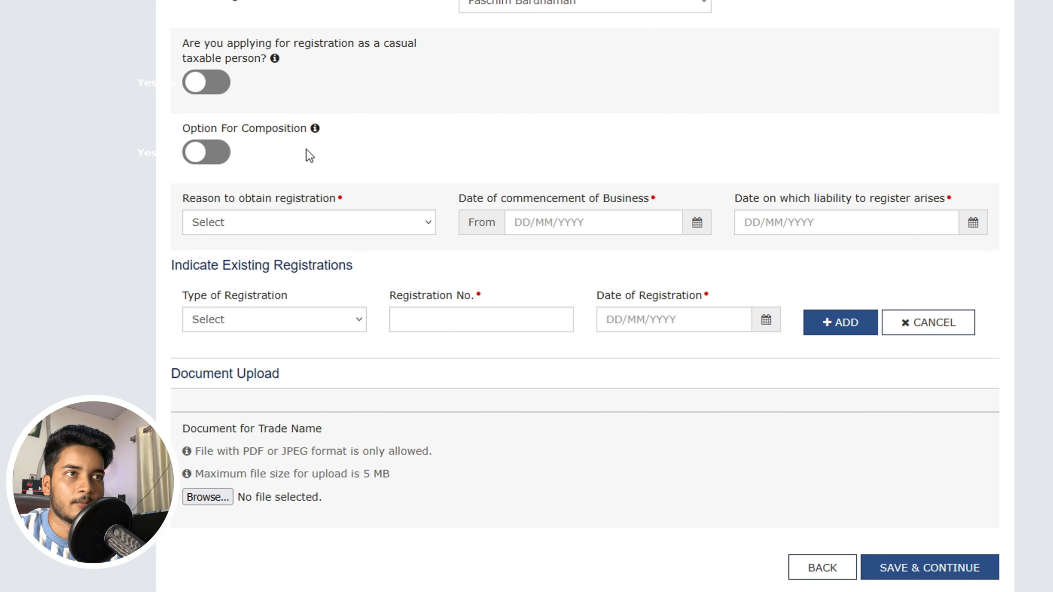
scroll(406, 133, down, 1)
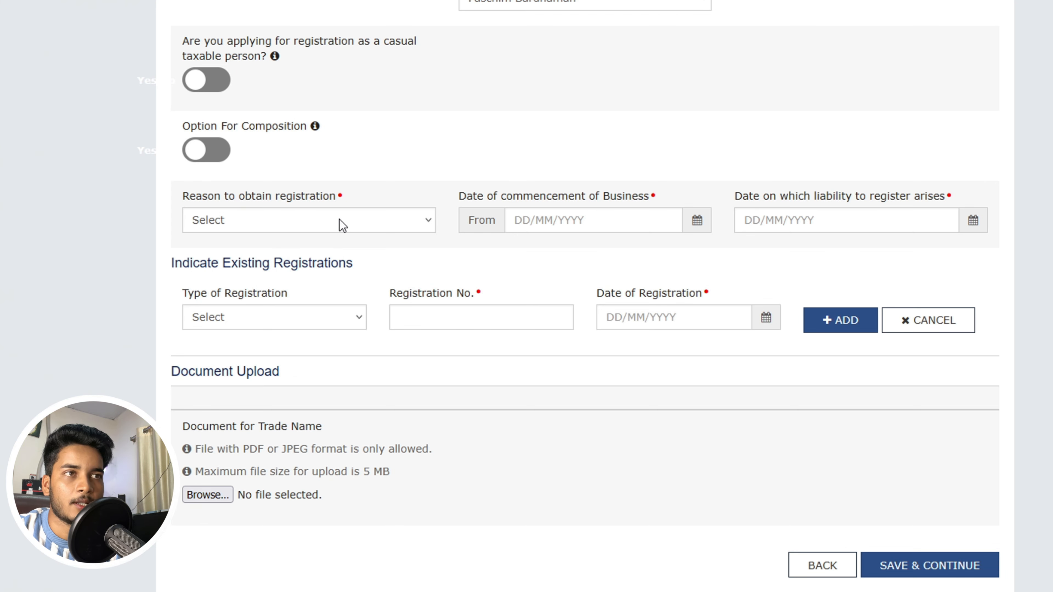
click(370, 221)
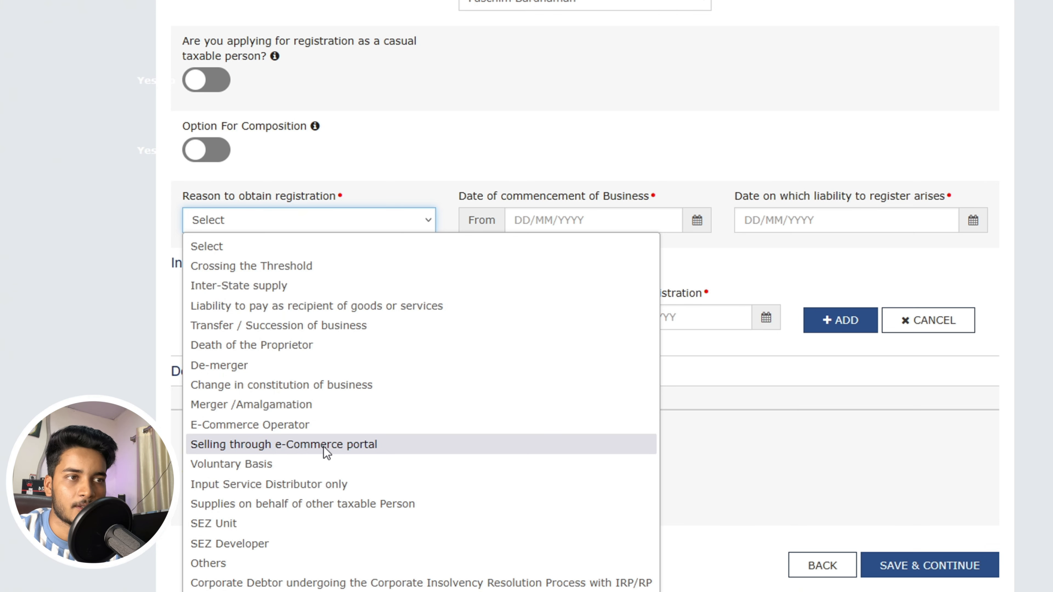
click(327, 445)
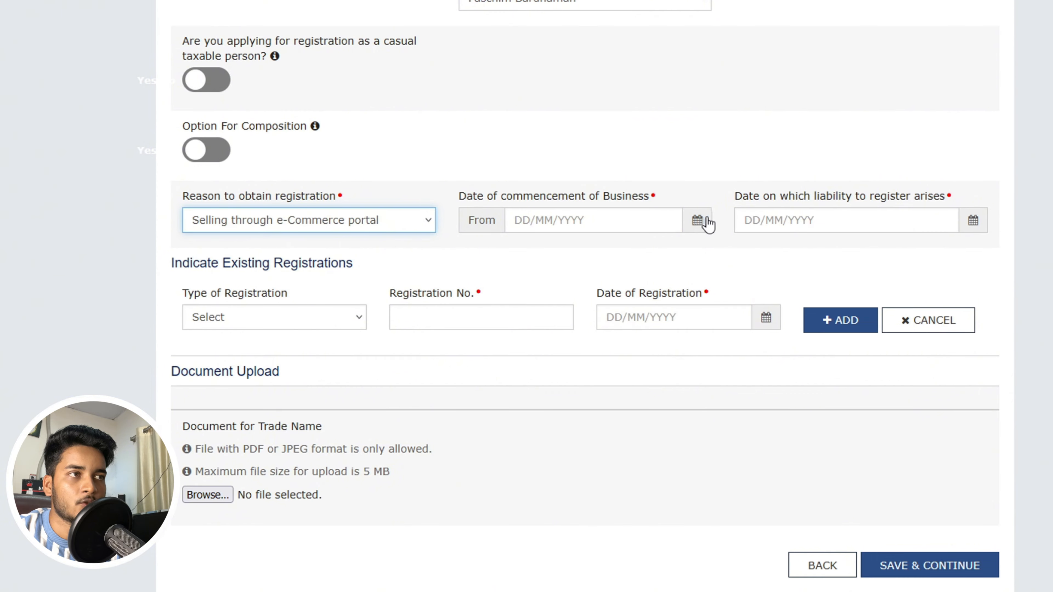
click(698, 223)
click(595, 202)
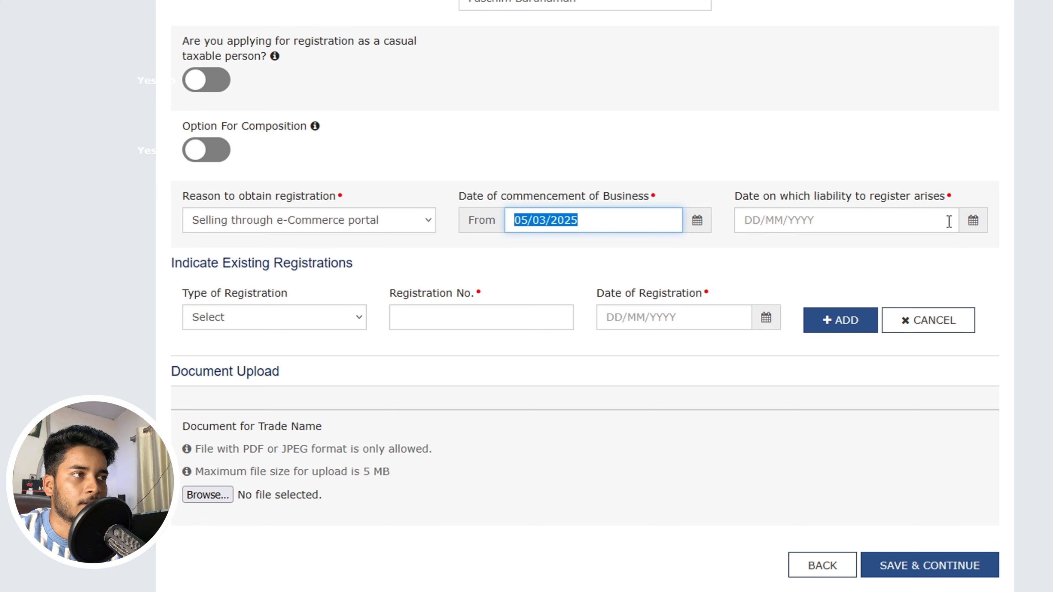
- Pick 05/03/2025 as the liability-to-register date, leaving Type of Registration unselected
click(972, 222)
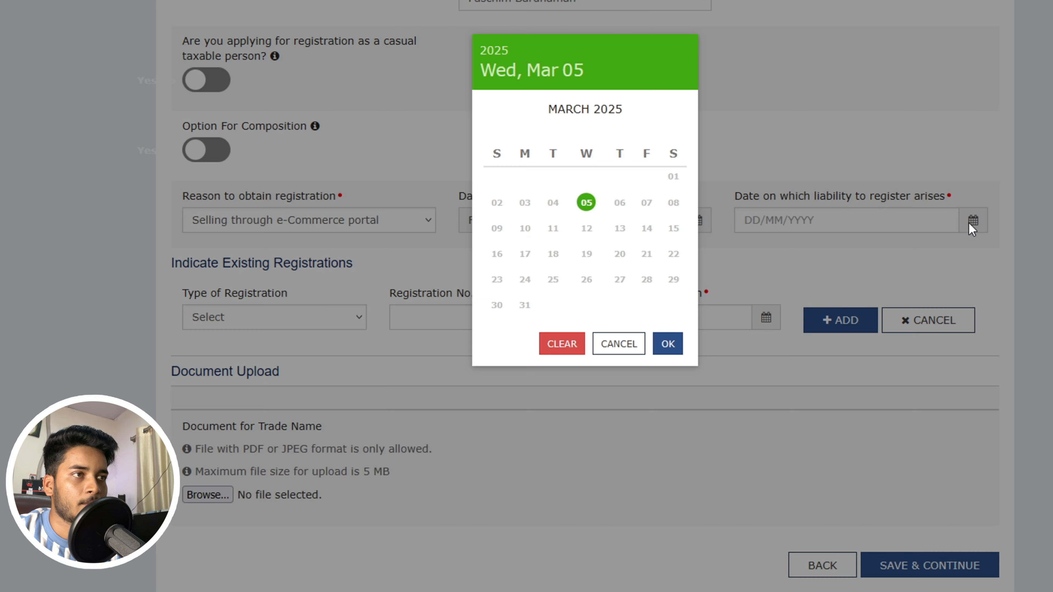
click(585, 203)
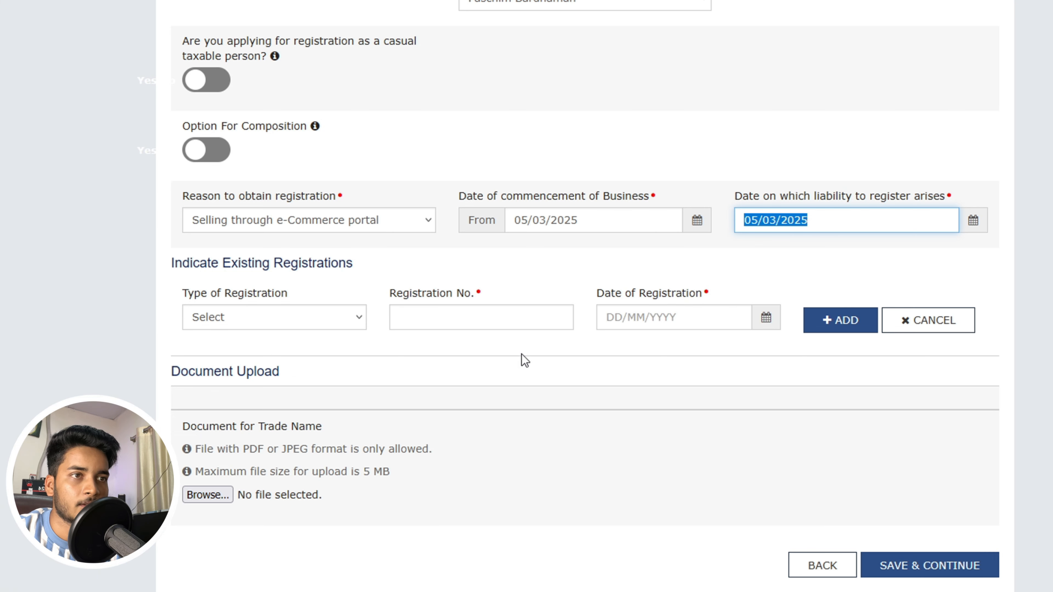
click(359, 319)
click(385, 277)
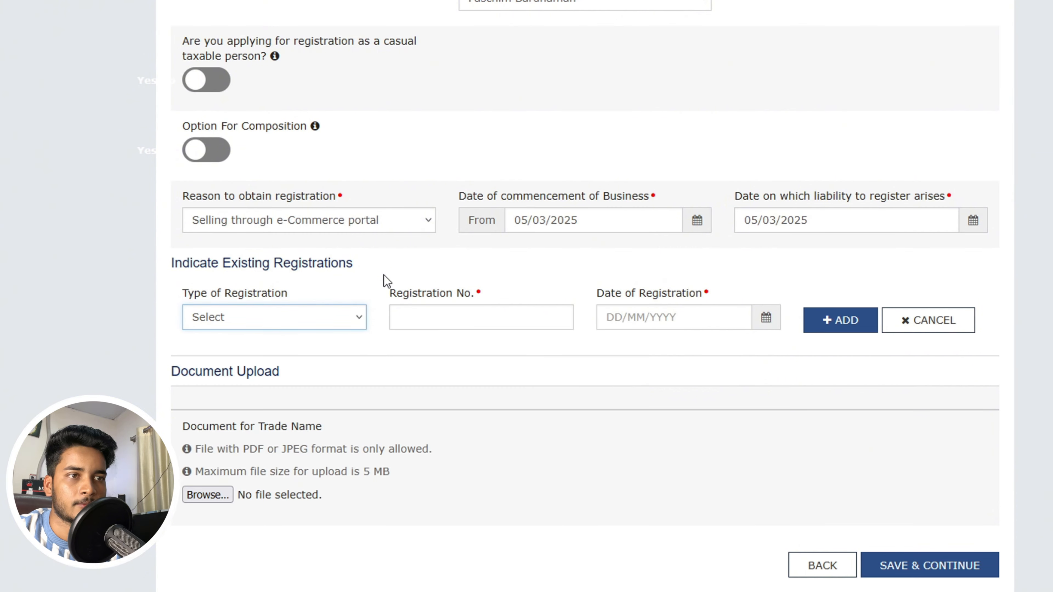
click(384, 276)
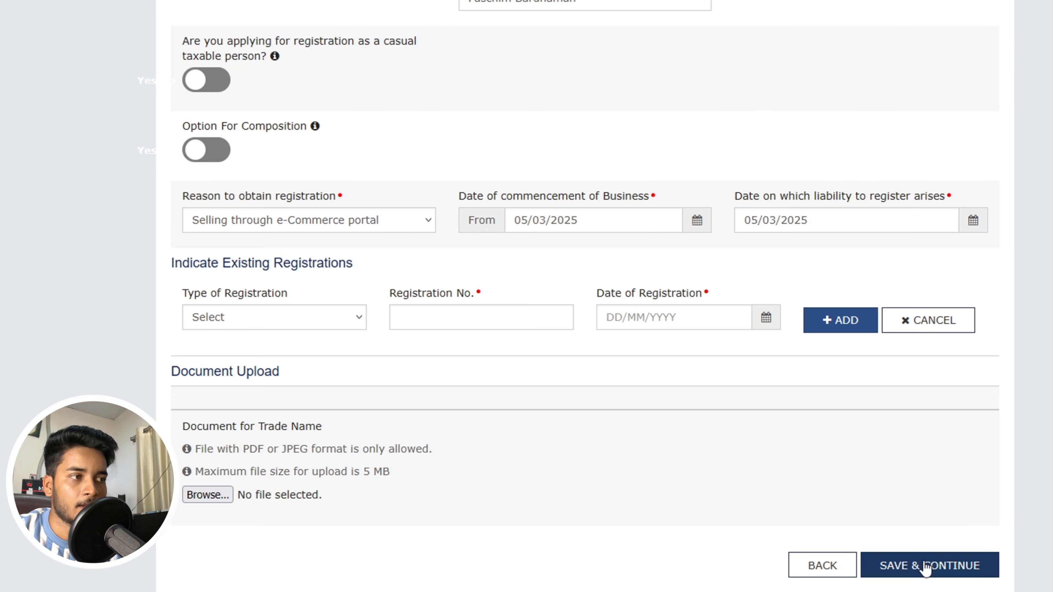
- Save the business details and continue to the Promoter/Partners section
click(900, 566)
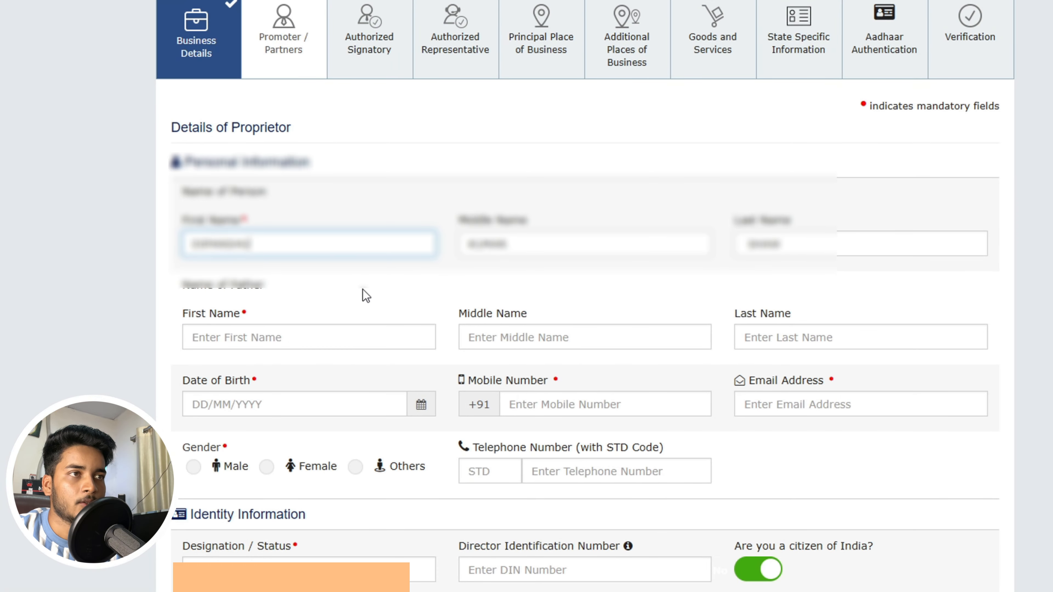
scroll(363, 290, down, 2)
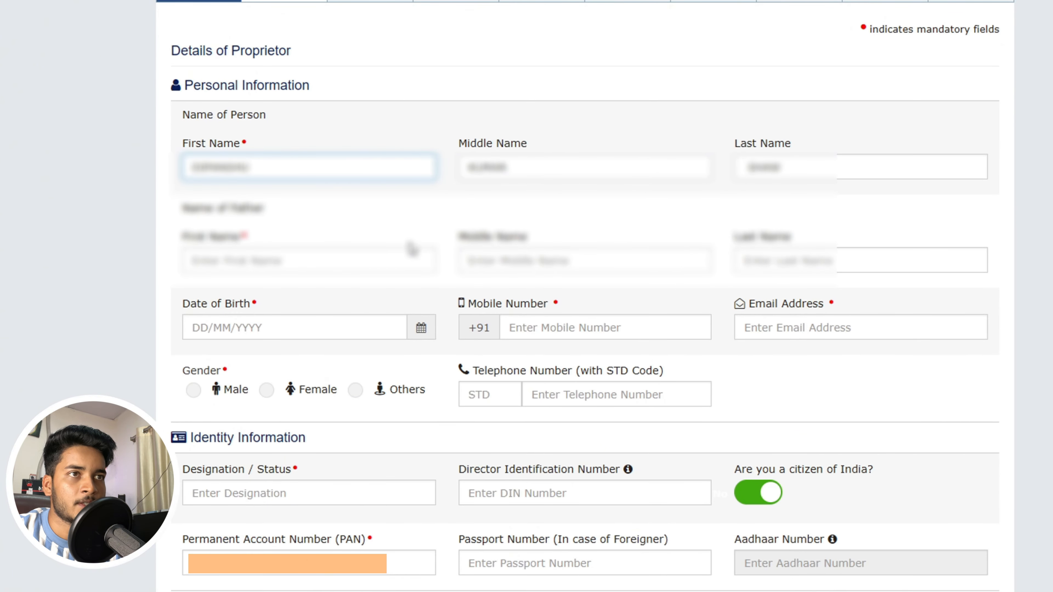
scroll(403, 257, down, 2)
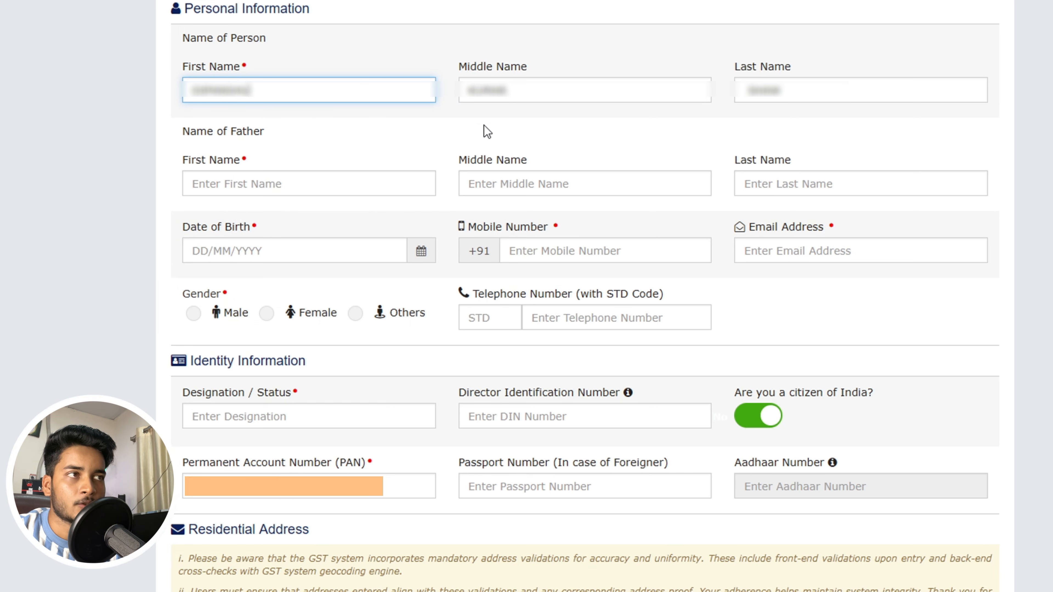
scroll(299, 148, down, 2)
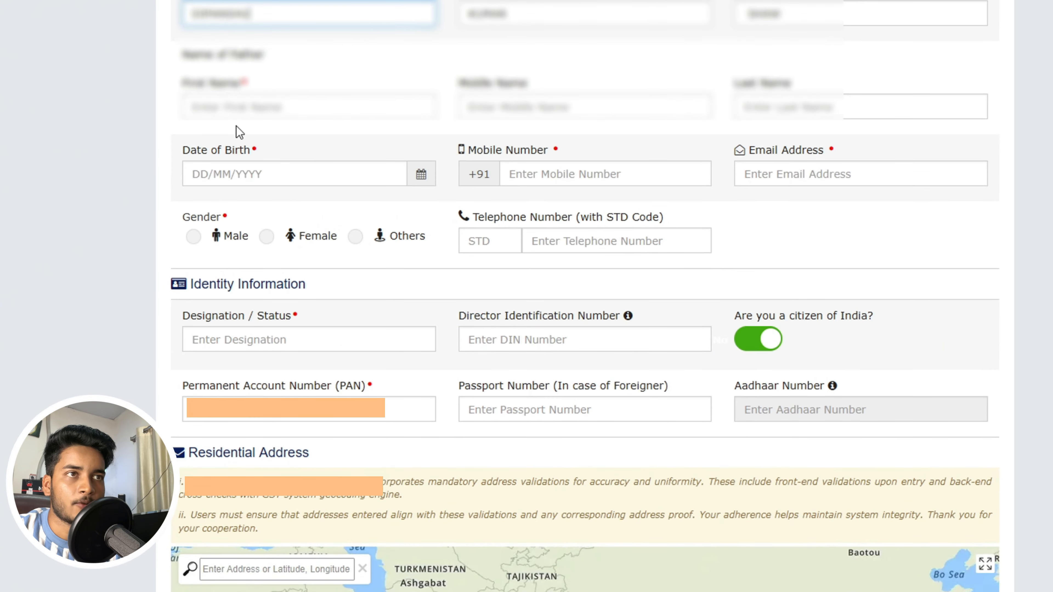
- Fill in the proprietor's father's name, birth date, mobile, e-mail, gender Male and designation PROPRIETOR
click(293, 104)
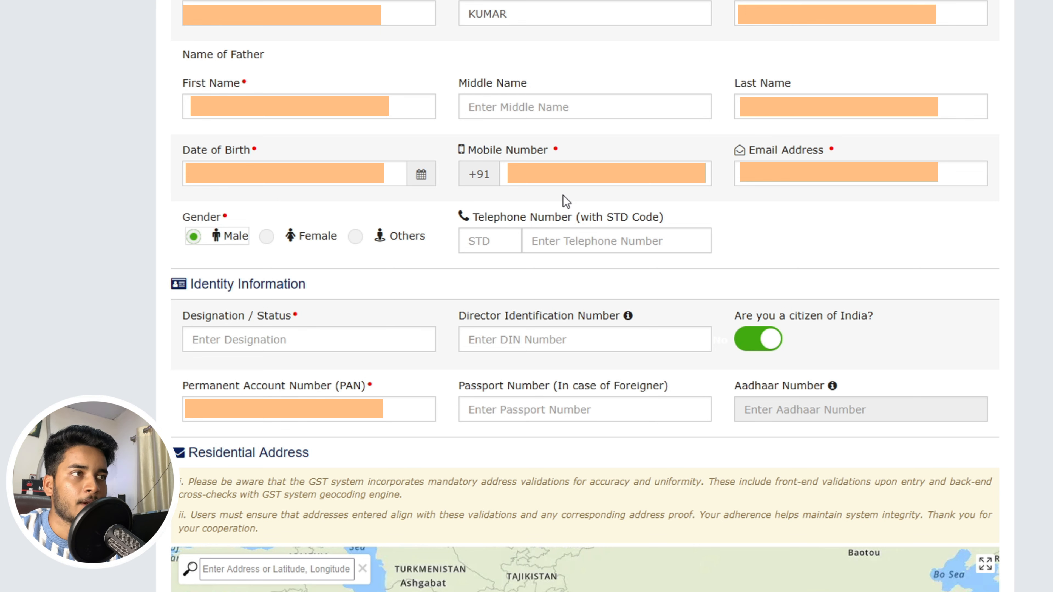
scroll(810, 207, down, 2)
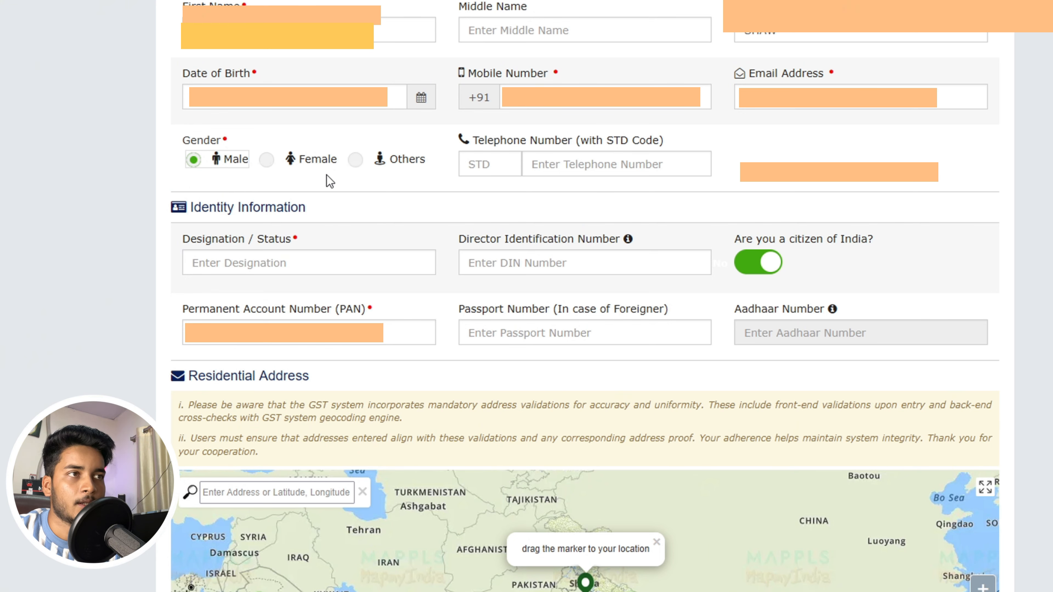
scroll(430, 236, down, 4)
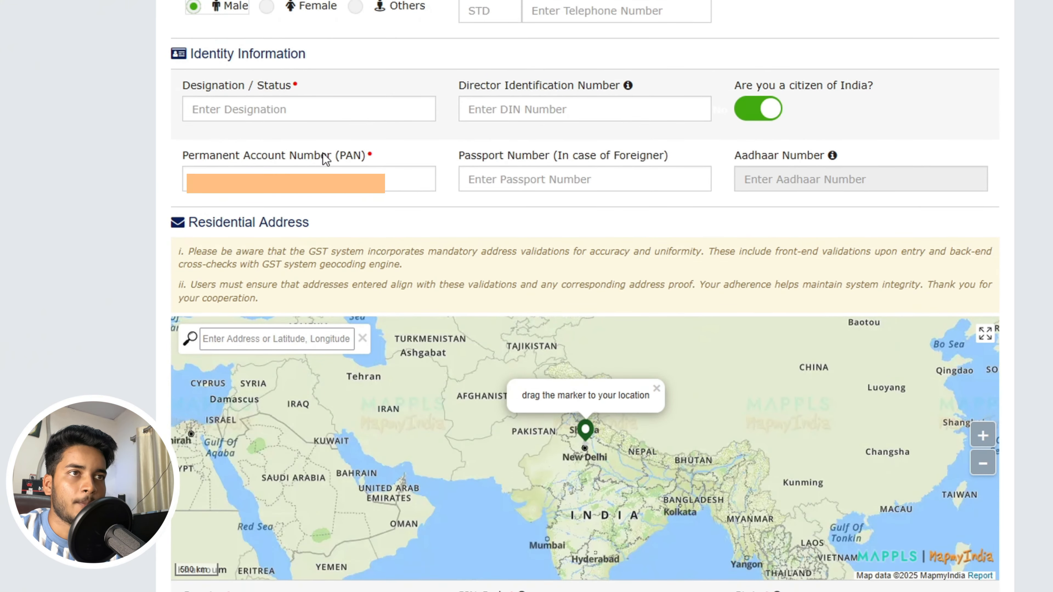
click(265, 108)
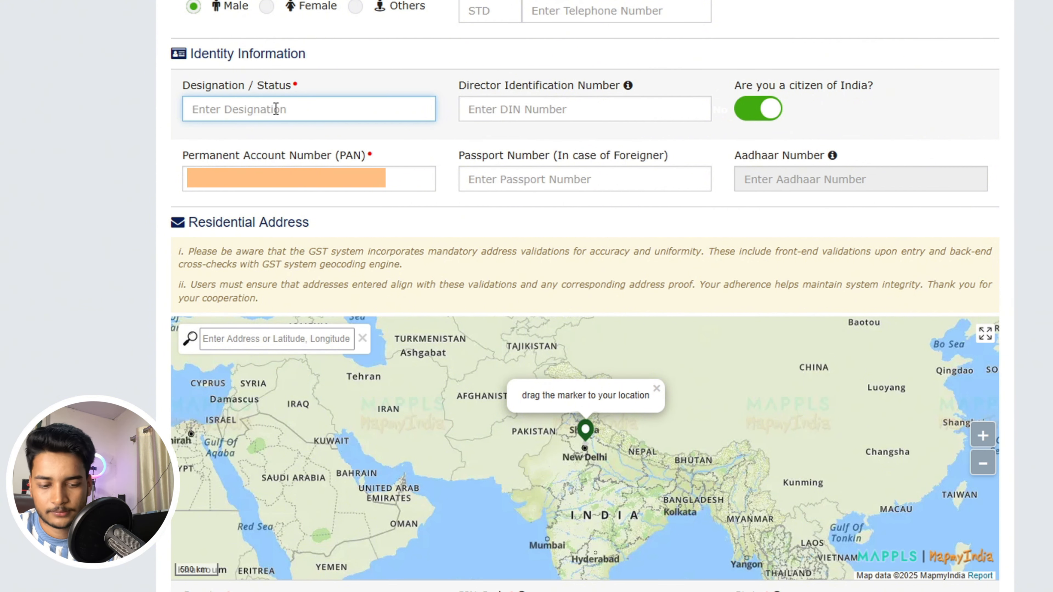
text(PR)
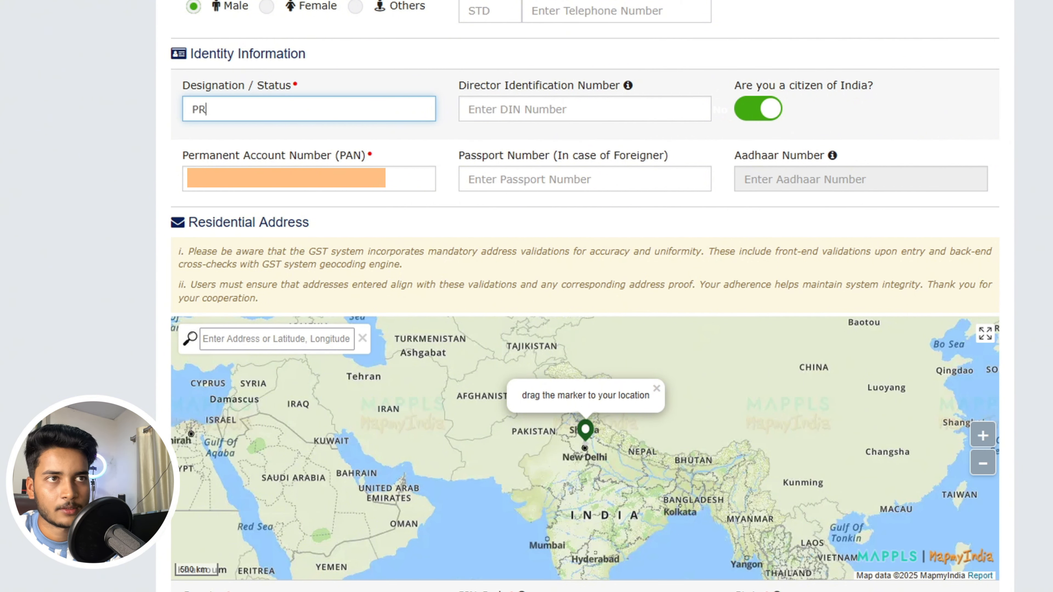
text(OPRI)
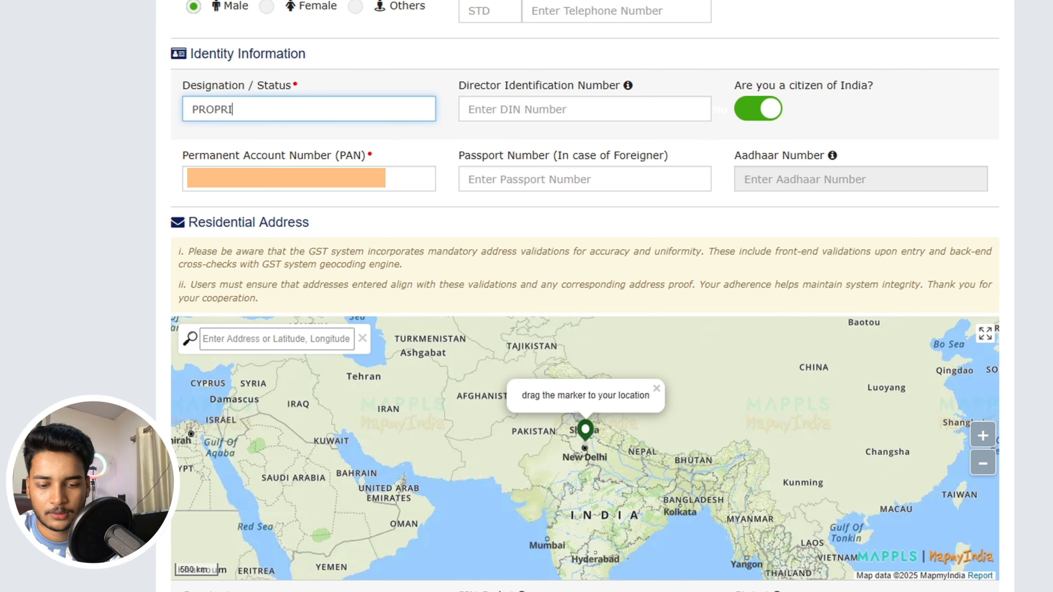
text(ETOR)
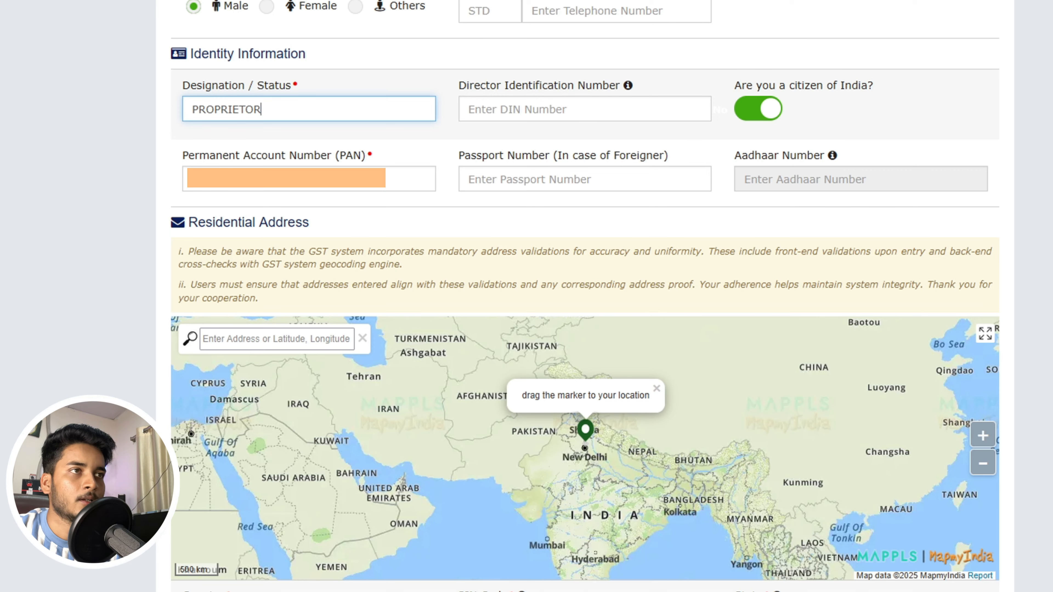
scroll(447, 65, down, 2)
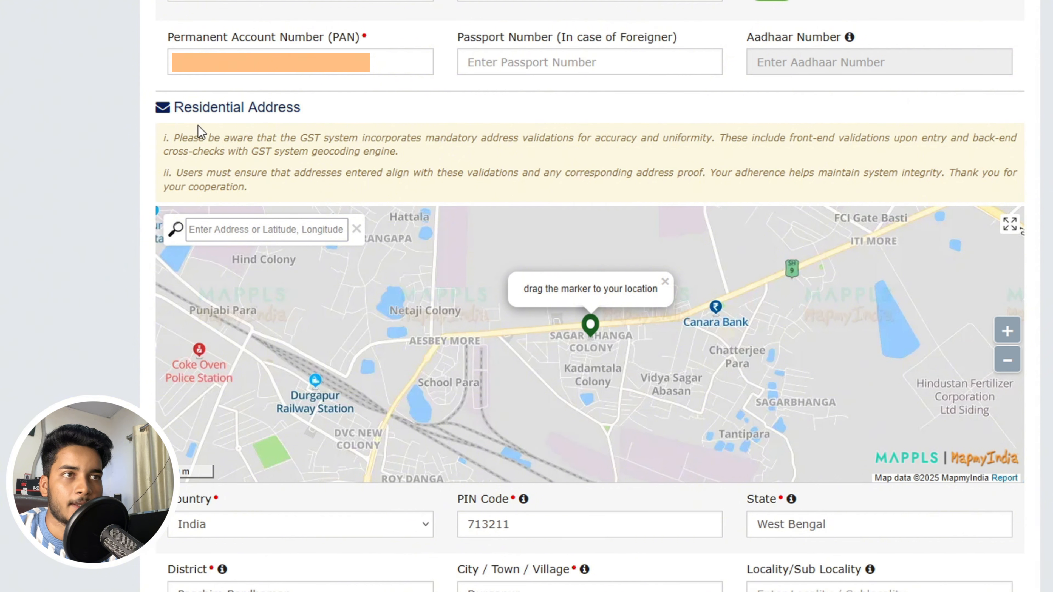
scroll(282, 131, down, 10)
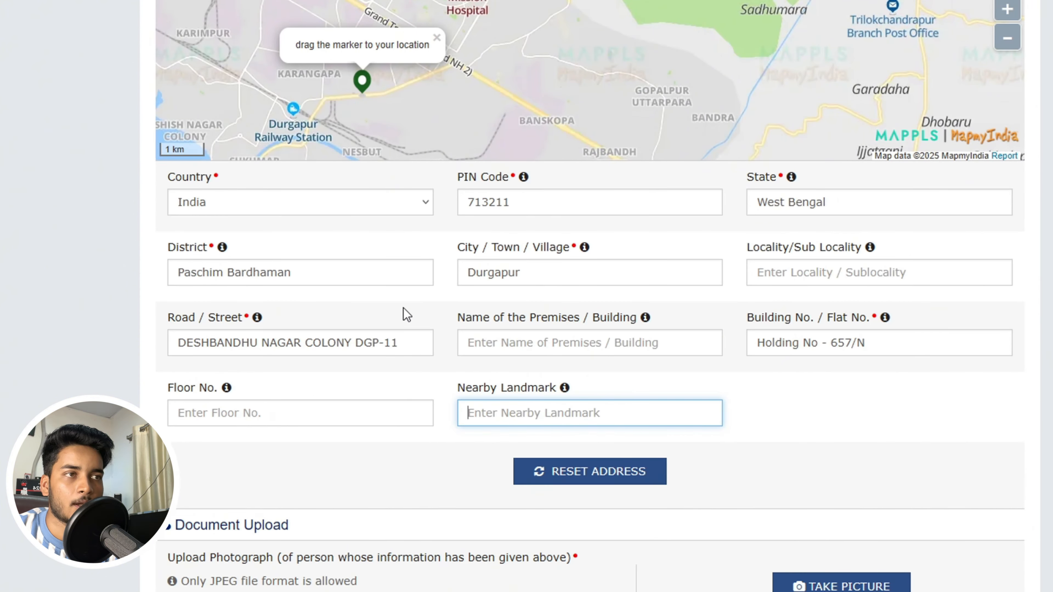
scroll(405, 313, down, 2)
scroll(401, 307, down, 2)
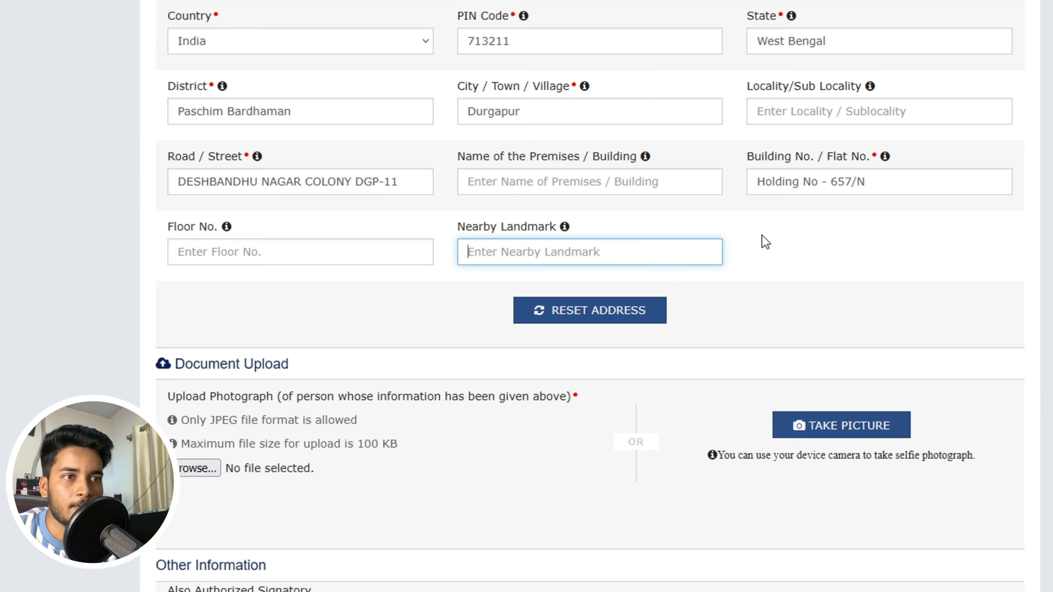
scroll(762, 236, down, 3)
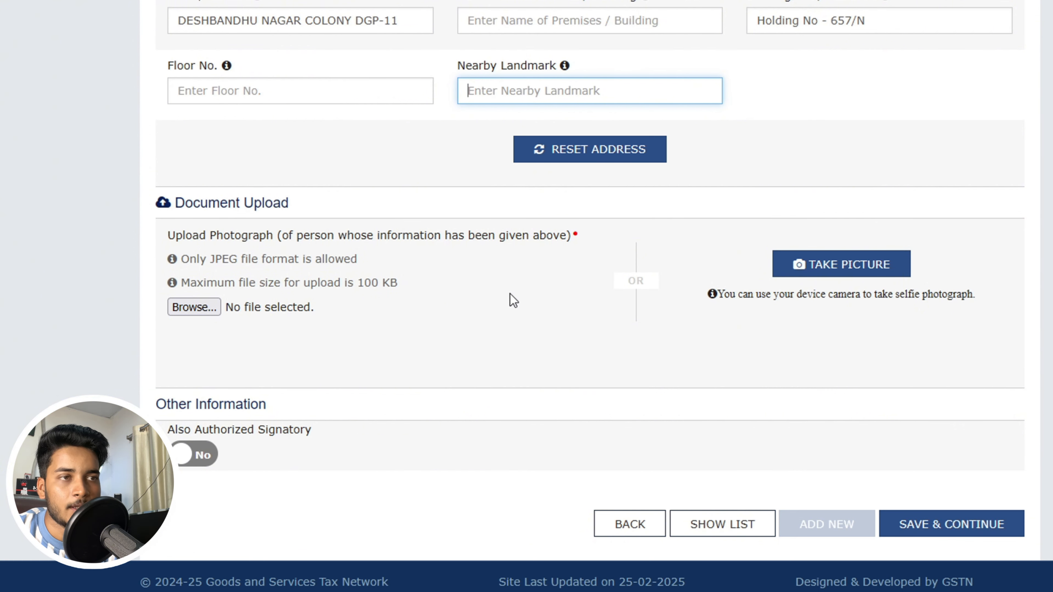
- Attach the proprietor's JPEG photograph under Upload Photograph
click(202, 308)
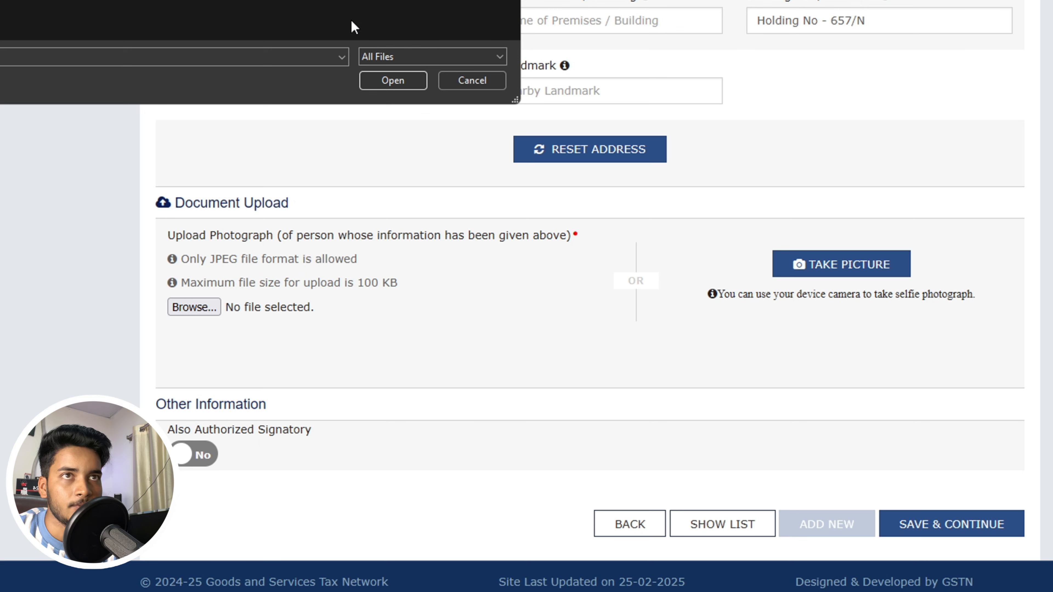
click(410, 80)
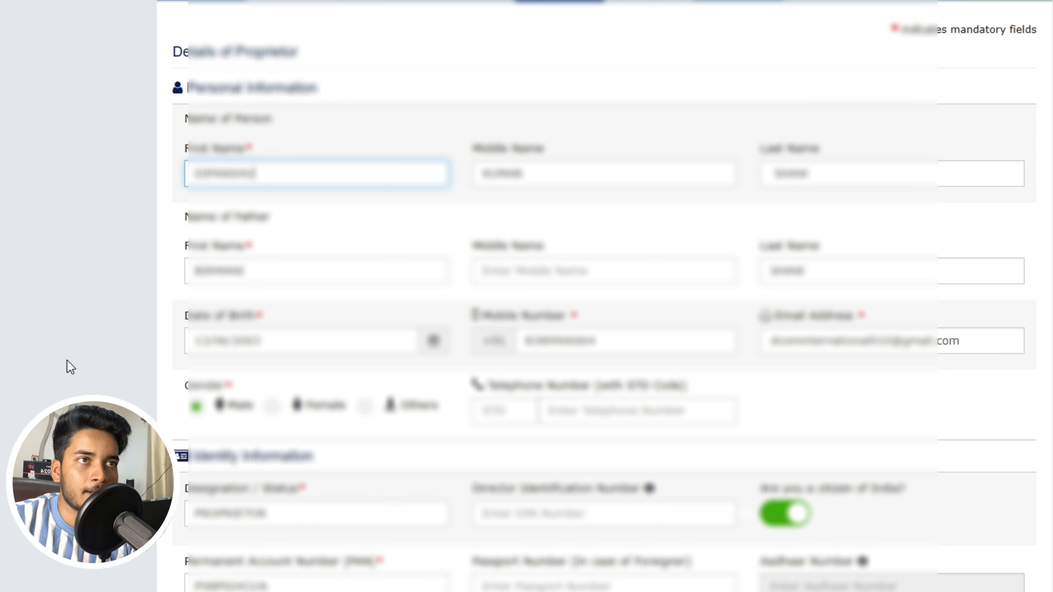
scroll(604, 296, down, 10)
scroll(604, 296, down, 7)
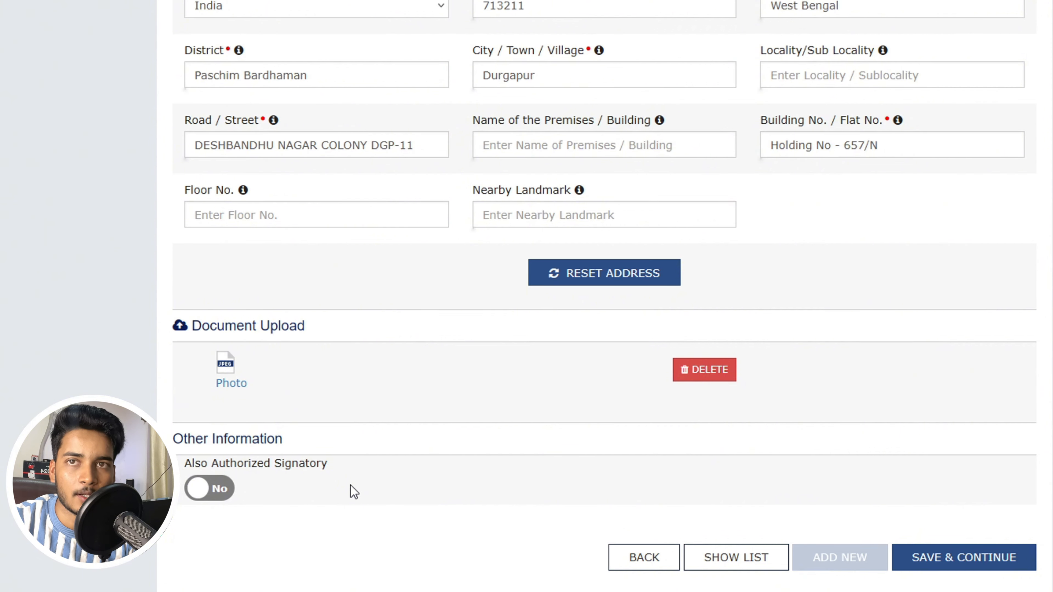
- Set Also Authorized Signatory to Yes and save the proprietor details
click(231, 494)
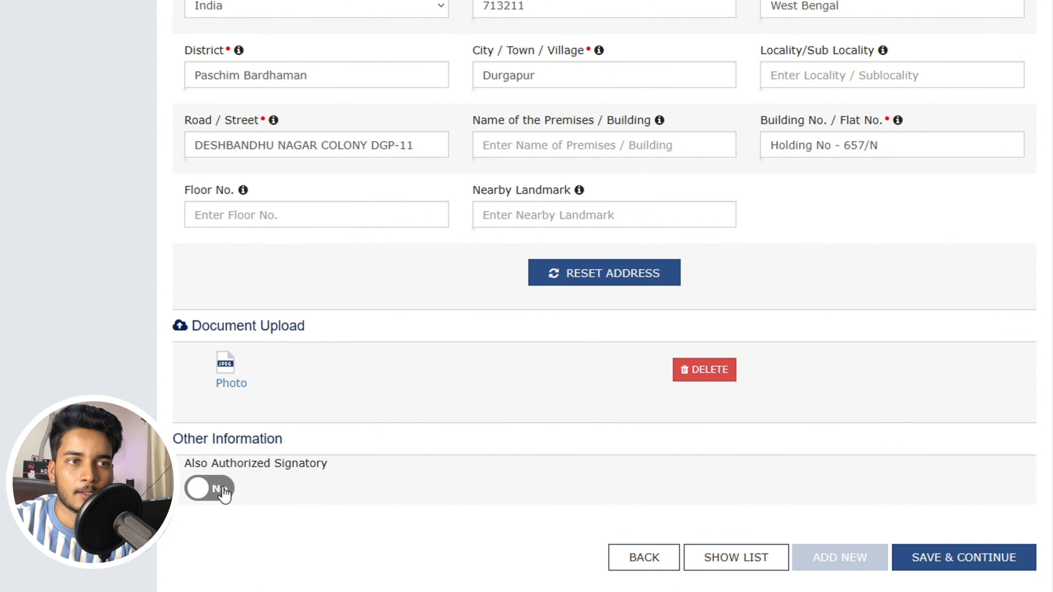
click(993, 560)
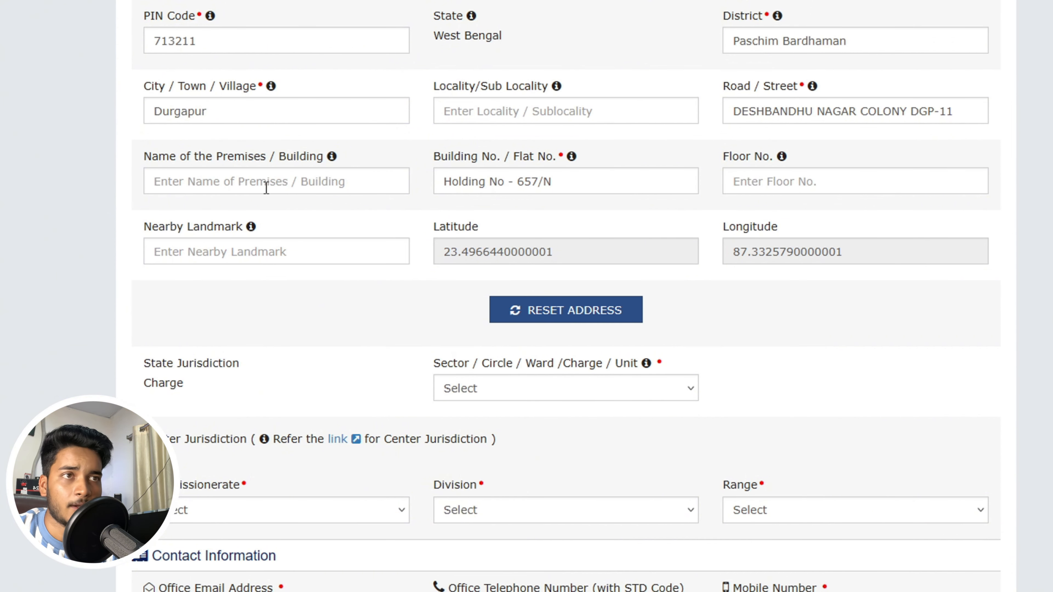
click(795, 181)
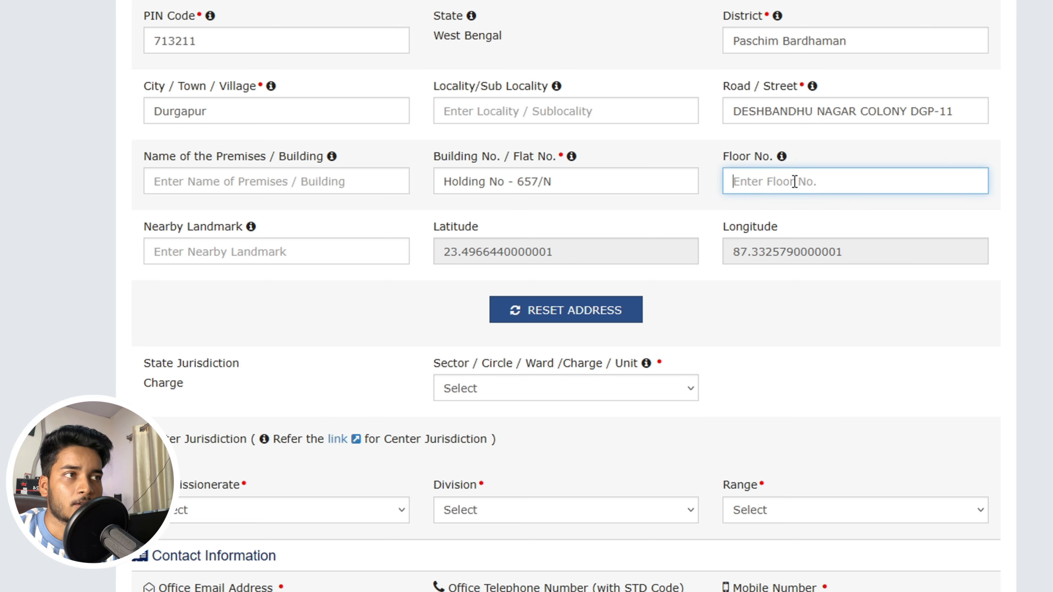
click(310, 253)
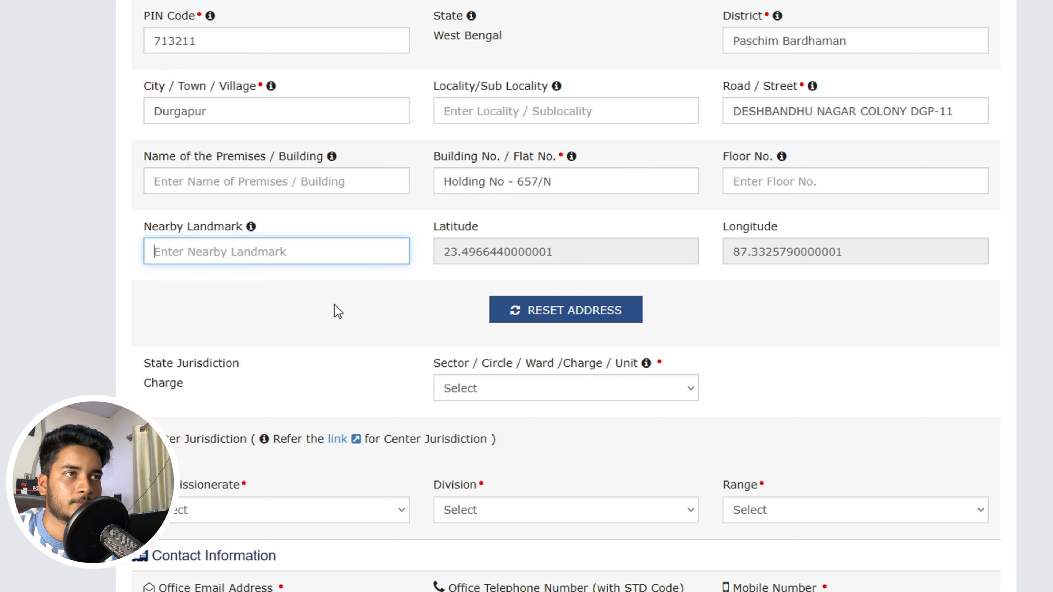
scroll(338, 310, down, 2)
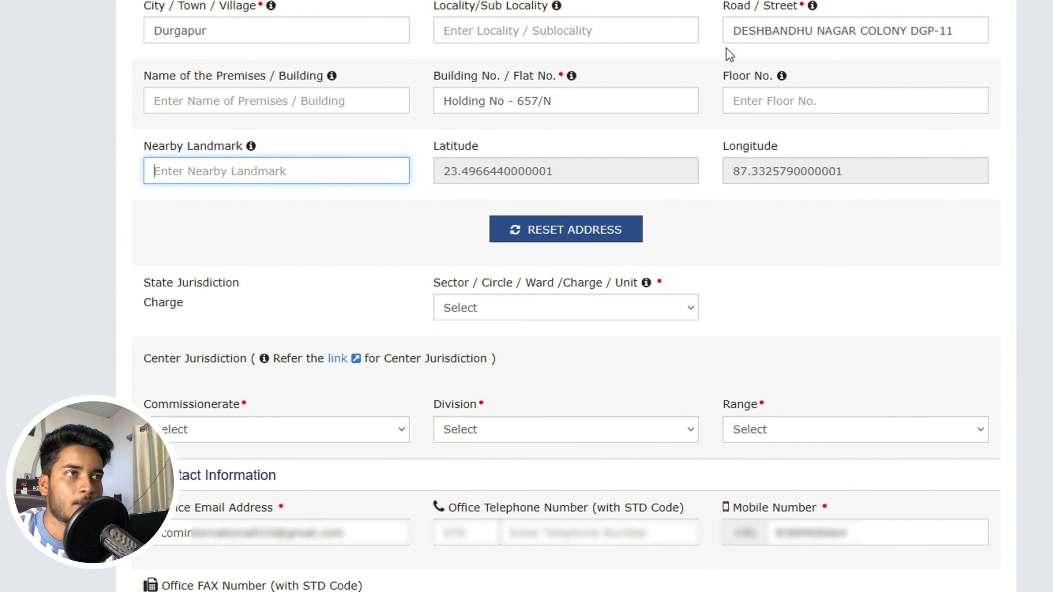
scroll(336, 245, down, 4)
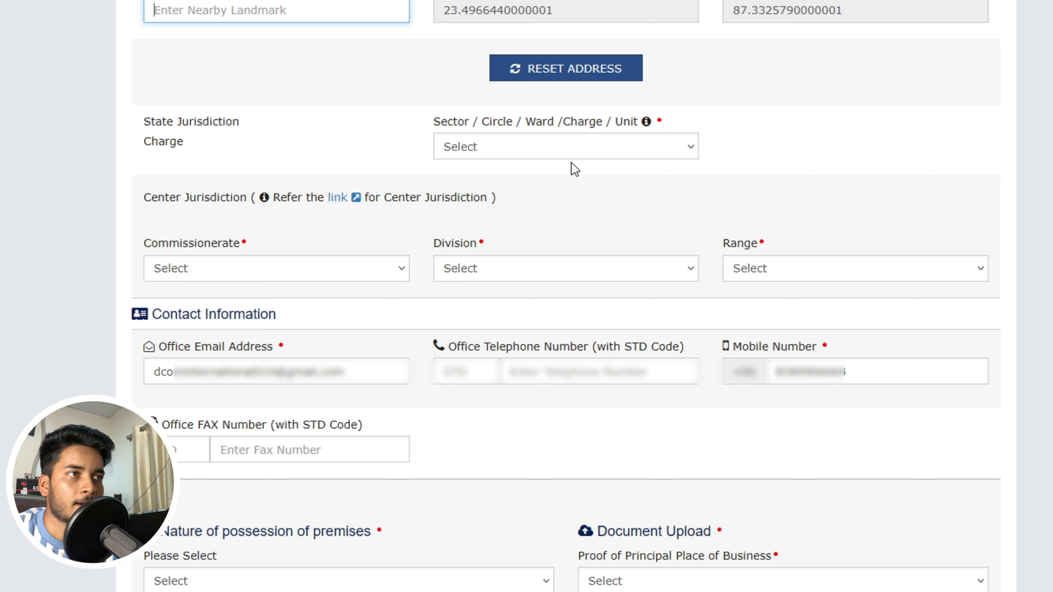
- Choose sector DURGAPORE, then Center Jurisdiction BOLPUR, DURGAPUR-I DIVISION and RANGE-IV
click(600, 152)
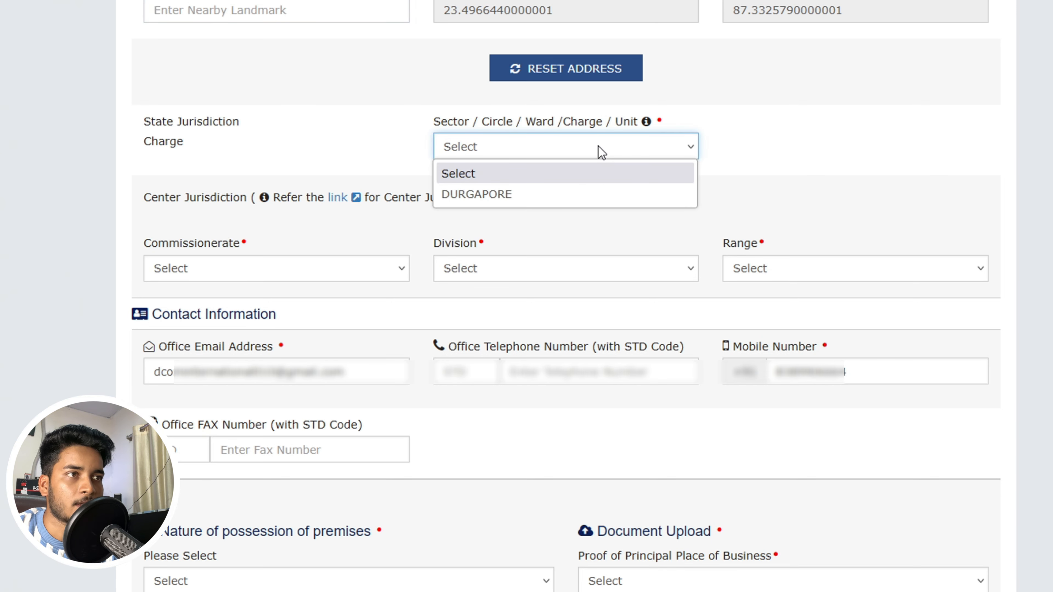
click(525, 190)
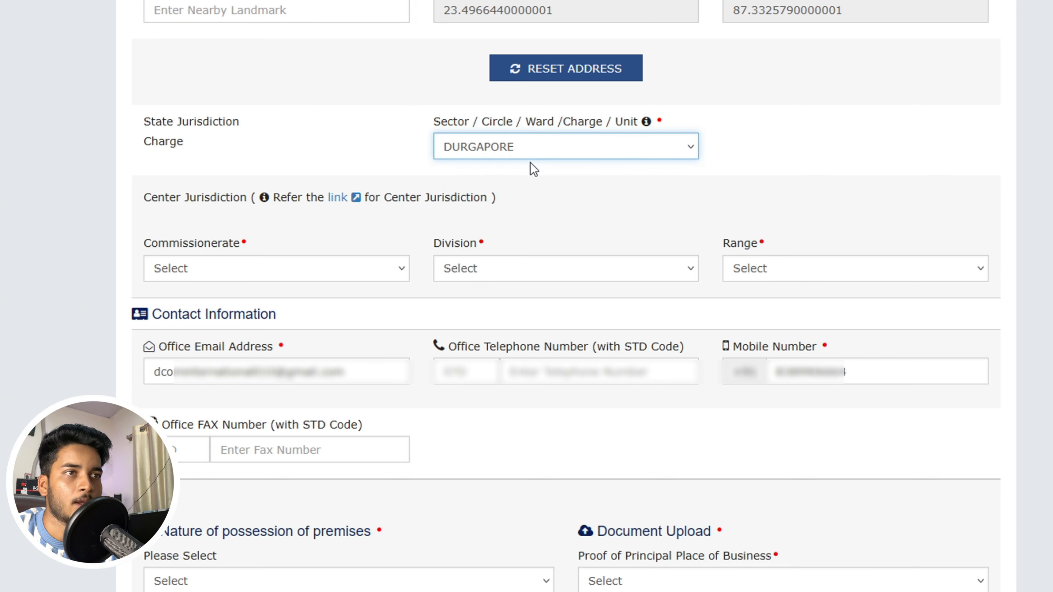
scroll(354, 139, down, 3)
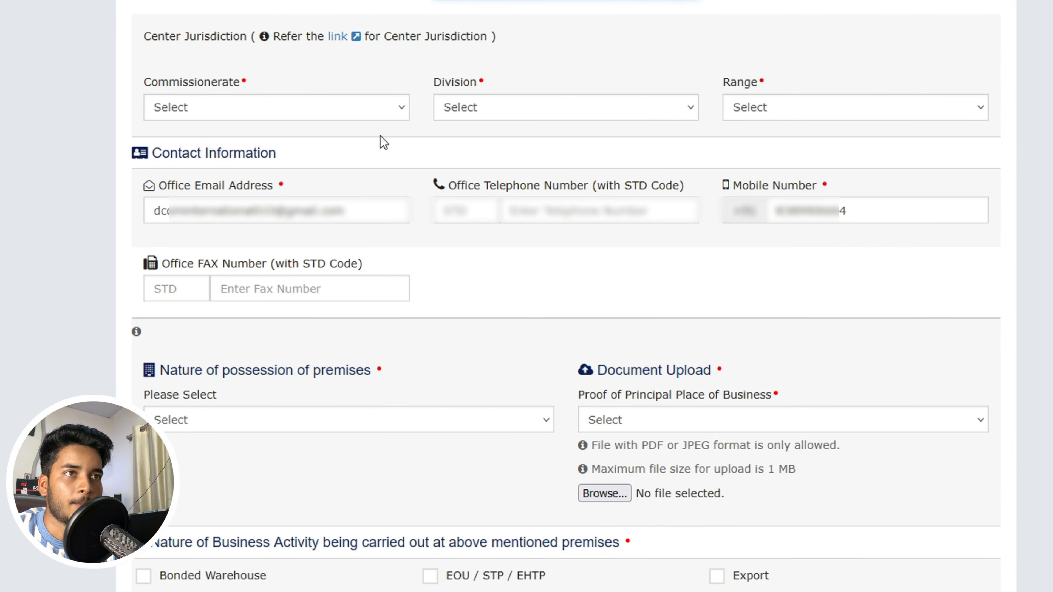
click(376, 109)
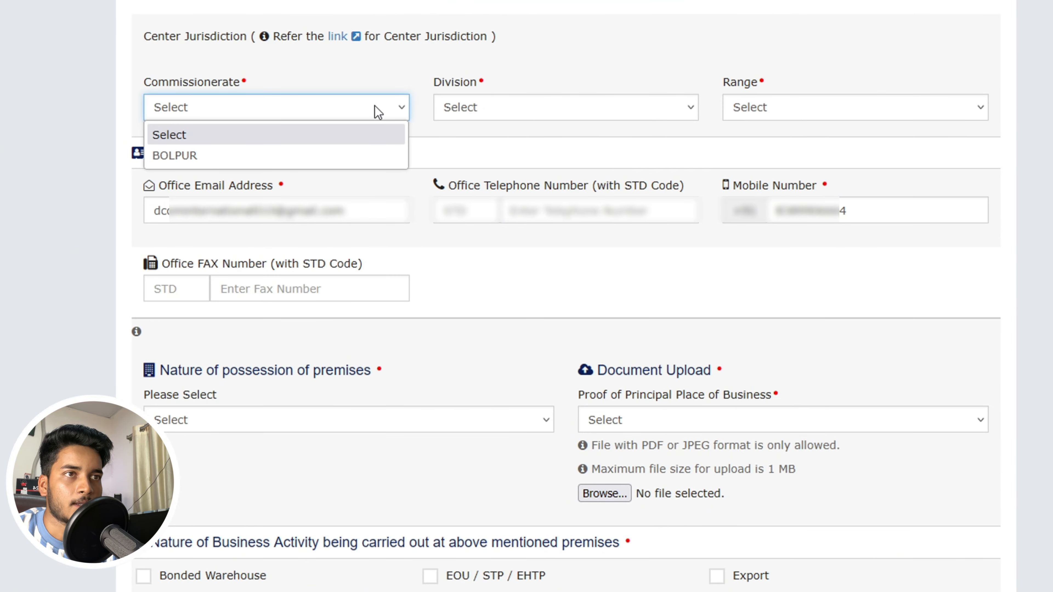
click(282, 153)
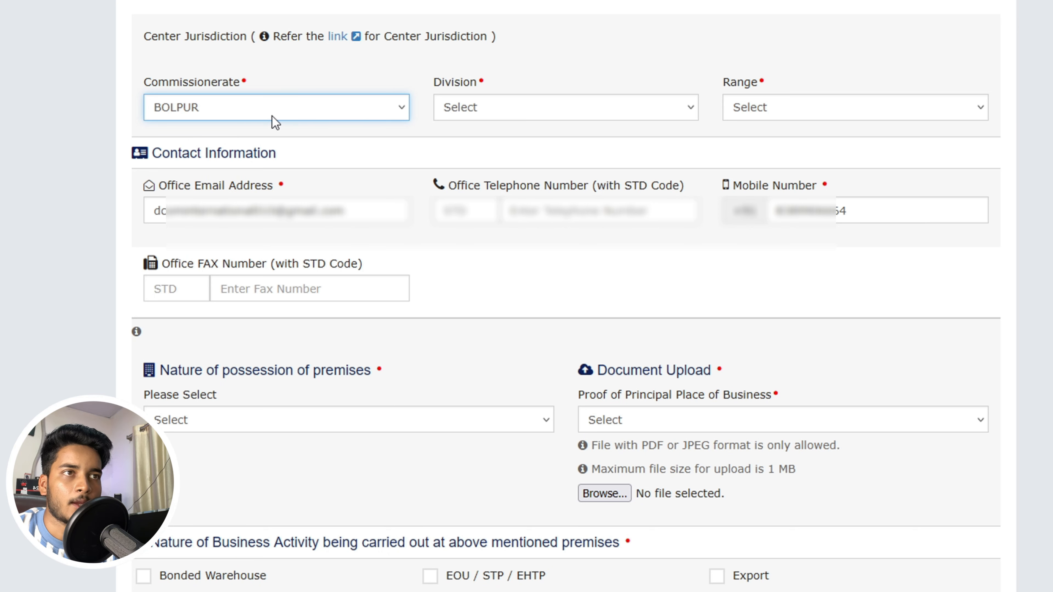
click(530, 111)
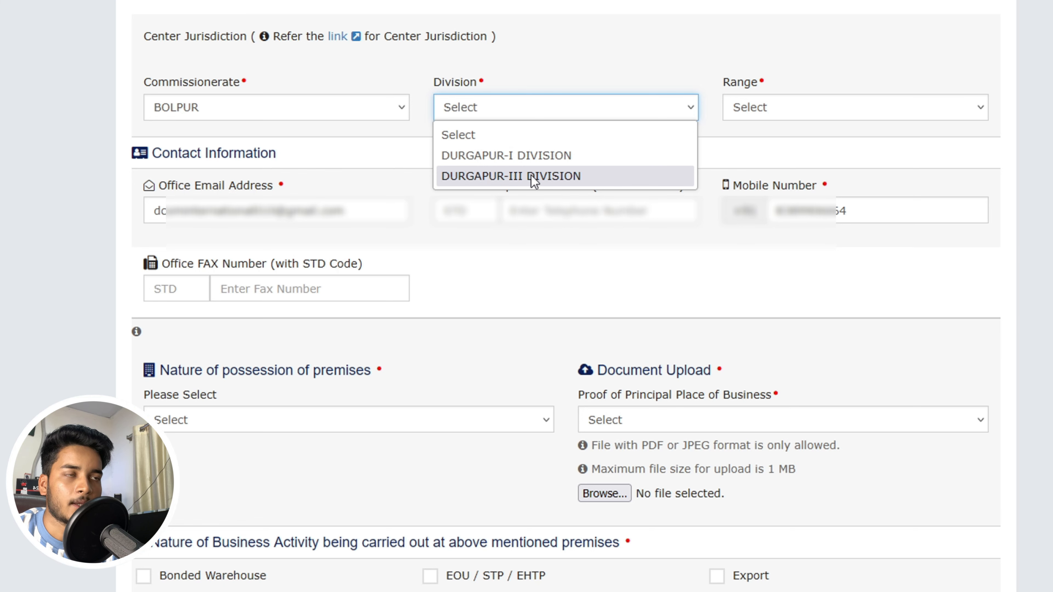
click(530, 156)
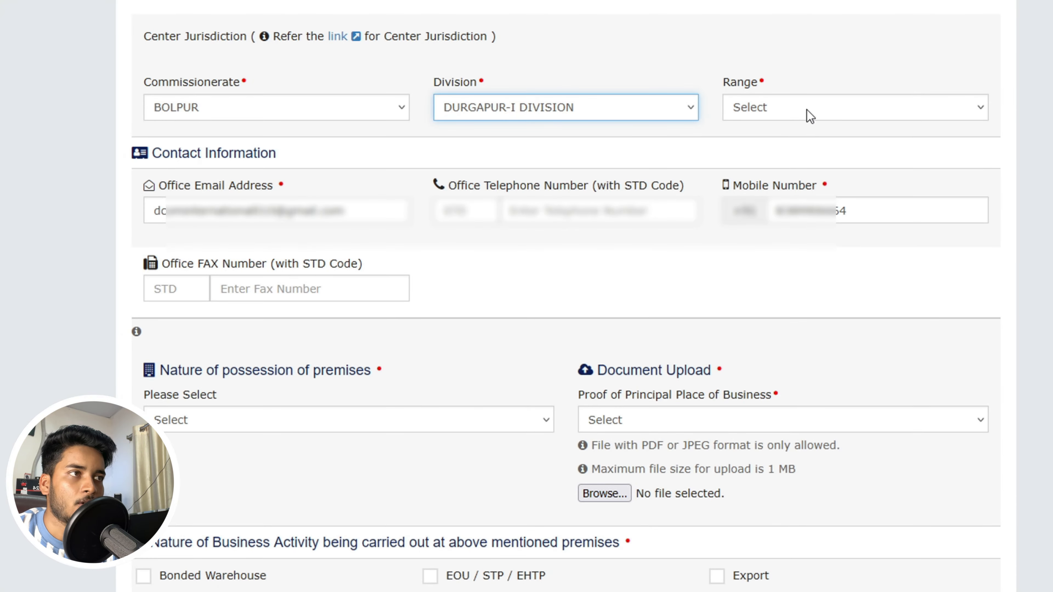
click(805, 107)
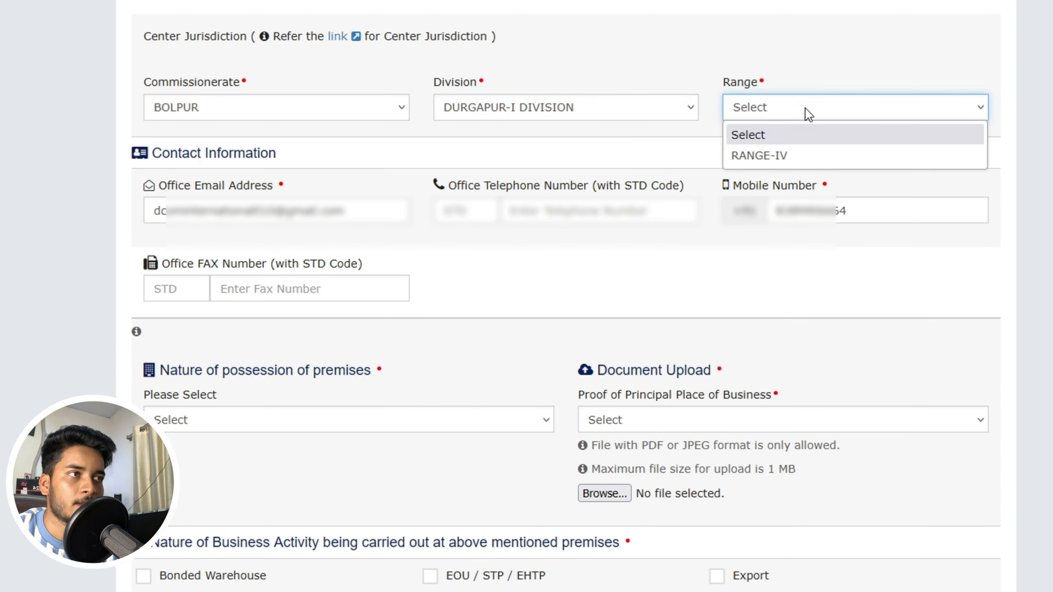
click(801, 155)
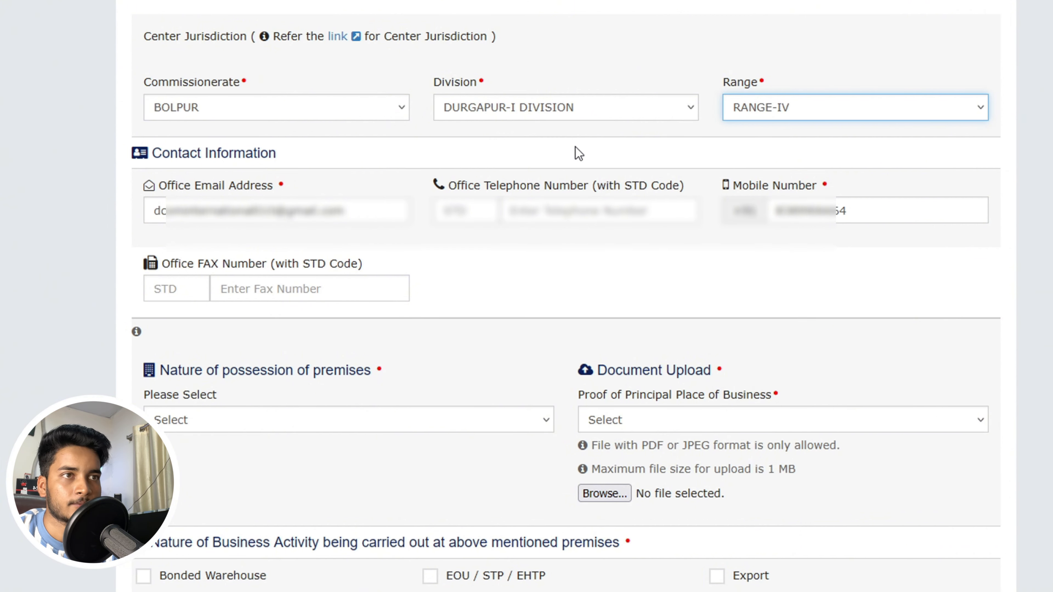
- Scroll down to Nature of possession of premises and expand its options
scroll(551, 194, down, 1)
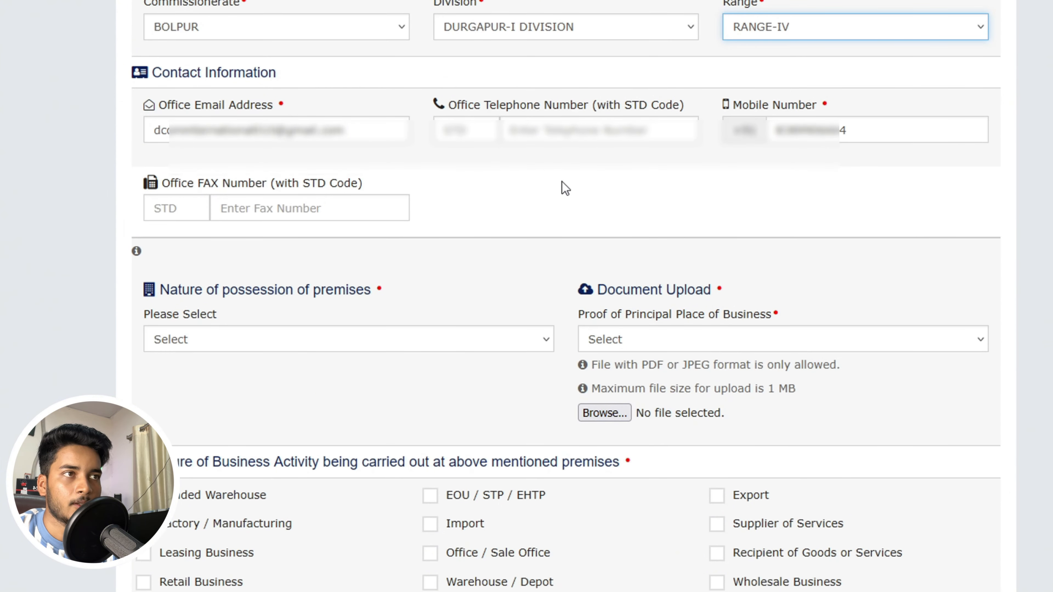
scroll(559, 164, down, 1)
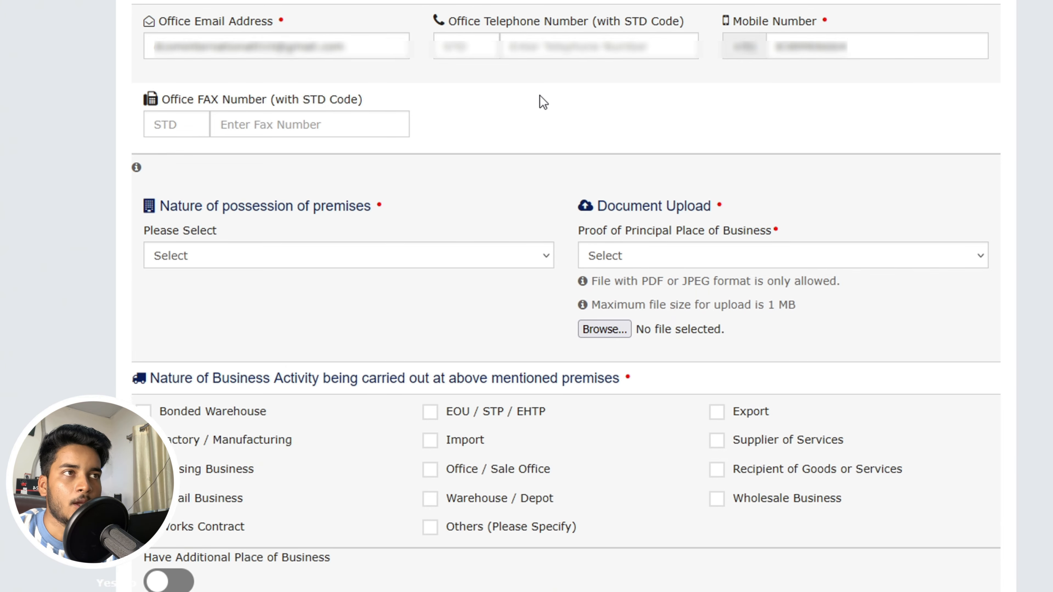
scroll(540, 98, down, 2)
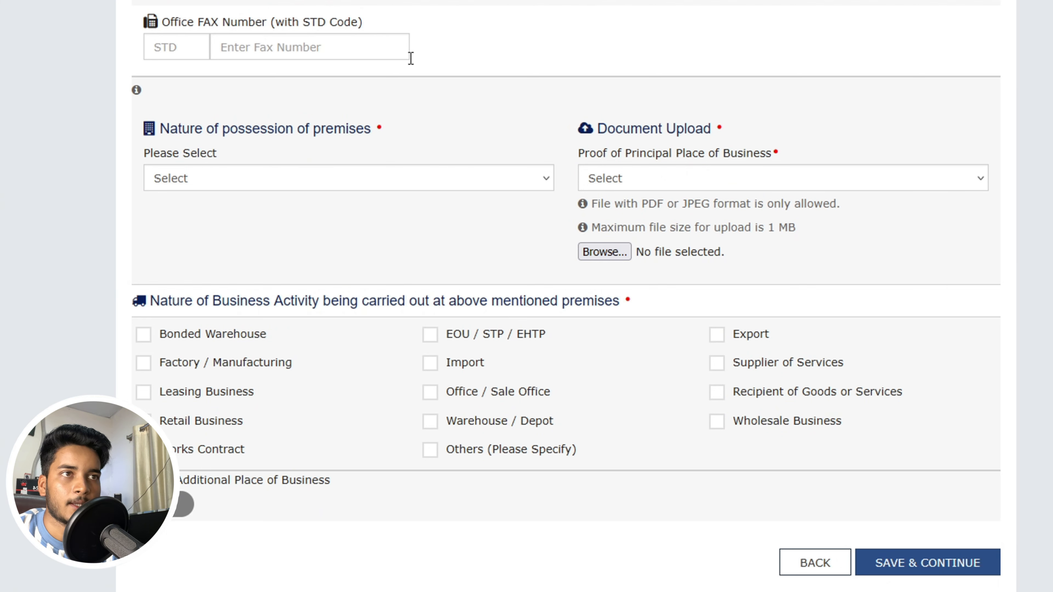
scroll(410, 58, down, 1)
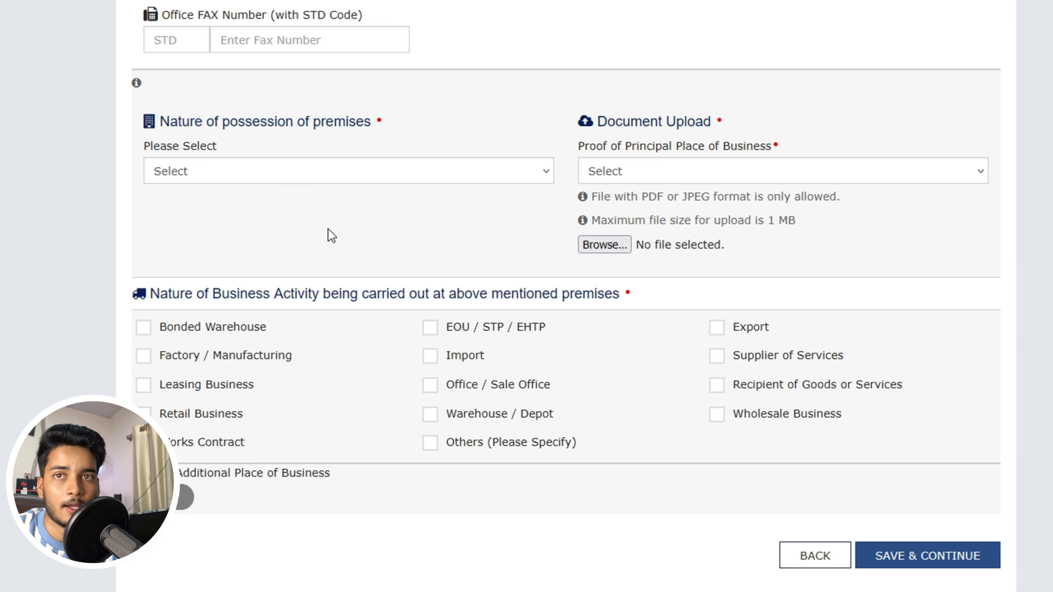
click(433, 181)
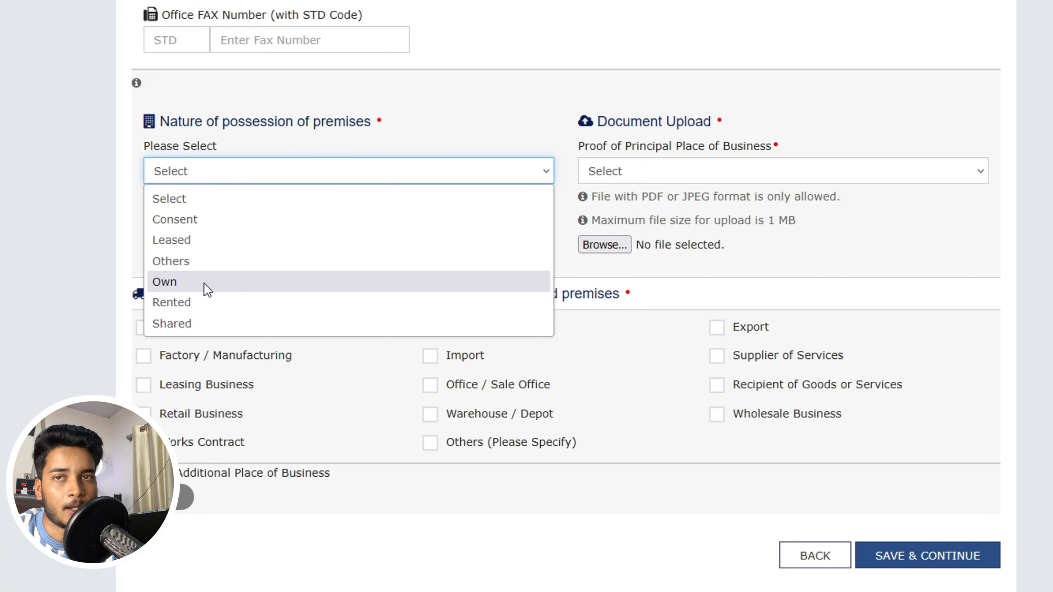
- Set possession of premises to Consent and the proof document type to Consent Letter
click(203, 224)
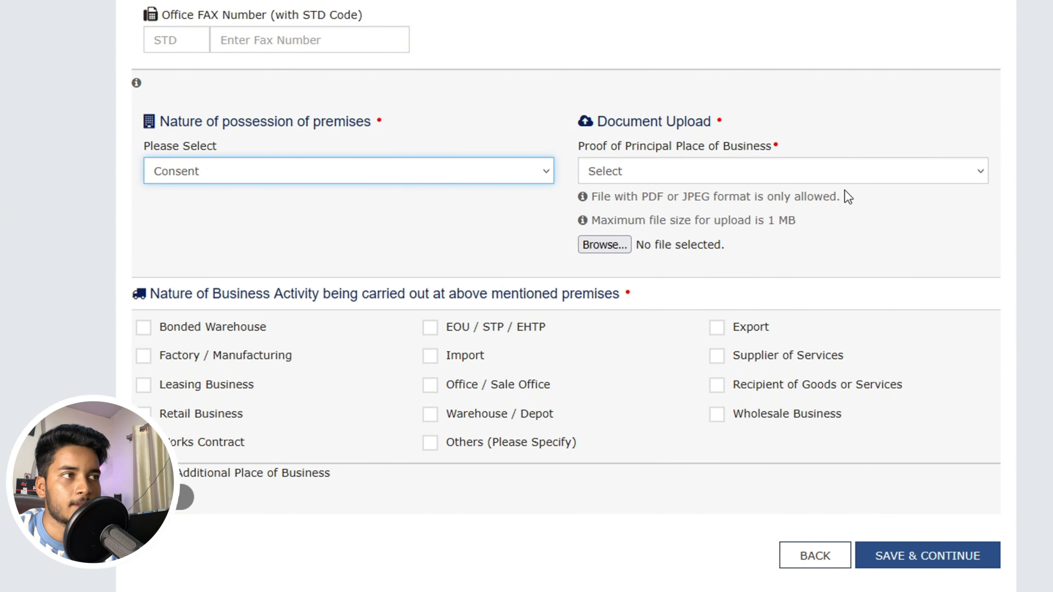
click(882, 170)
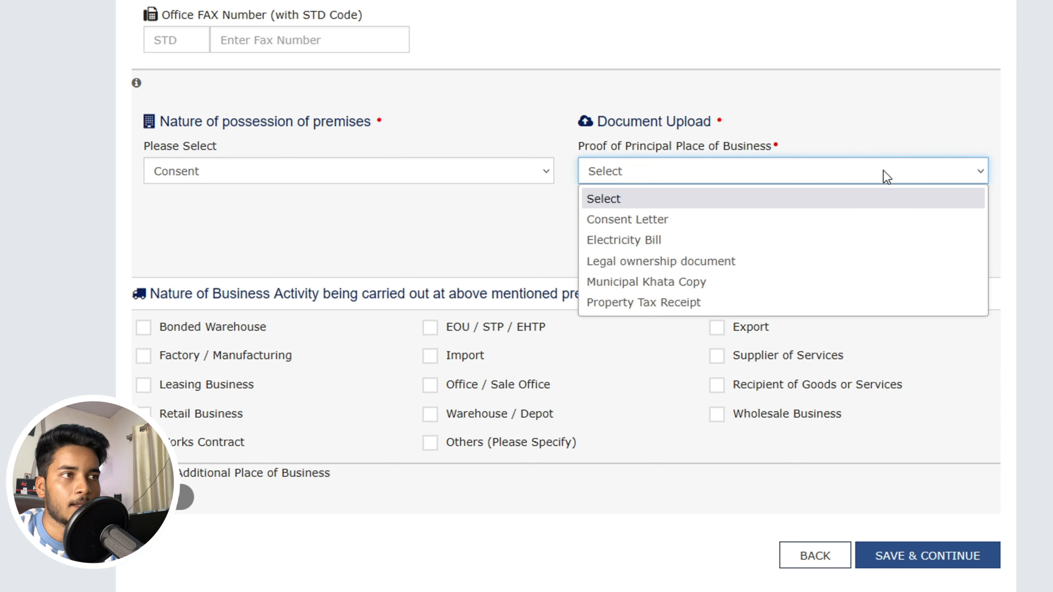
click(706, 224)
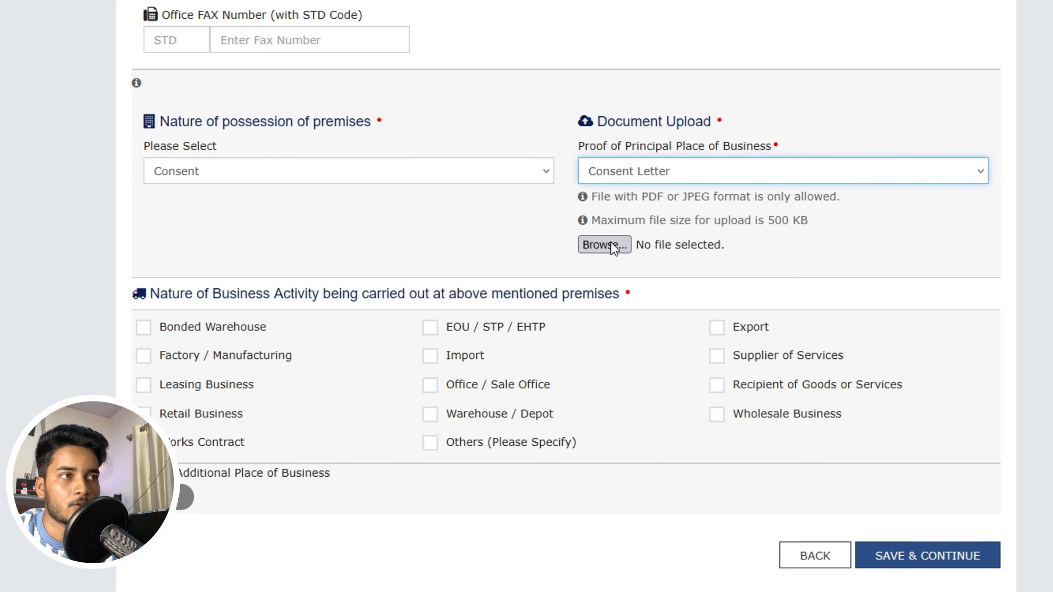
- Upload the consent letter PDF, retrying with a smaller file after the 500 KB error
click(604, 245)
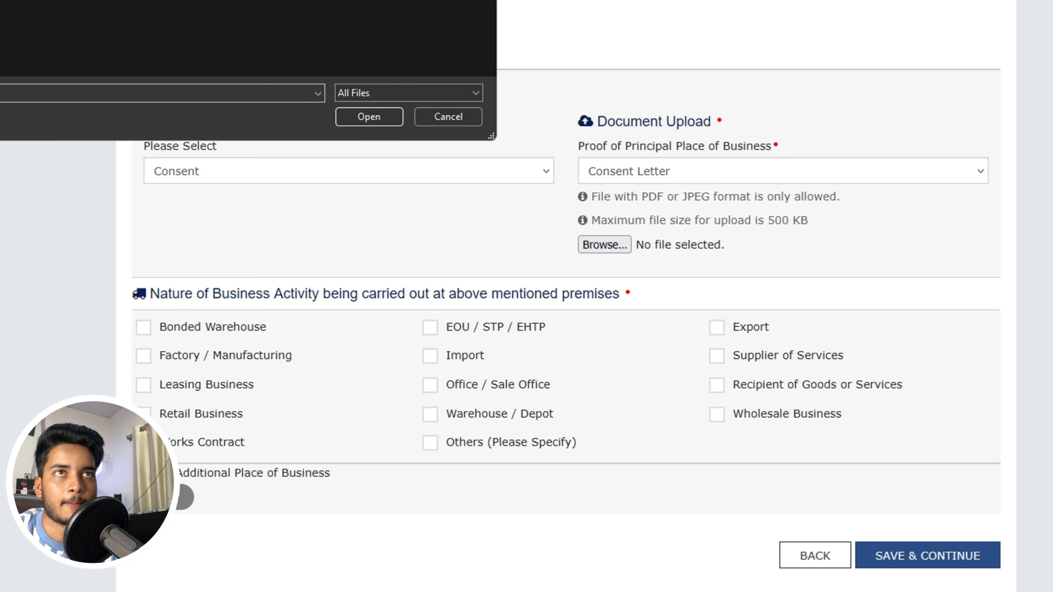
click(368, 117)
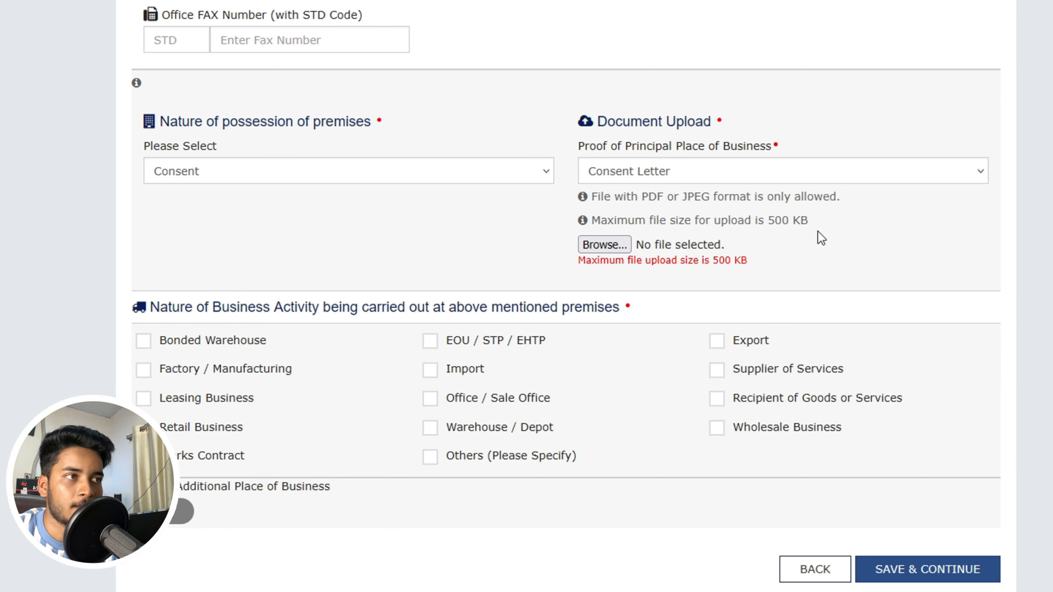
click(611, 249)
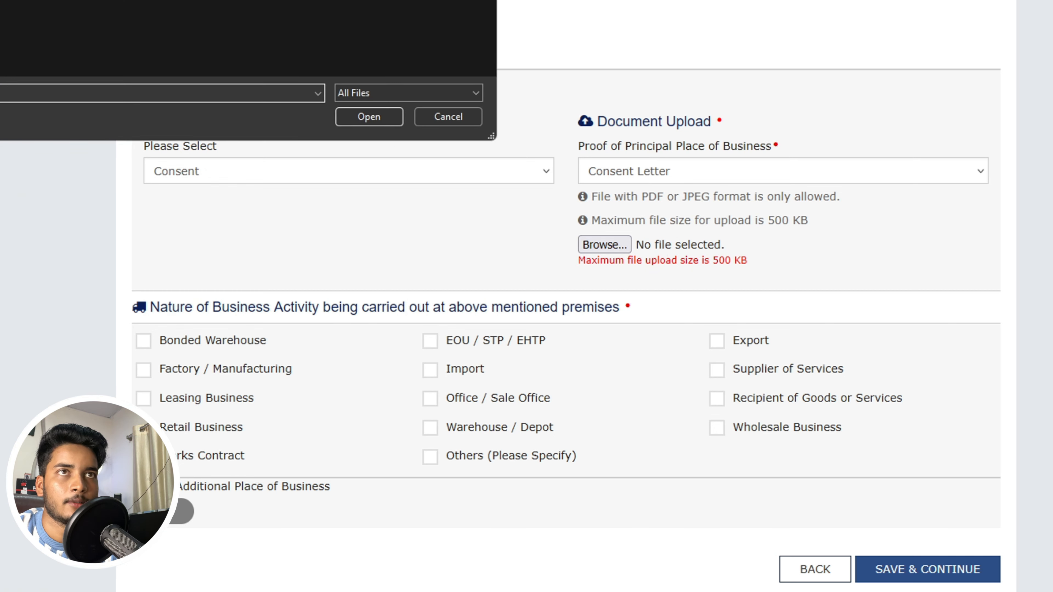
click(361, 113)
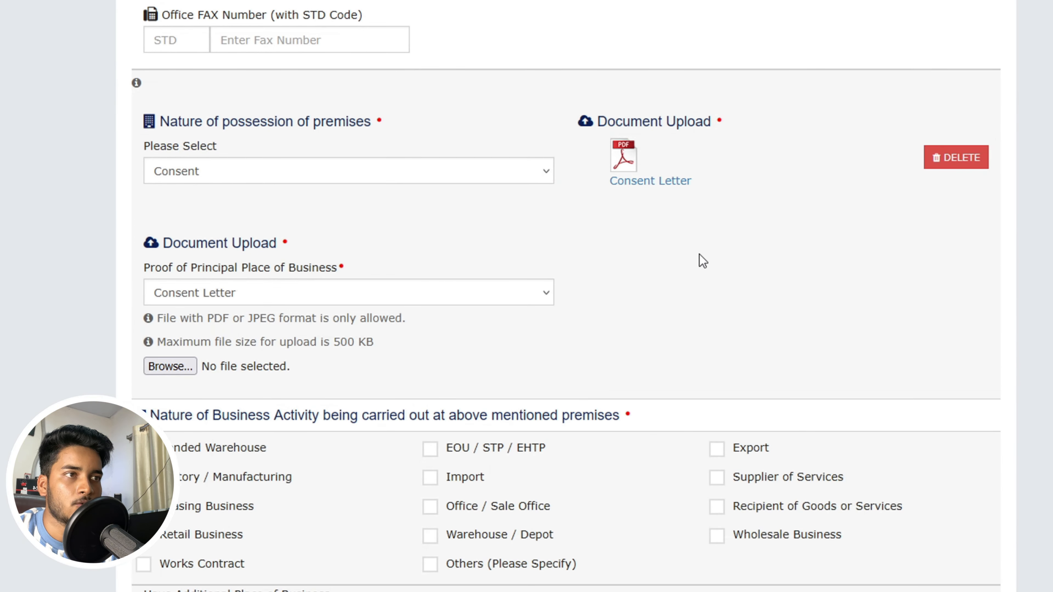
- Select Electricity Bill as the second proof type and upload the bill PDF
click(426, 296)
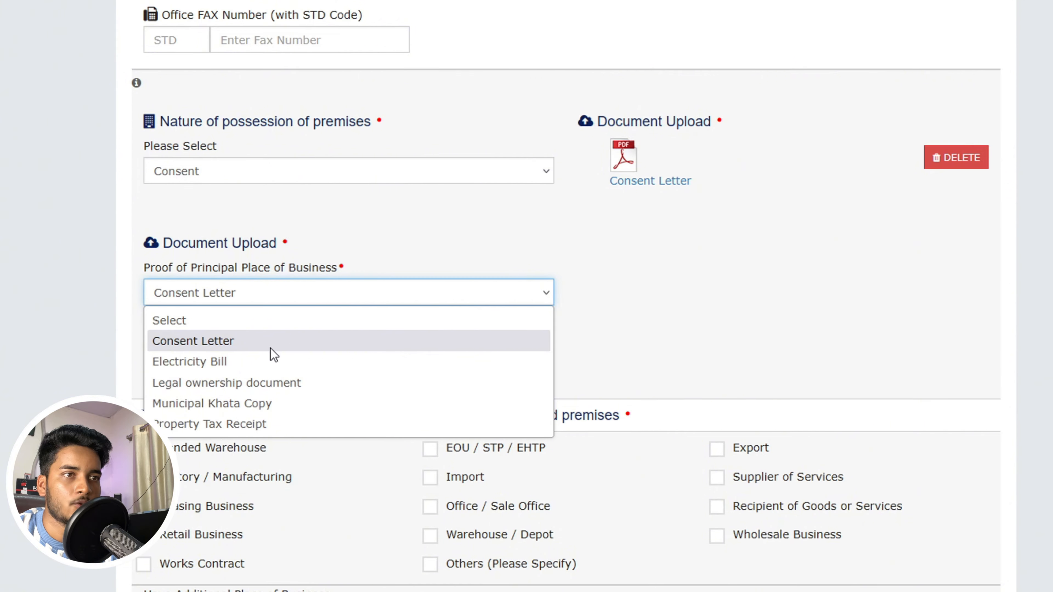
click(266, 361)
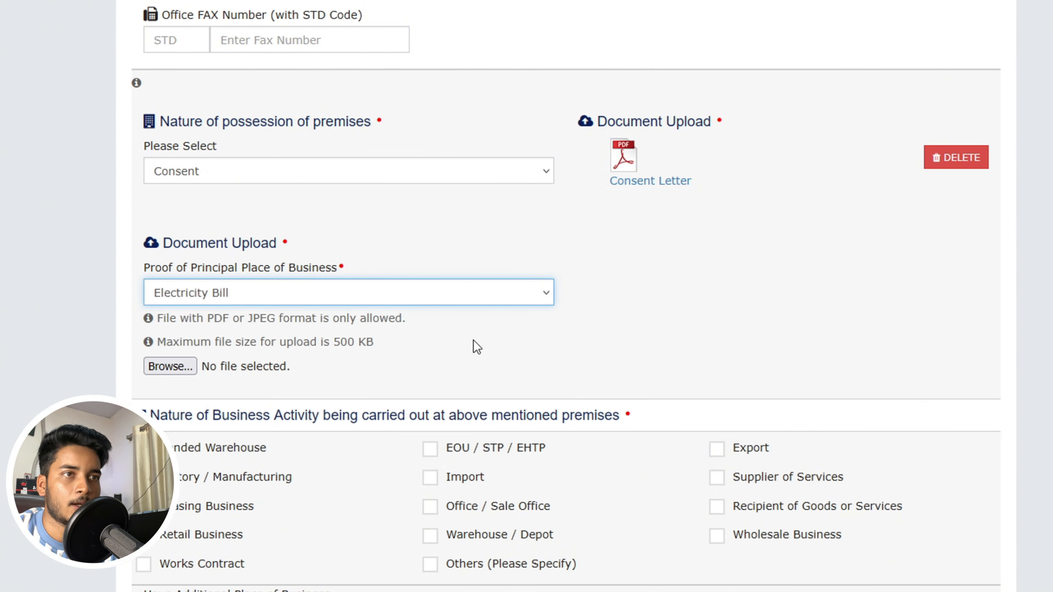
click(441, 296)
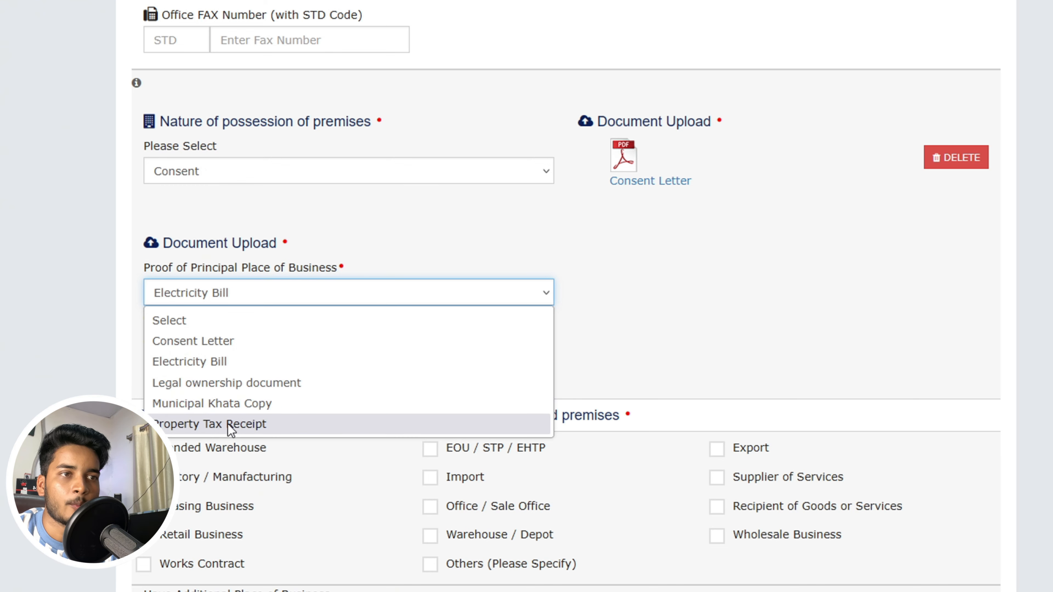
click(228, 362)
click(179, 368)
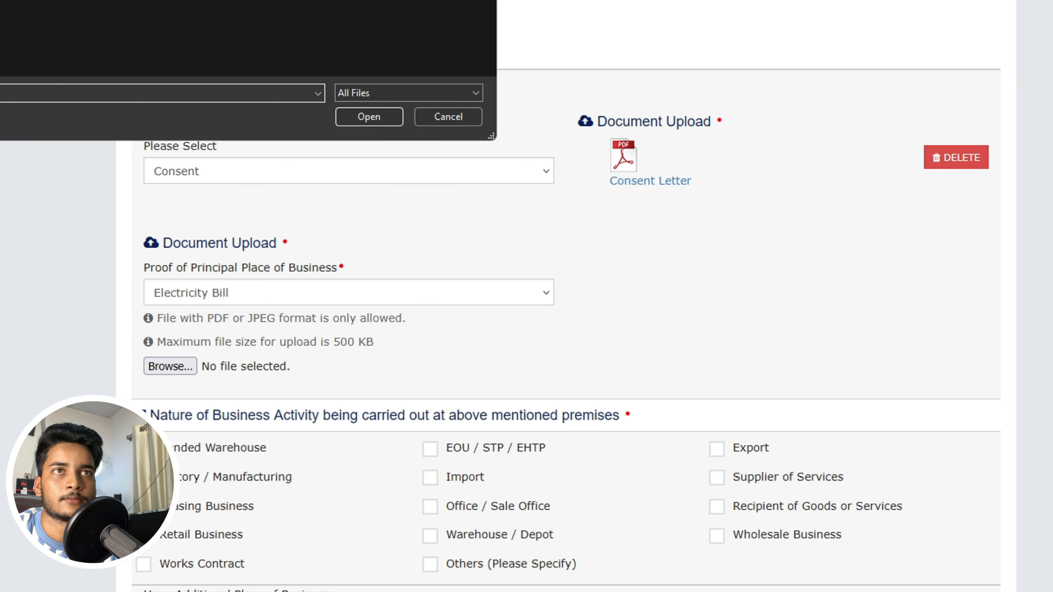
click(392, 117)
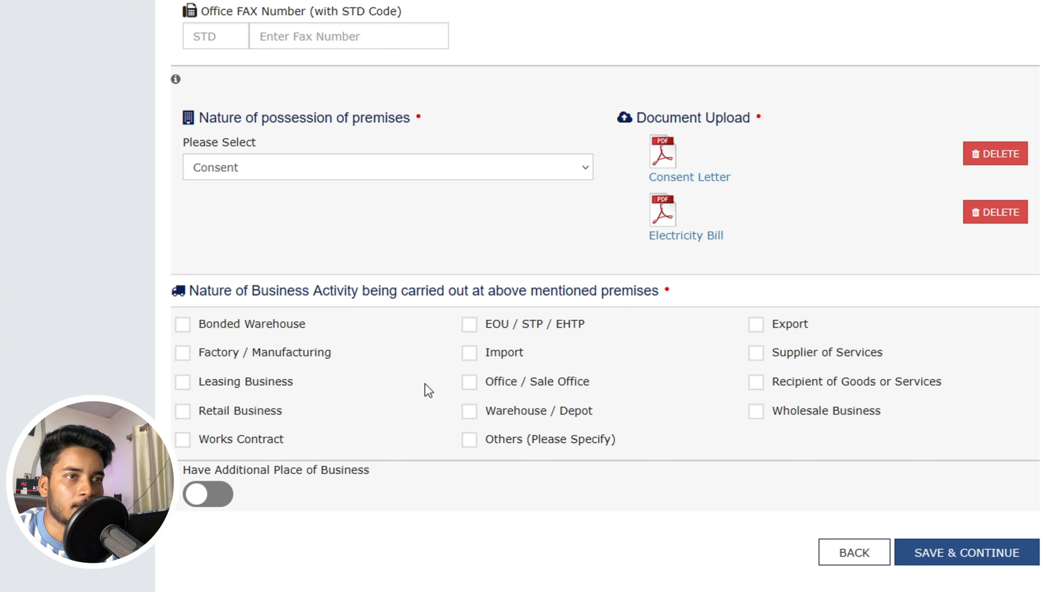
- Tick Retail Business, Warehouse / Depot and Recipient of Goods or Services, then save the principal place of business
click(185, 412)
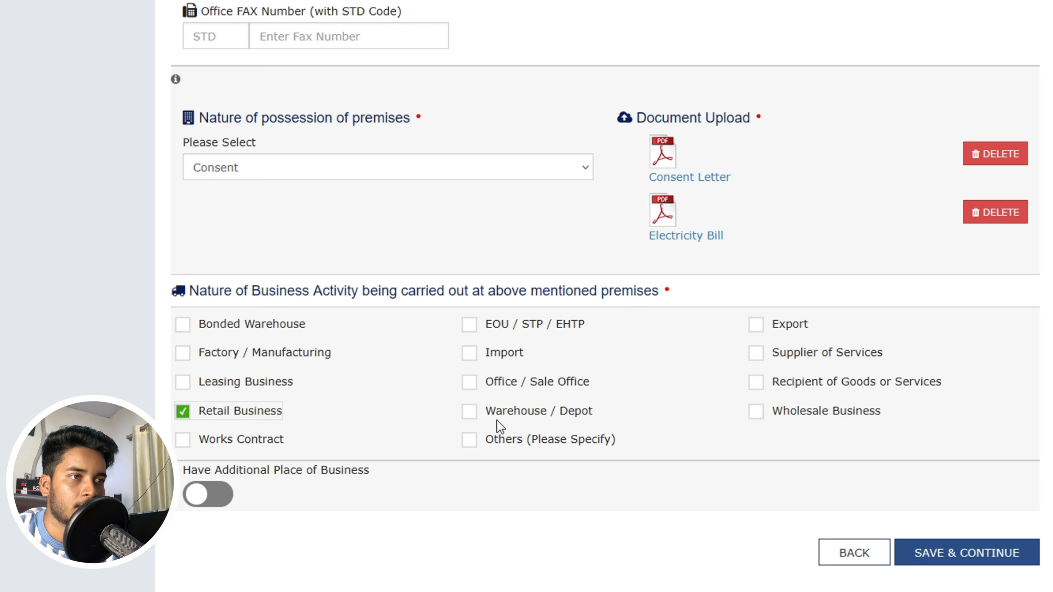
click(469, 411)
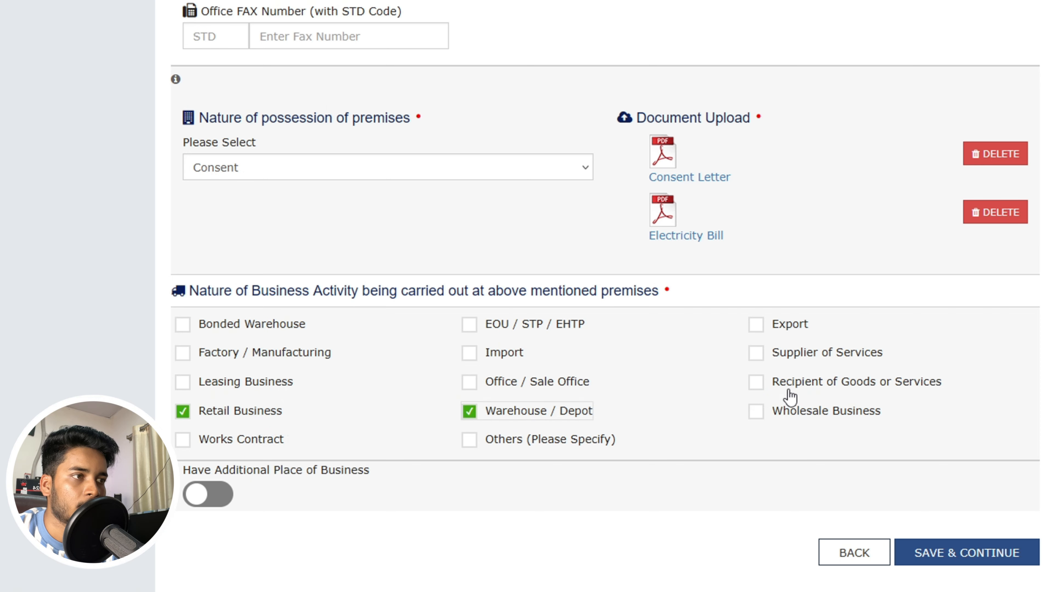
click(755, 383)
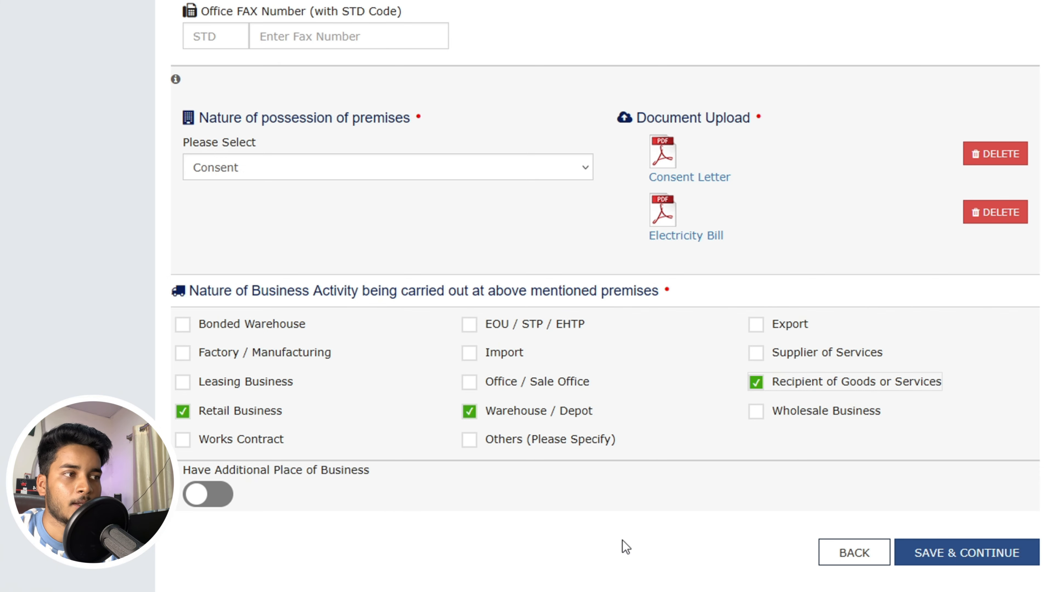
click(956, 556)
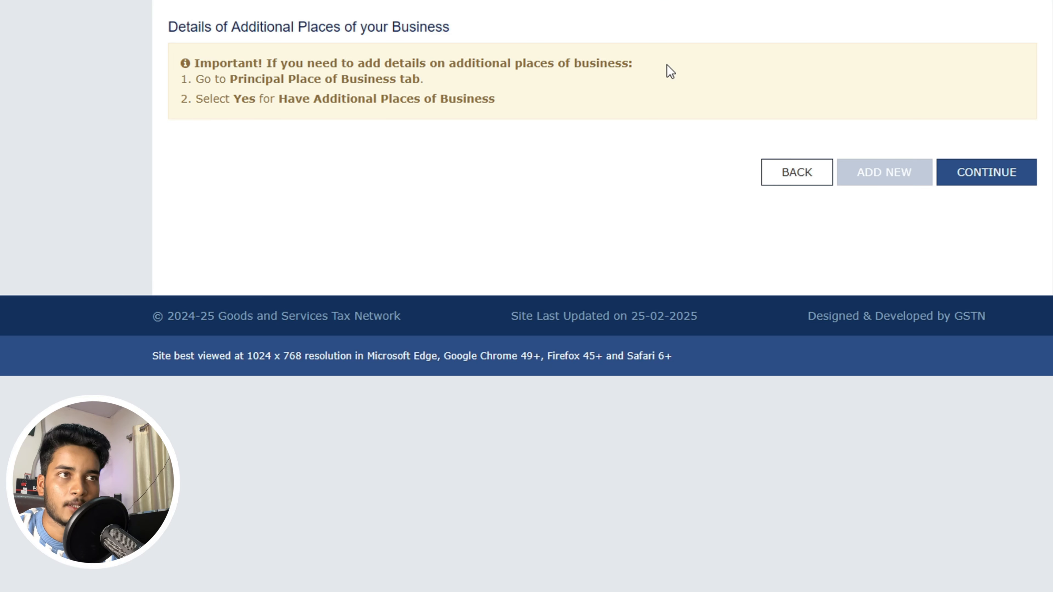
- Continue past Additional Places of Business without adding any
click(736, 1)
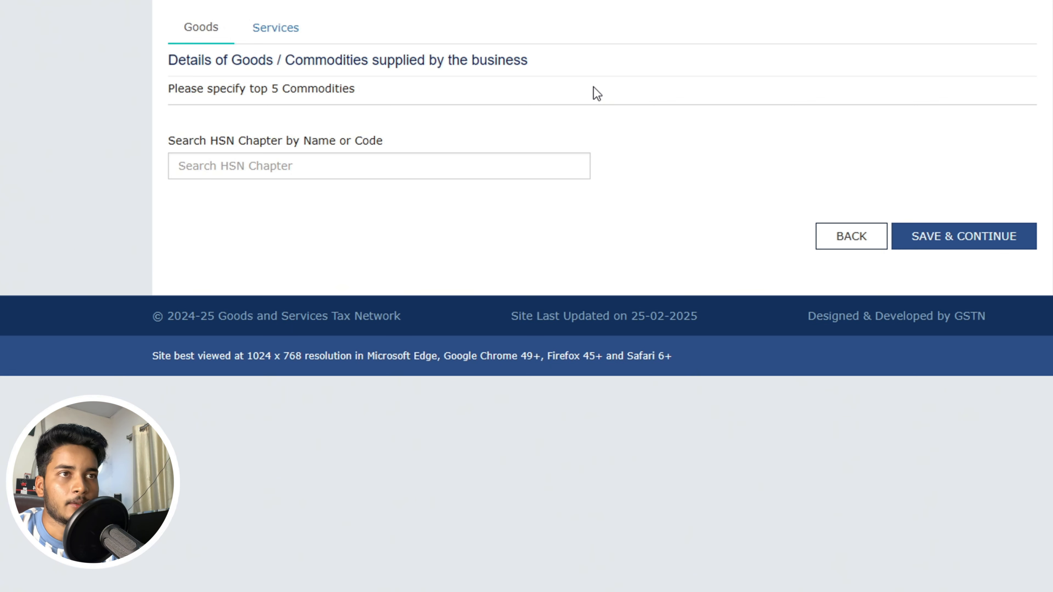
- Start a Search HSN Chapter lookup for the goods supplied
click(316, 166)
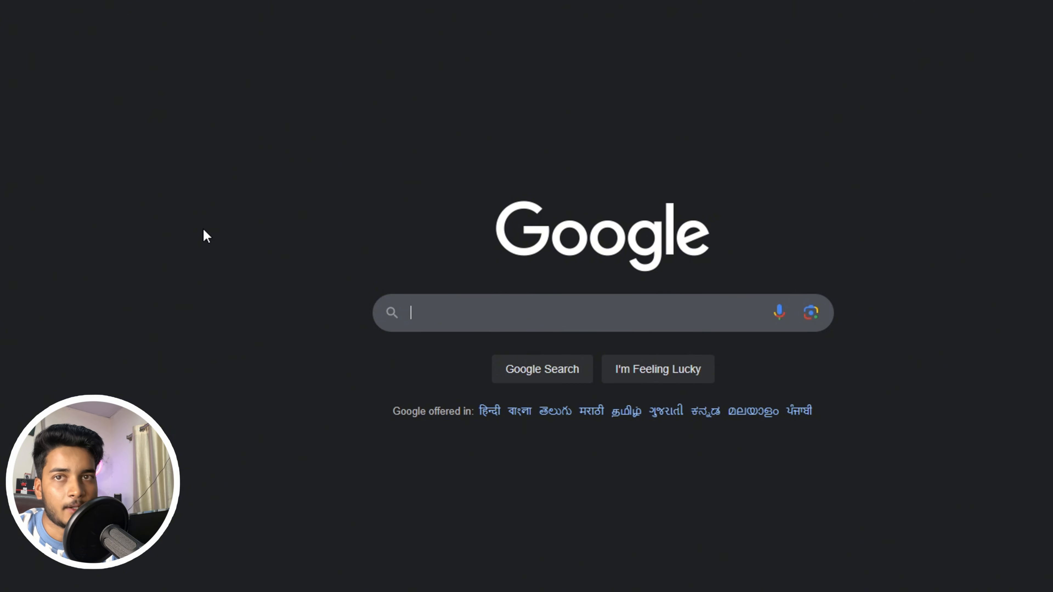
- Search Google for 'jeans hsn code' and pick out the code 62034200
click(488, 314)
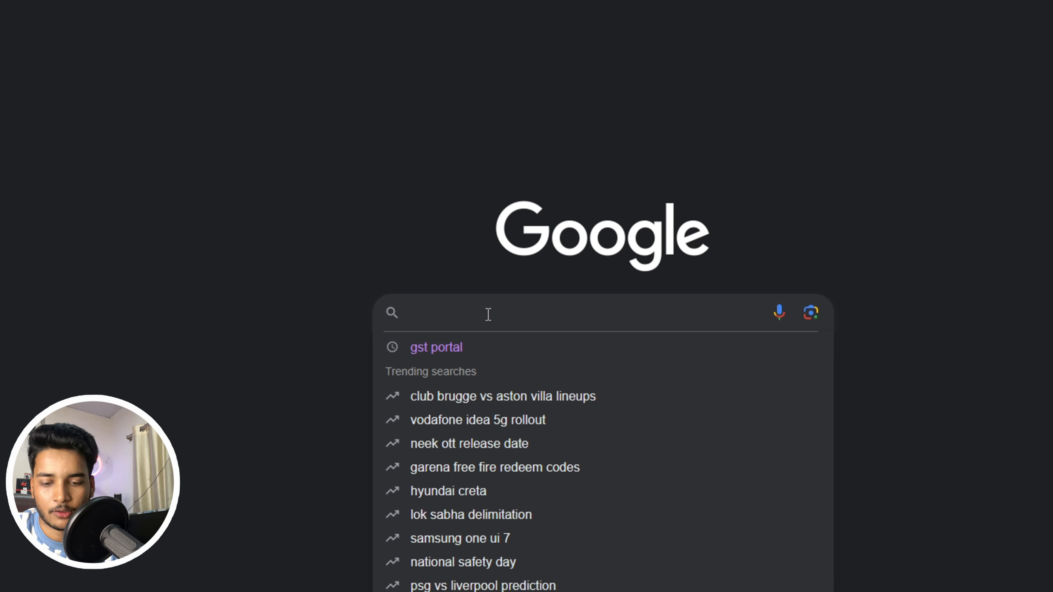
text(JEANS)
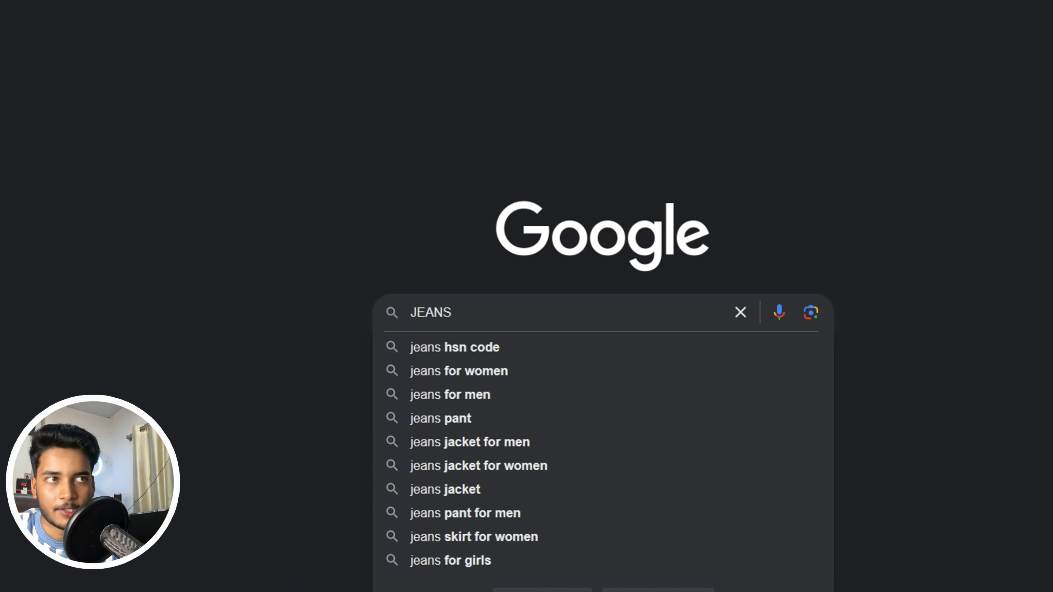
click(450, 348)
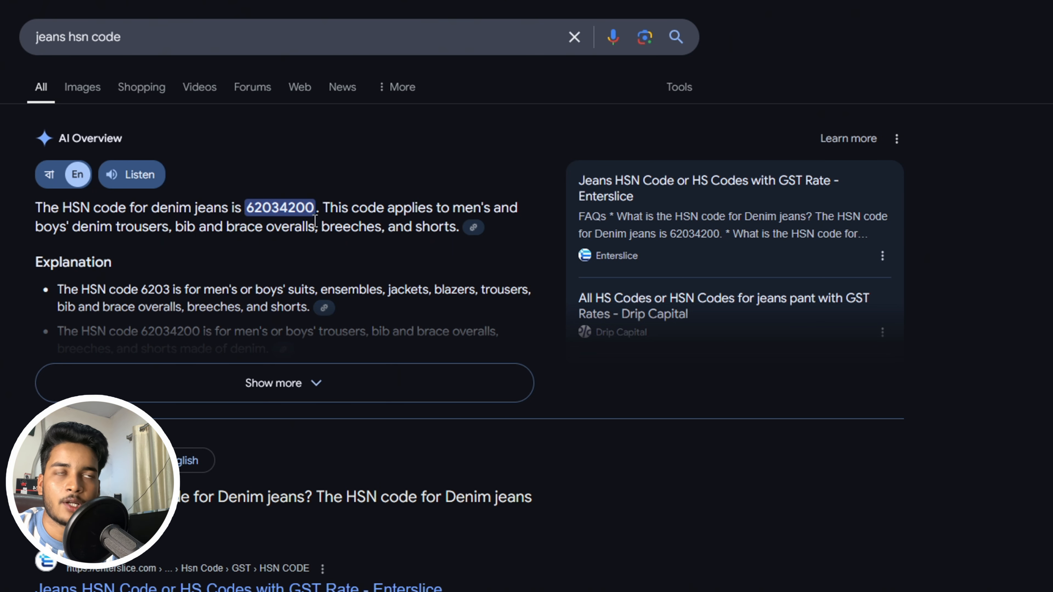
double_click(294, 208)
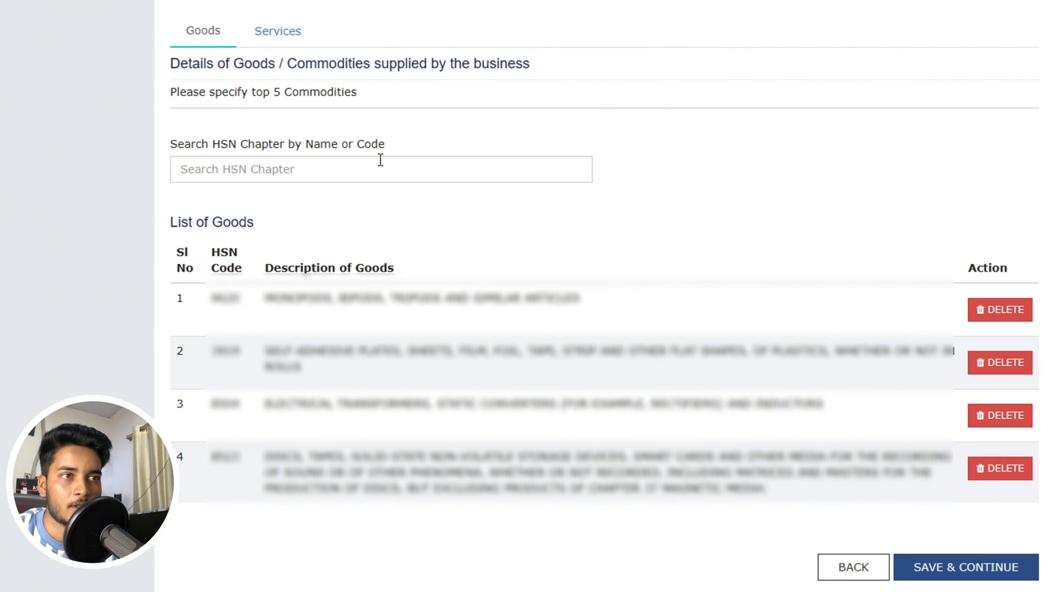
- Review the Services tab, return to Goods, and save the four listed goods
click(291, 37)
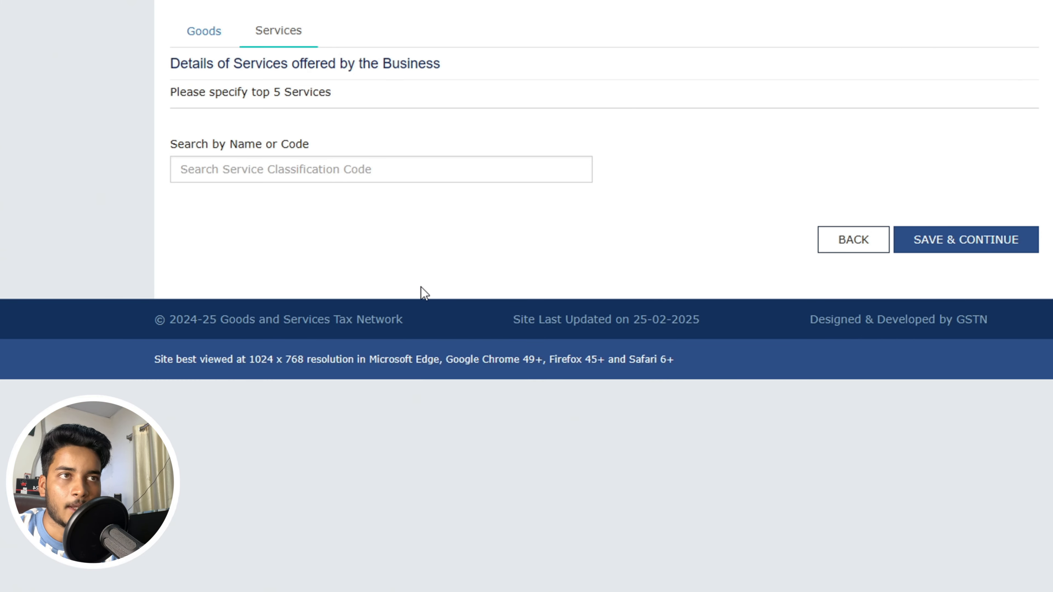
click(236, 42)
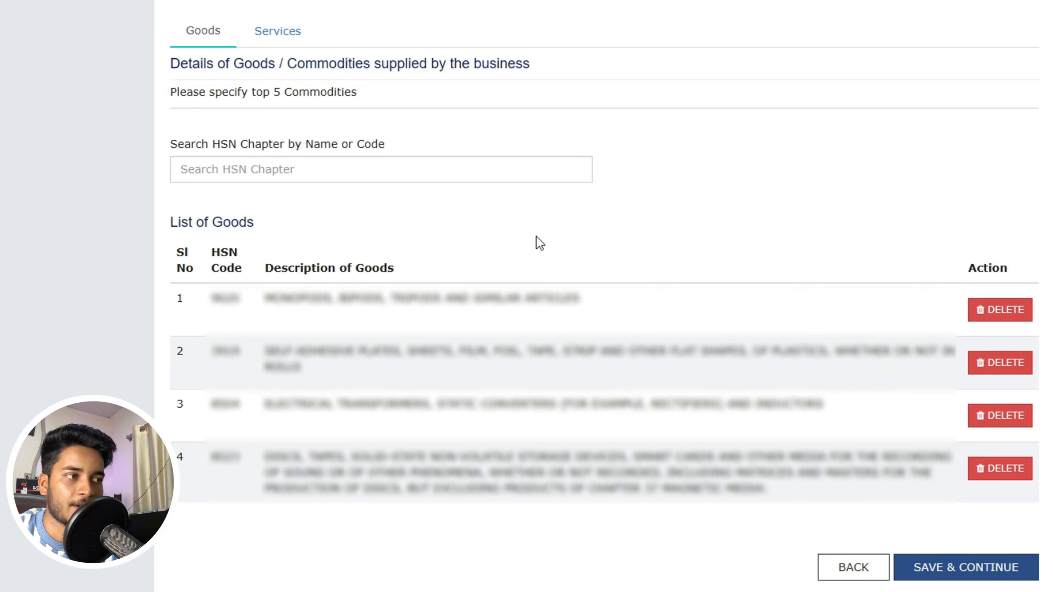
click(933, 565)
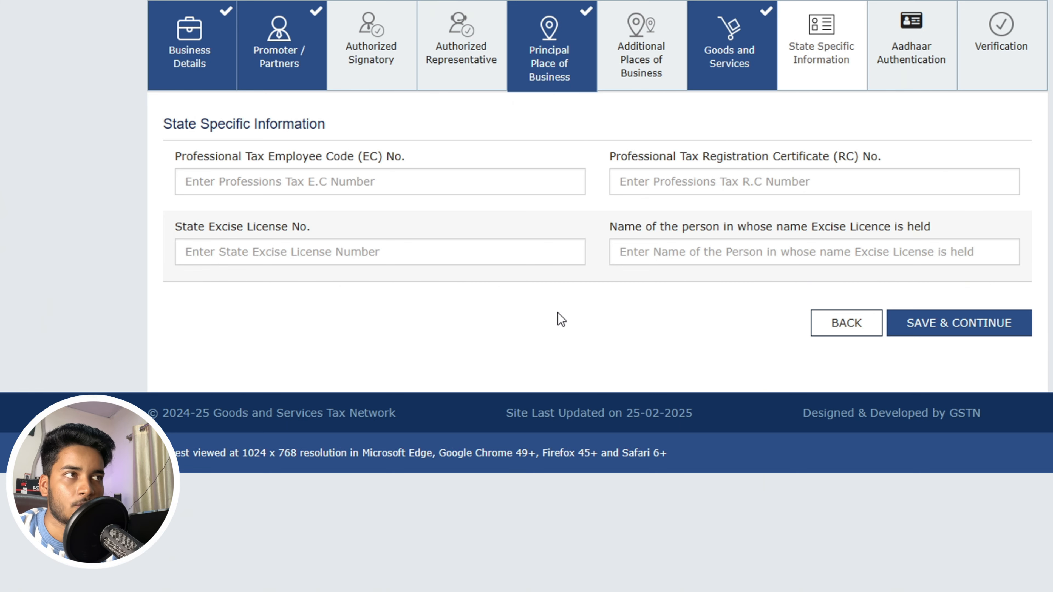
- Save State Specific Information, select the promoter for Aadhaar authentication, and save that choice
click(924, 327)
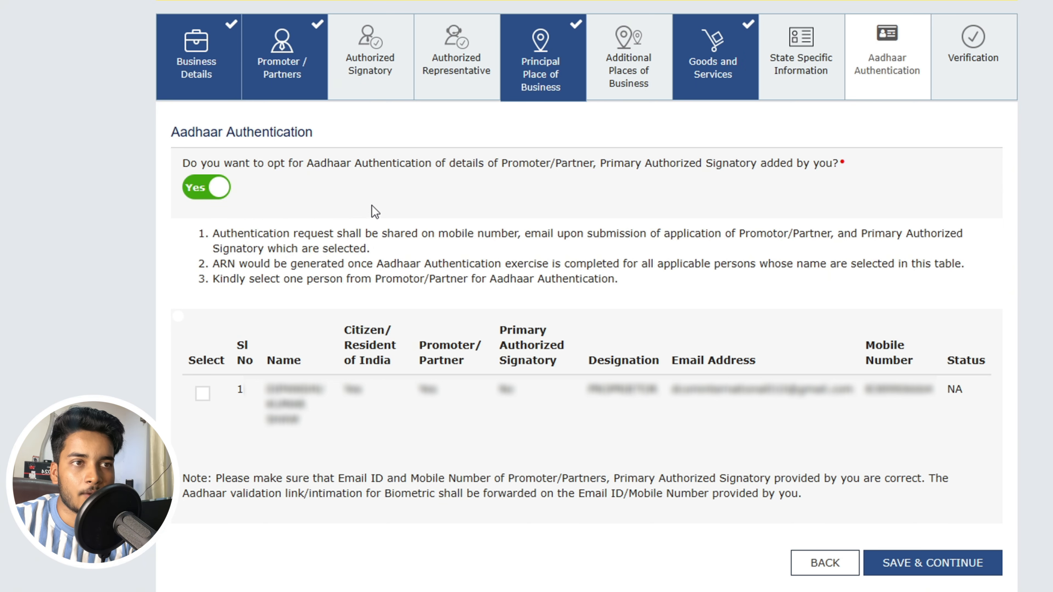
click(203, 393)
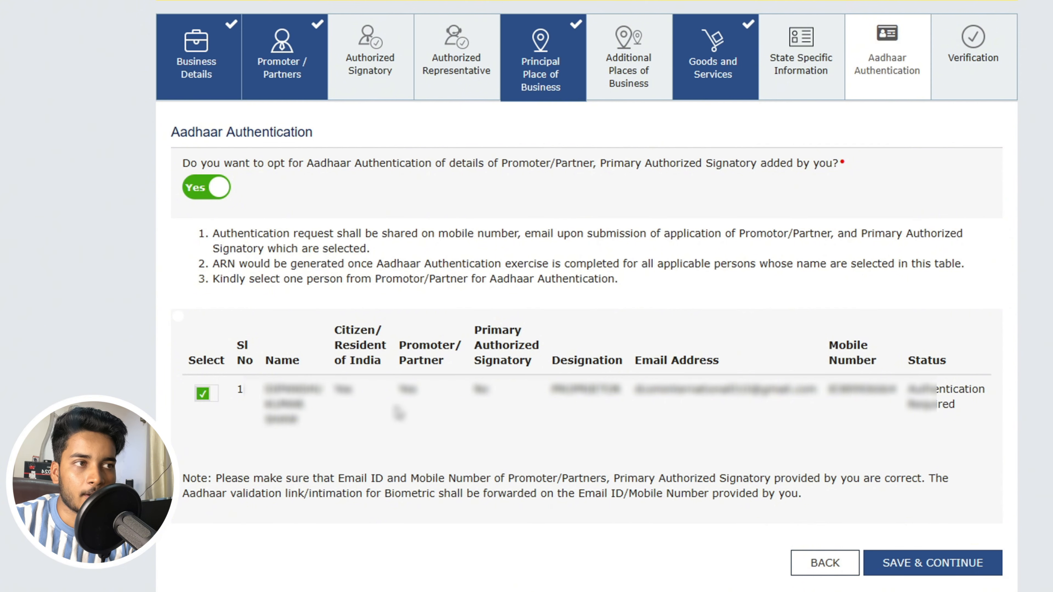
click(956, 573)
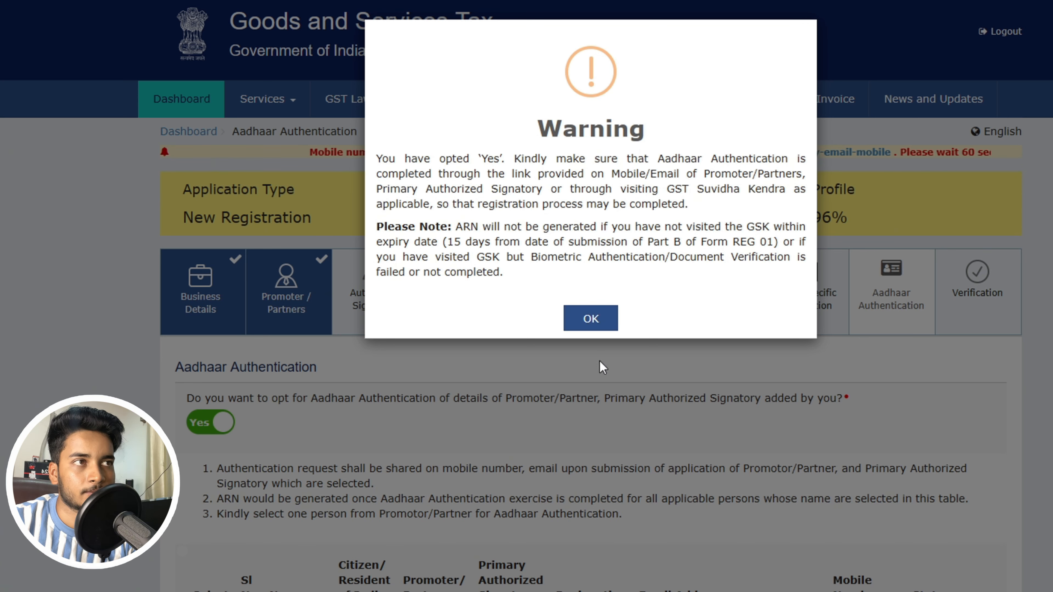
- Acknowledge the Aadhaar authentication warning and scroll the registration form
click(591, 320)
scroll(591, 323, down, 5)
- Mark the person as Primary Authorized Signatory and save the signatory details
click(384, 64)
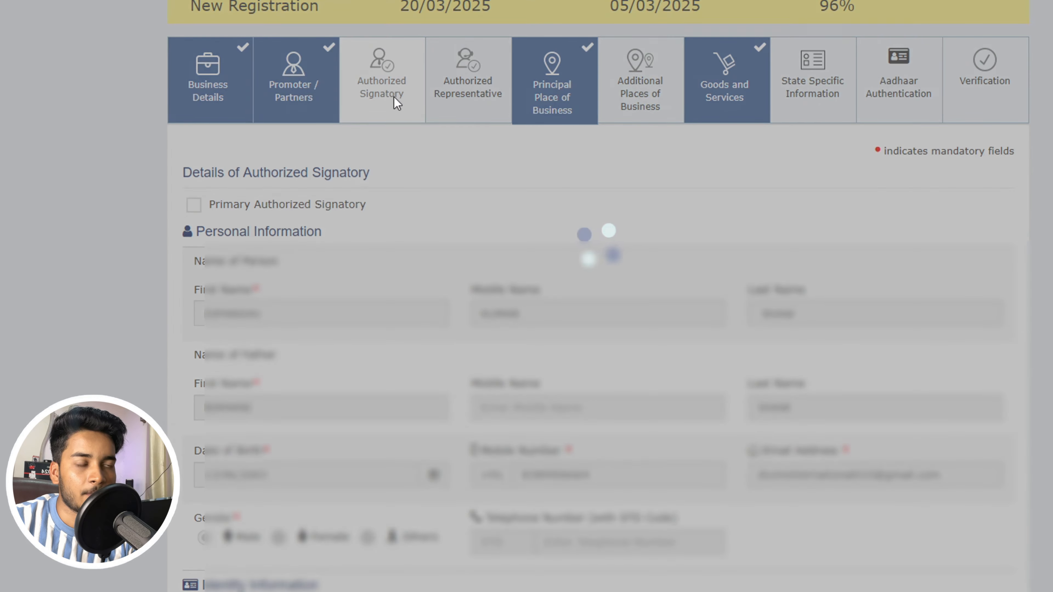
click(195, 206)
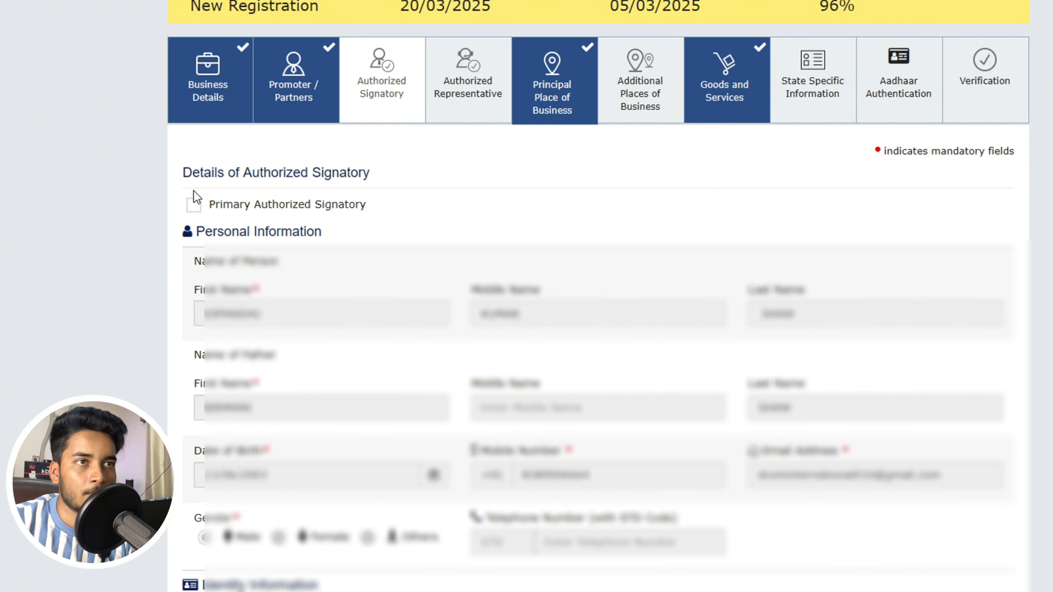
click(194, 203)
scroll(456, 211, down, 10)
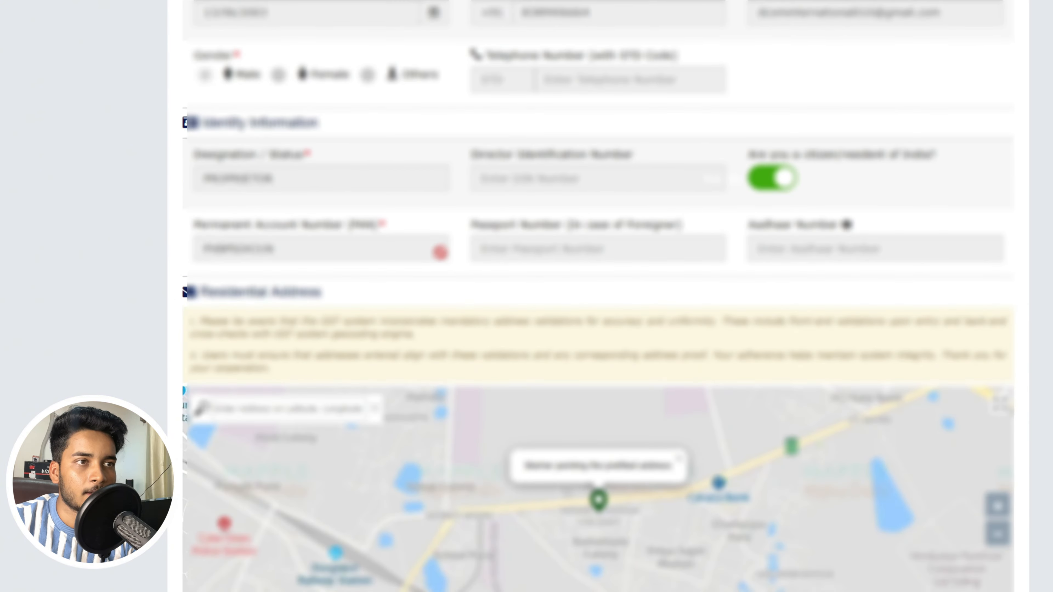
scroll(585, 401, down, 15)
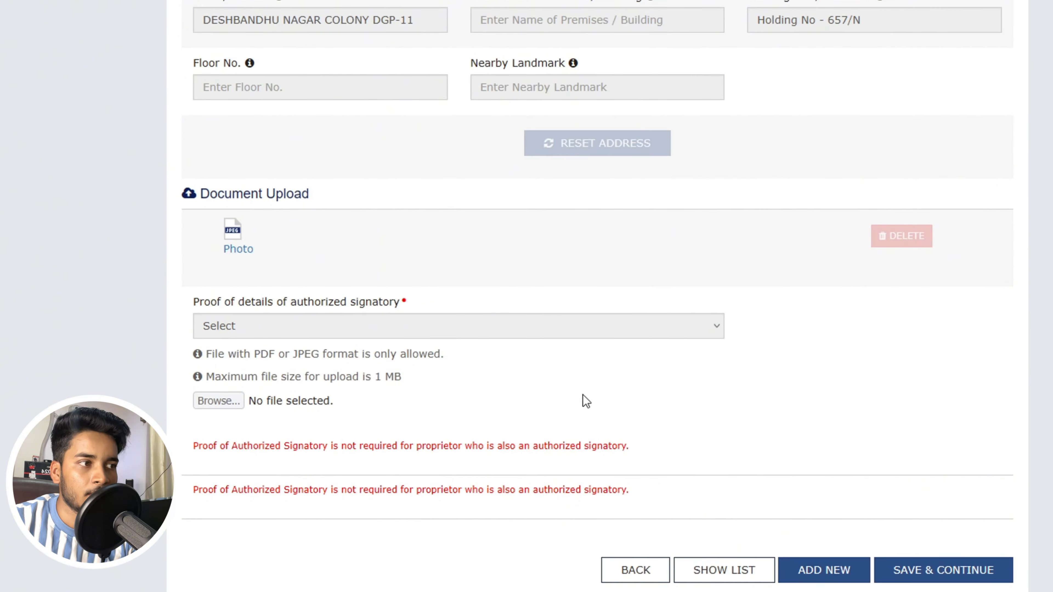
click(943, 569)
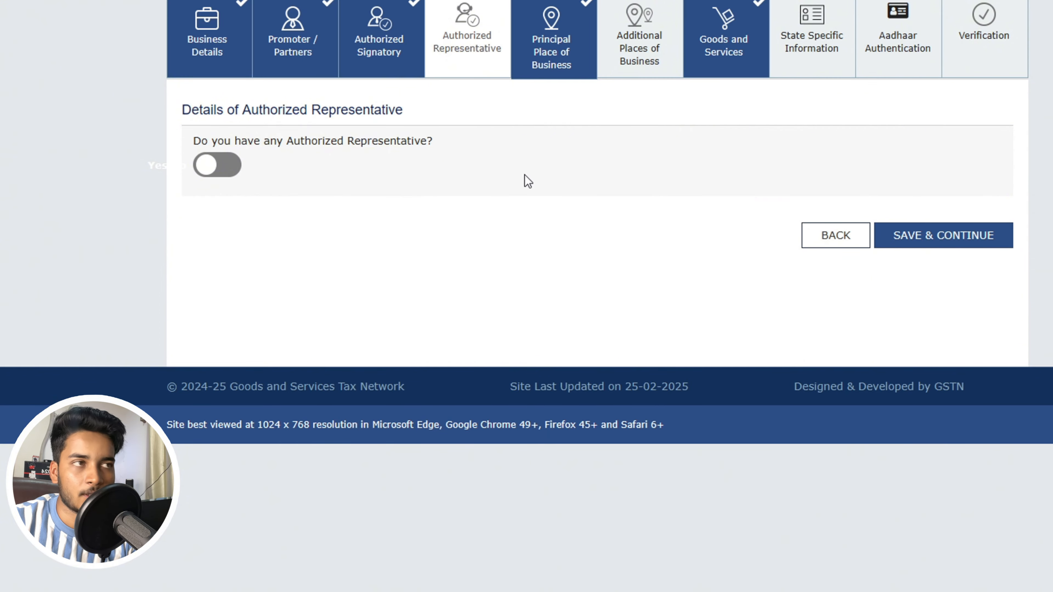
- Save Authorized Representative, Principal Place of Business and Aadhaar Authentication, accepting the biometric notice
click(932, 243)
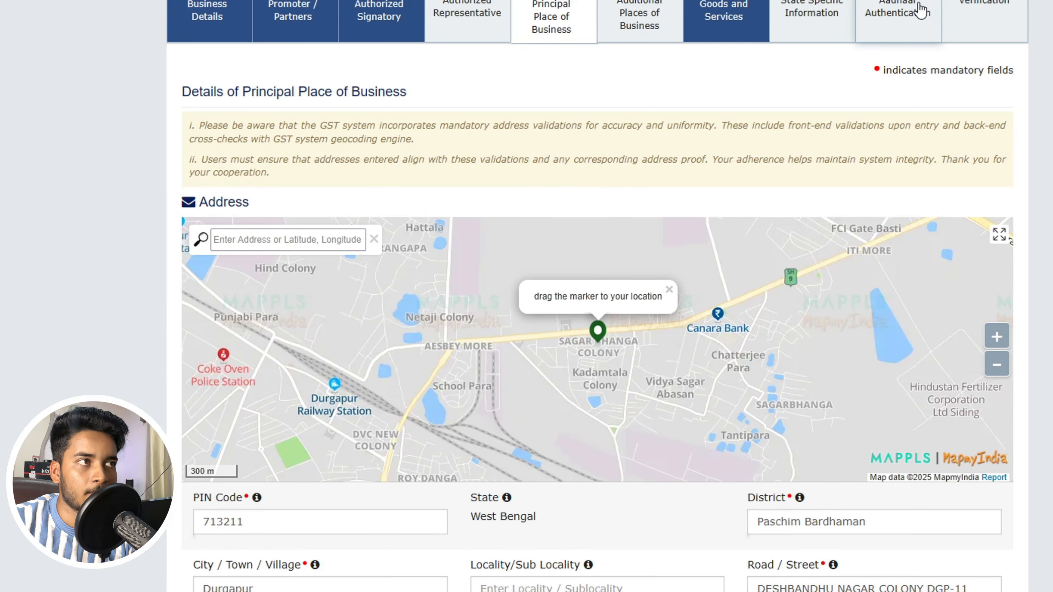
click(920, 9)
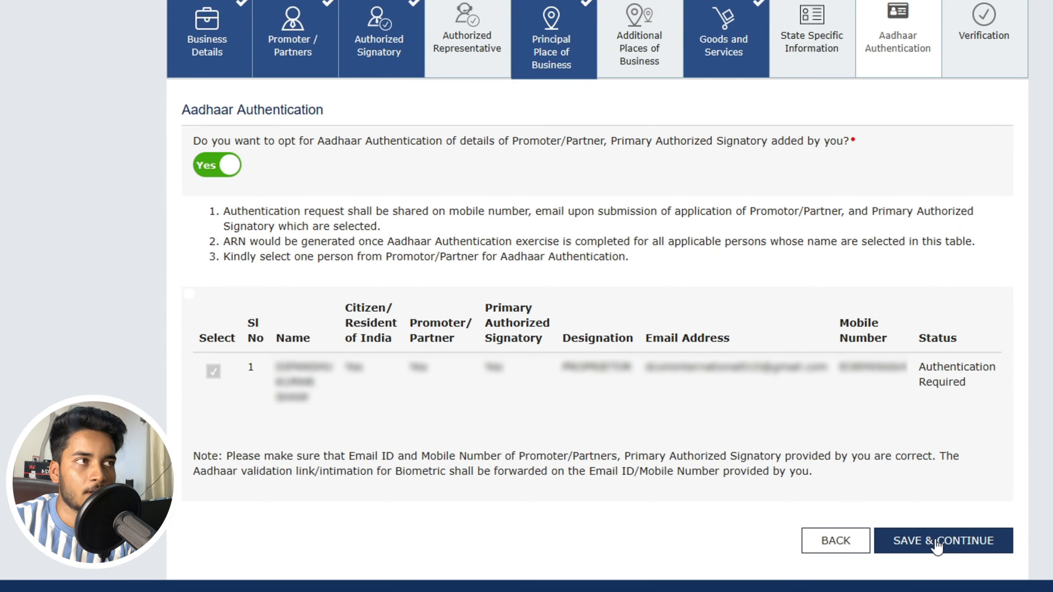
click(940, 549)
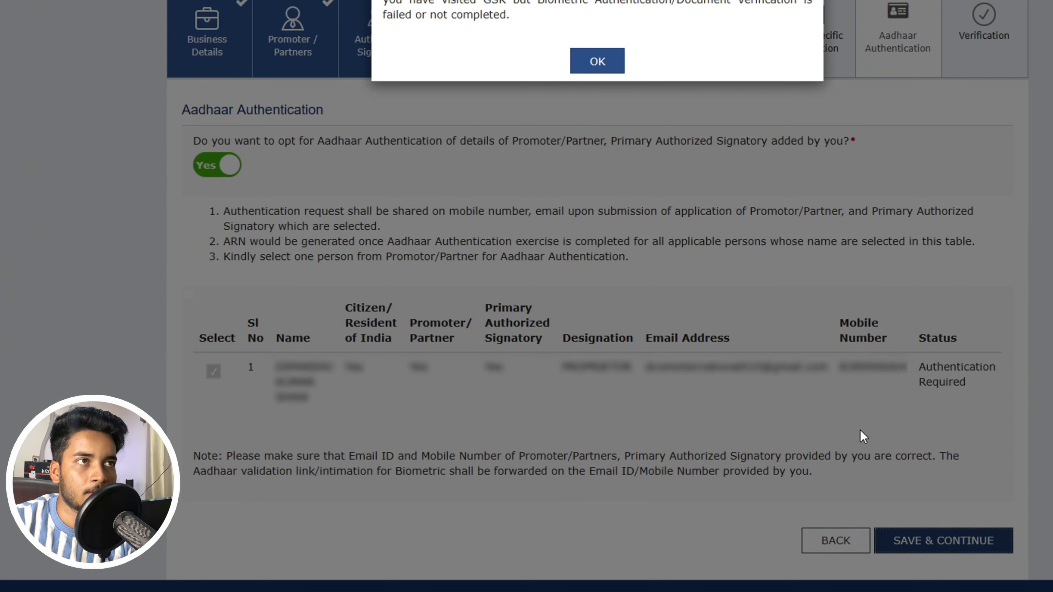
click(599, 62)
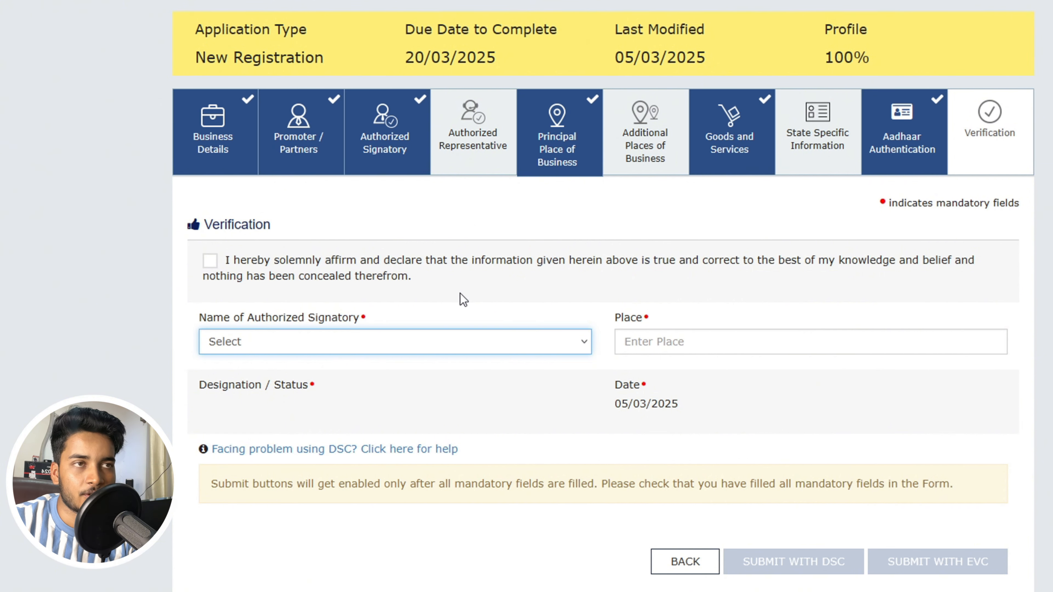
- Tick the verification declaration, choose the authorized signatory, and enter DURGAPUR as the place
click(518, 255)
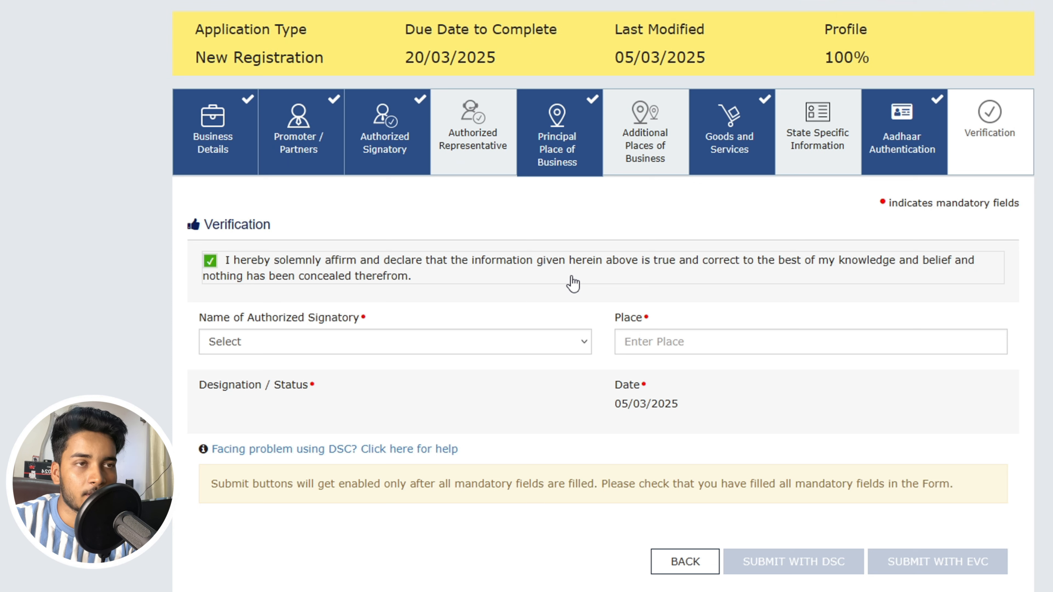
click(445, 344)
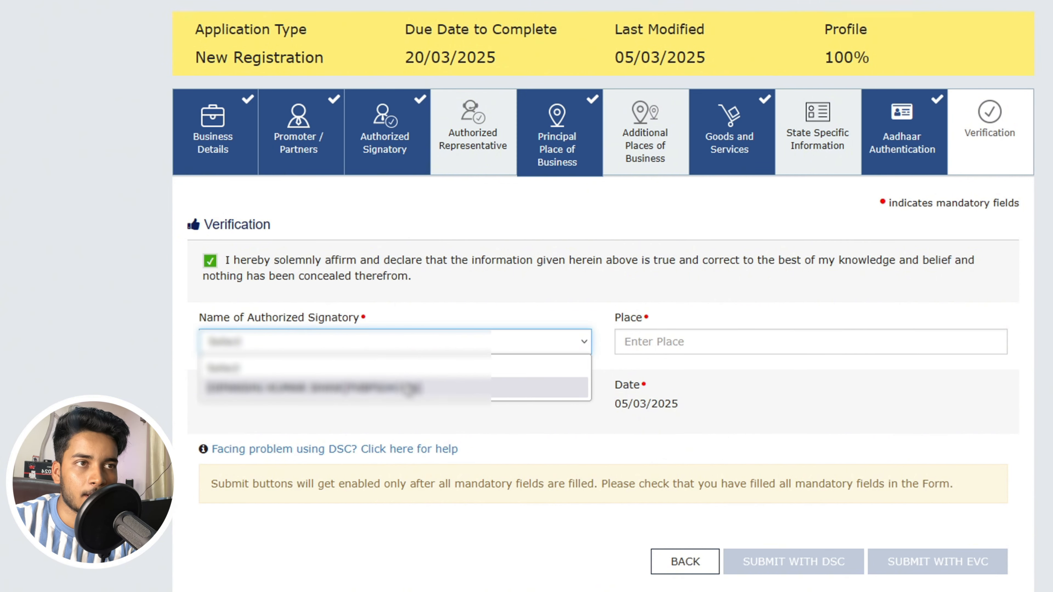
click(410, 381)
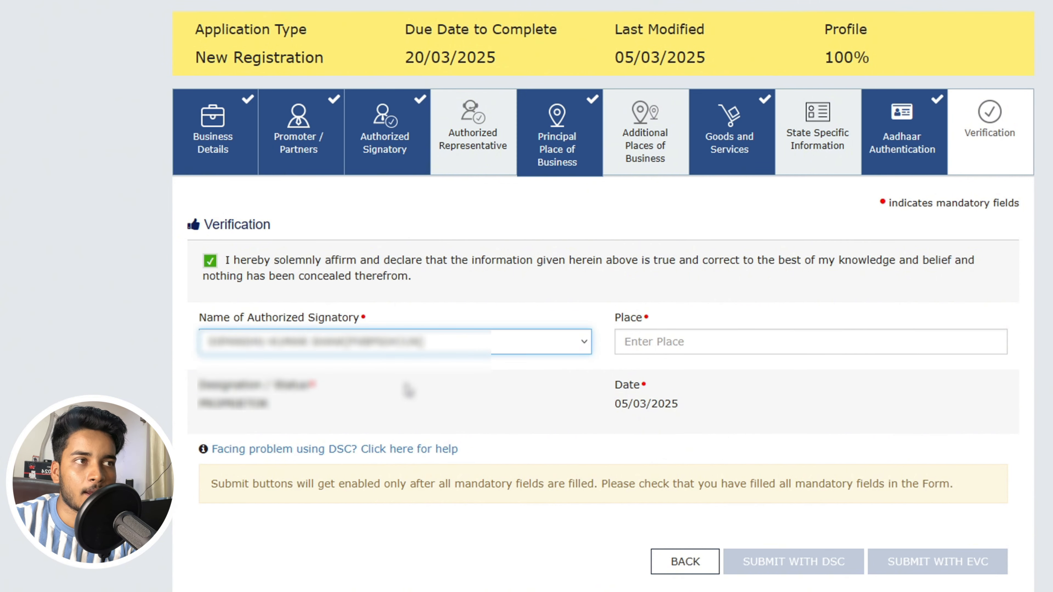
click(680, 342)
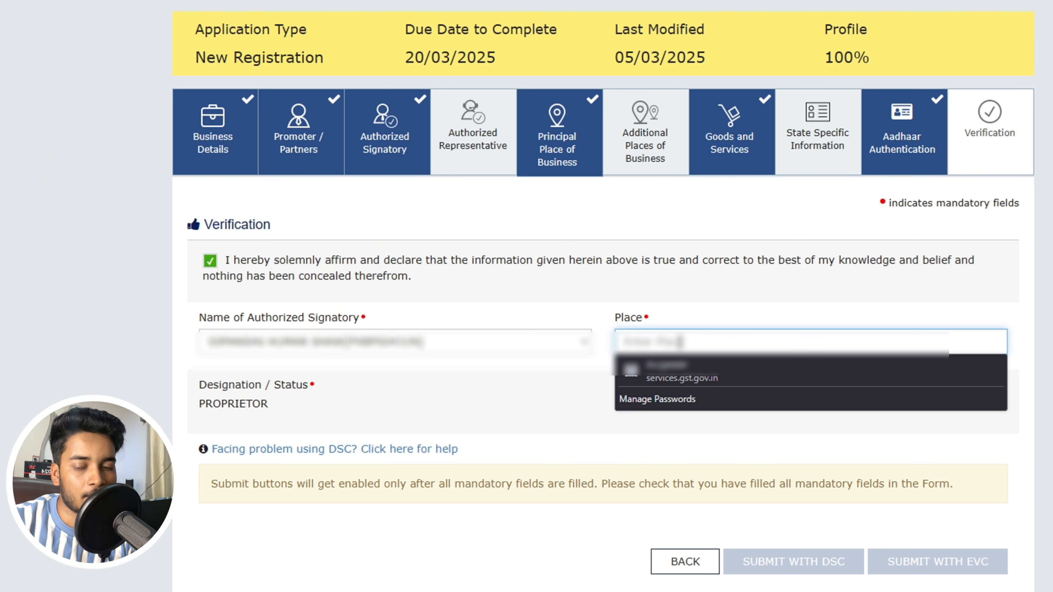
text(DUR)
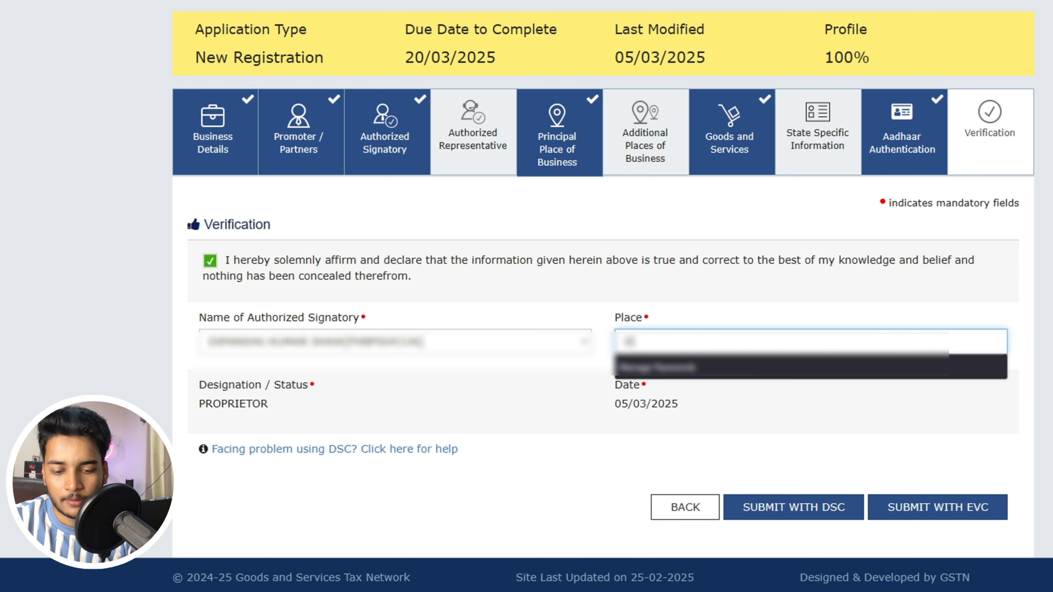
text(GAP)
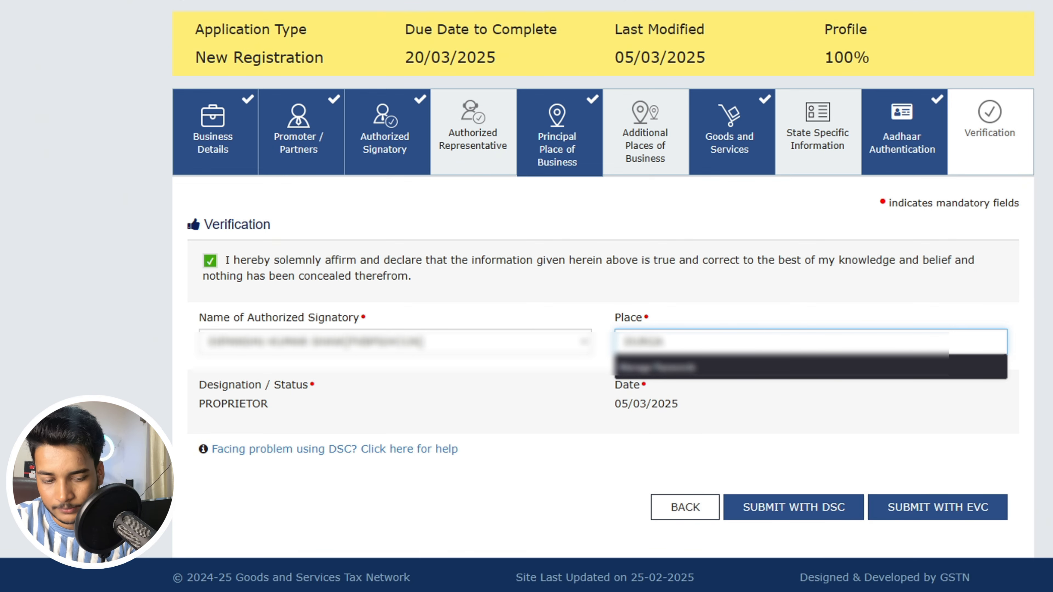
text(UR)
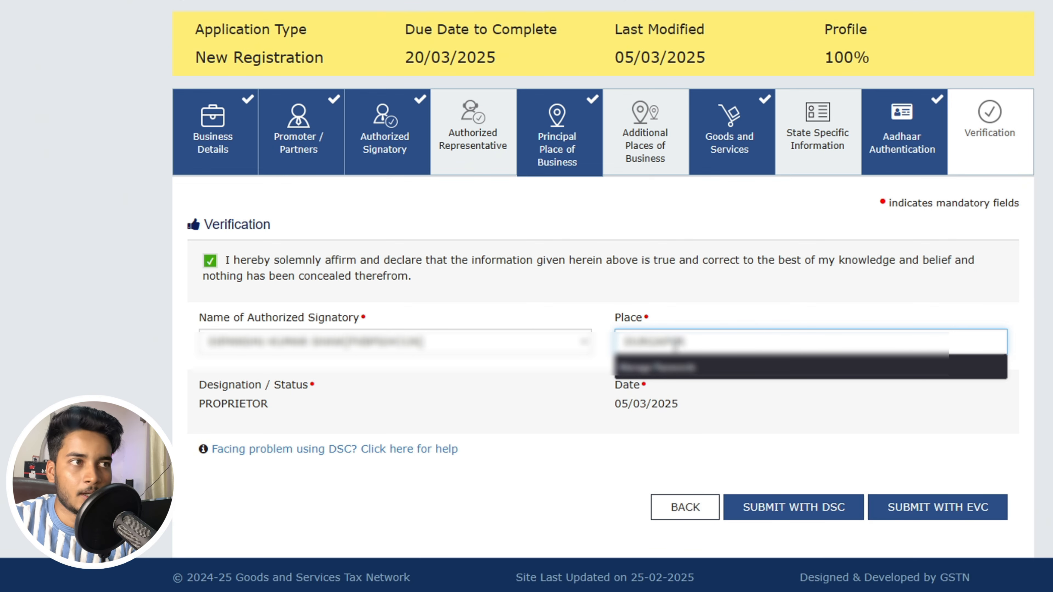
click(506, 376)
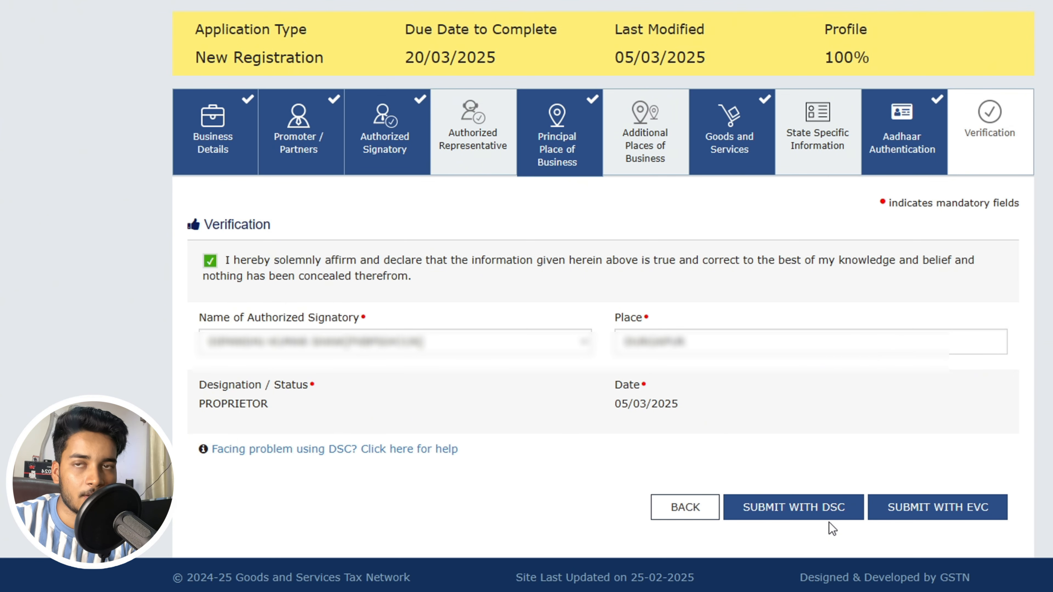
- Submit with EVC, enter the one-time password received, and validate it
click(953, 515)
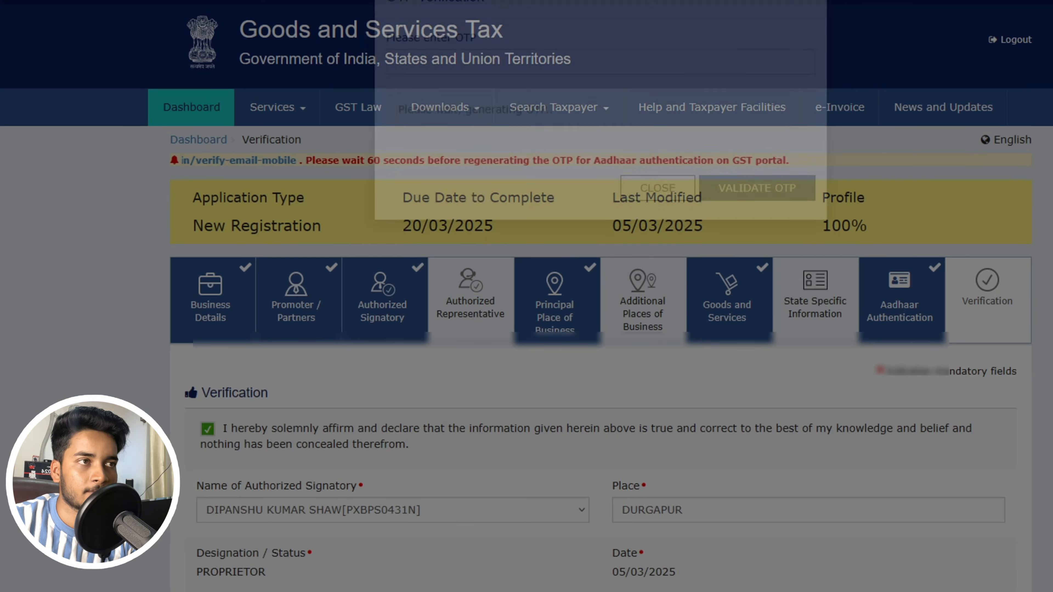
click(426, 107)
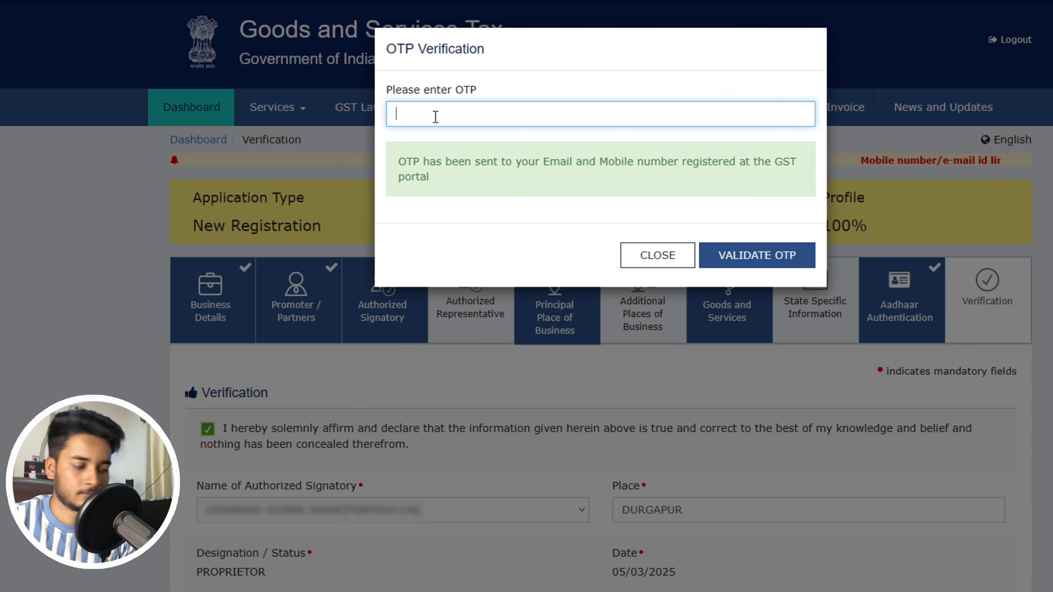
text(••••••)
click(748, 256)
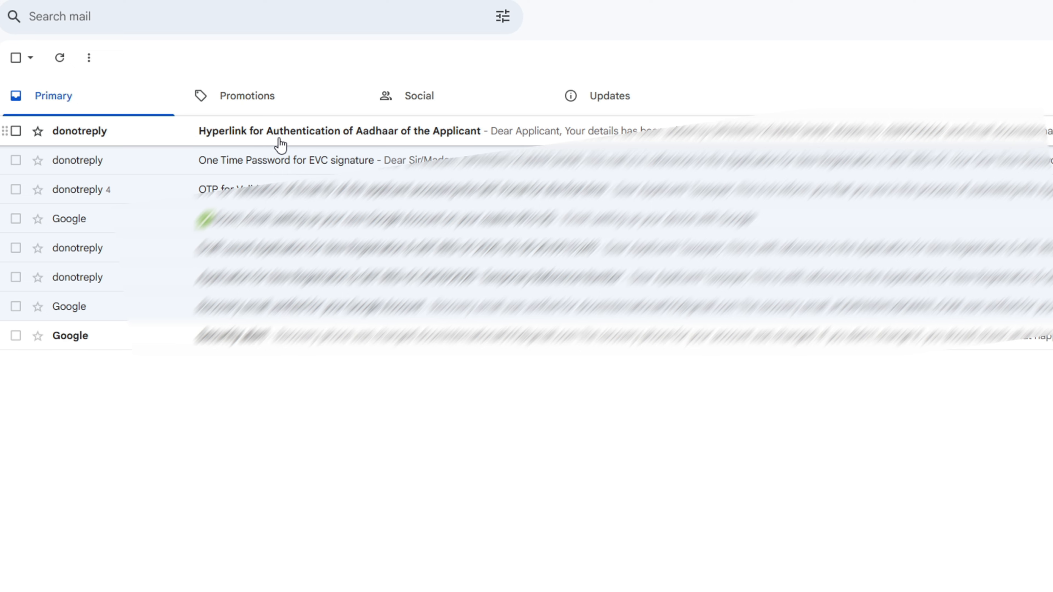
- Open the 'Hyperlink for Authentication of Aadhaar of the Applicant' email and follow its e-KYC link
click(352, 133)
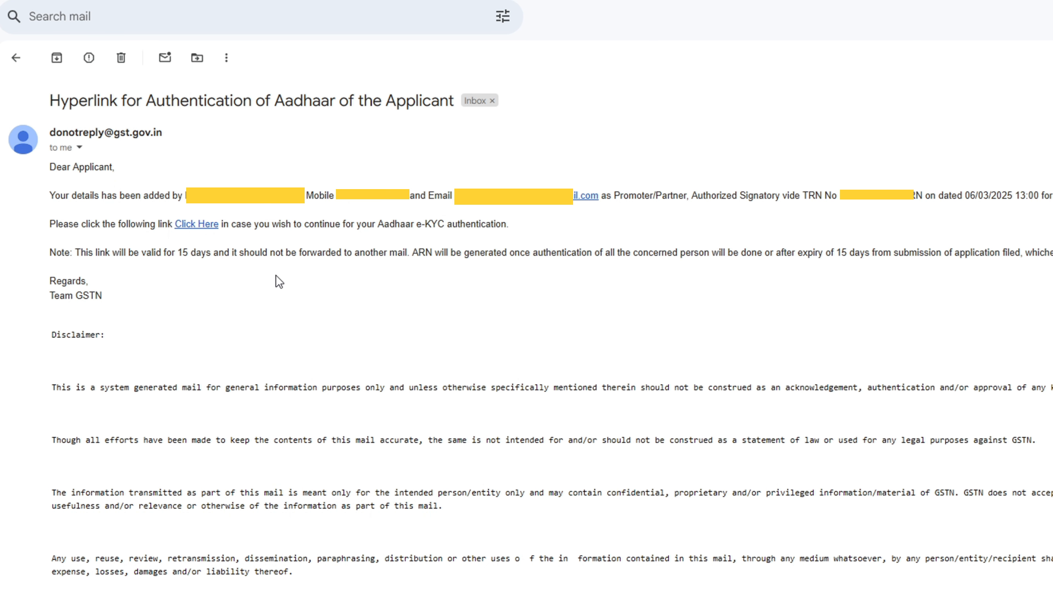
click(200, 224)
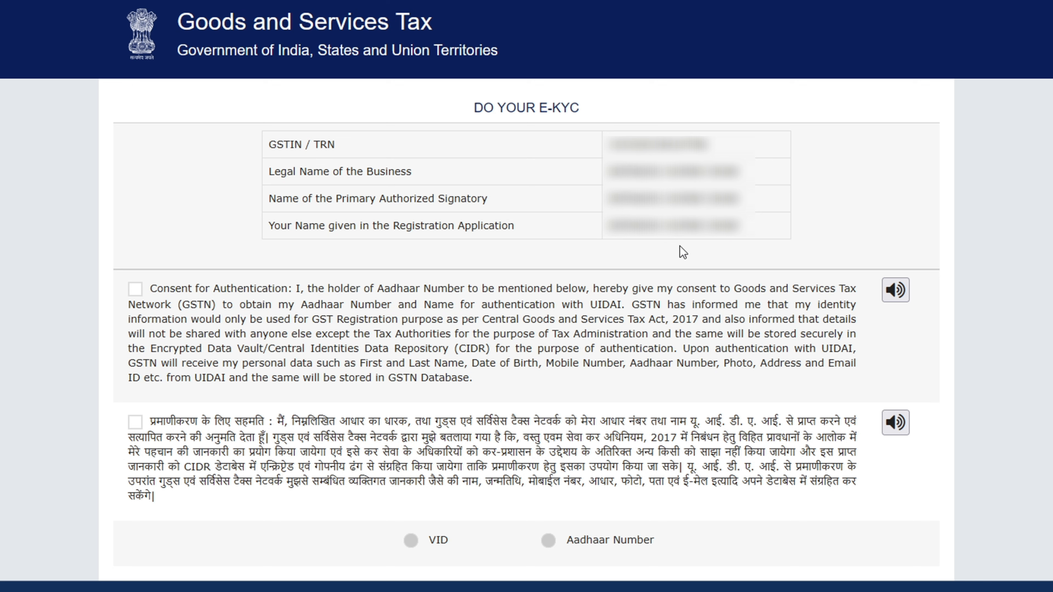
- Give English consent, choose Aadhaar Number, enter the applicant's Aadhaar number and request its OTP
click(135, 290)
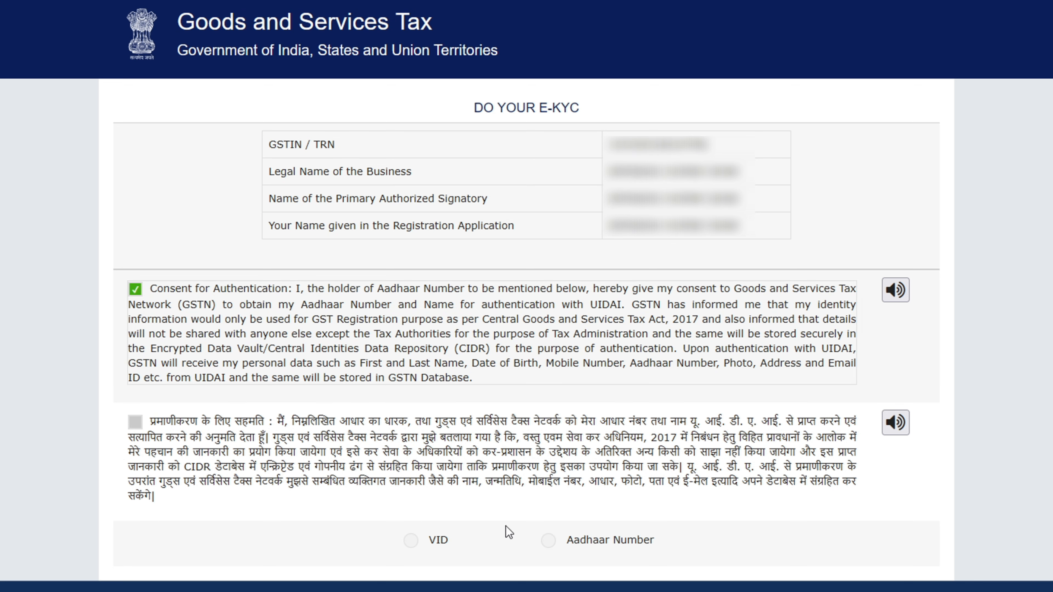
click(549, 540)
scroll(548, 540, down, 6)
click(511, 333)
text(••••••••••••)
click(763, 336)
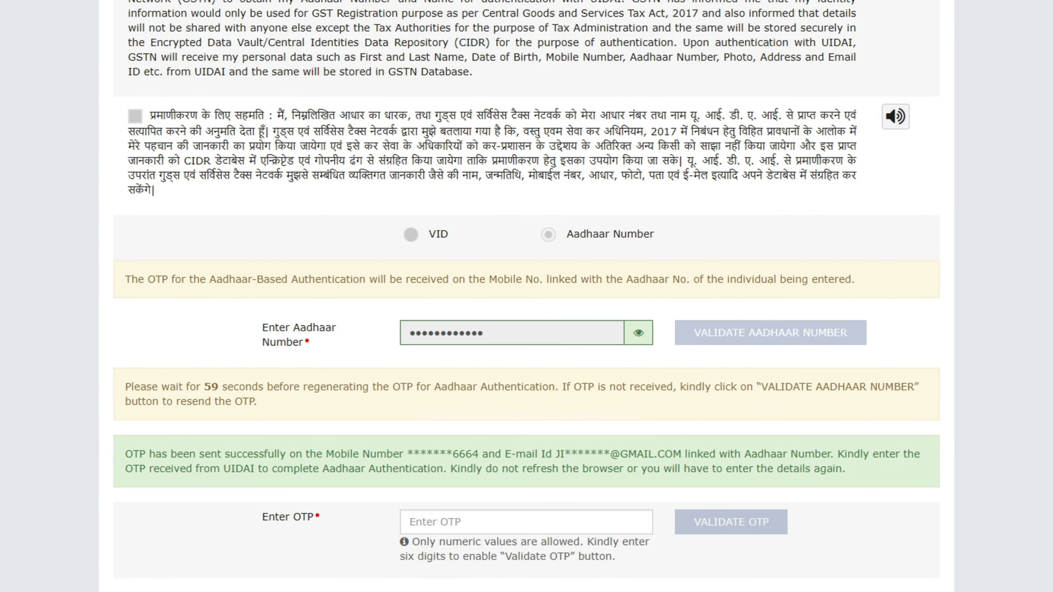
- Enter the Aadhaar OTP and validate it to complete e-KYC authentication
scroll(413, 212, down, 1)
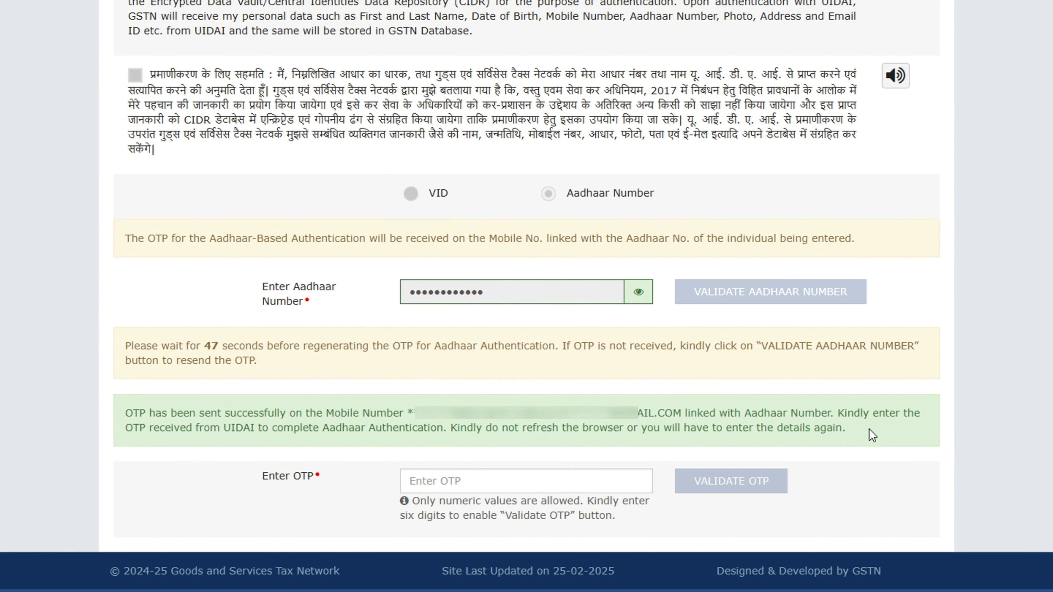
click(490, 481)
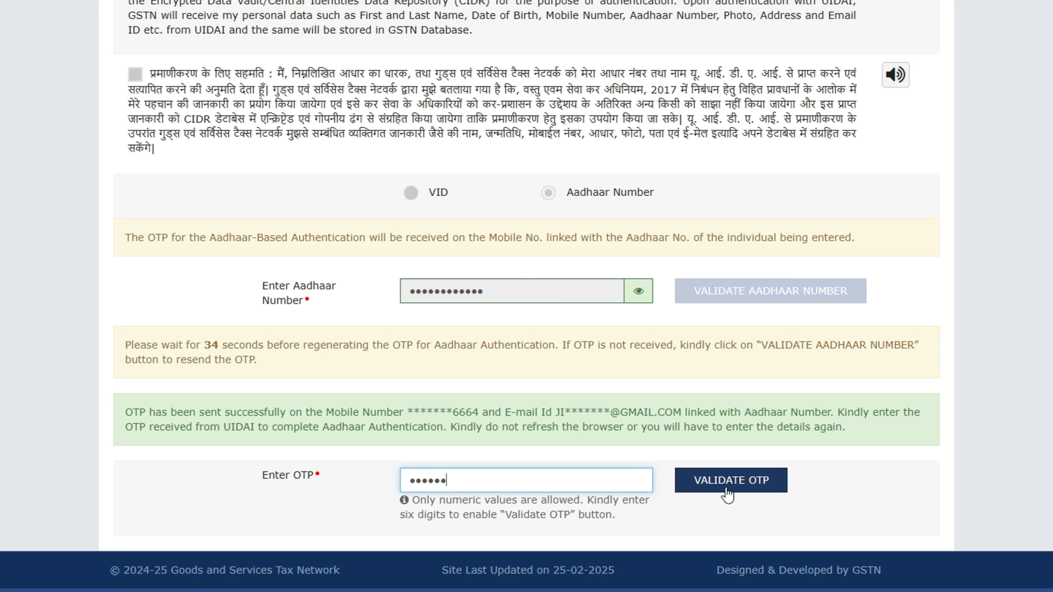
click(750, 484)
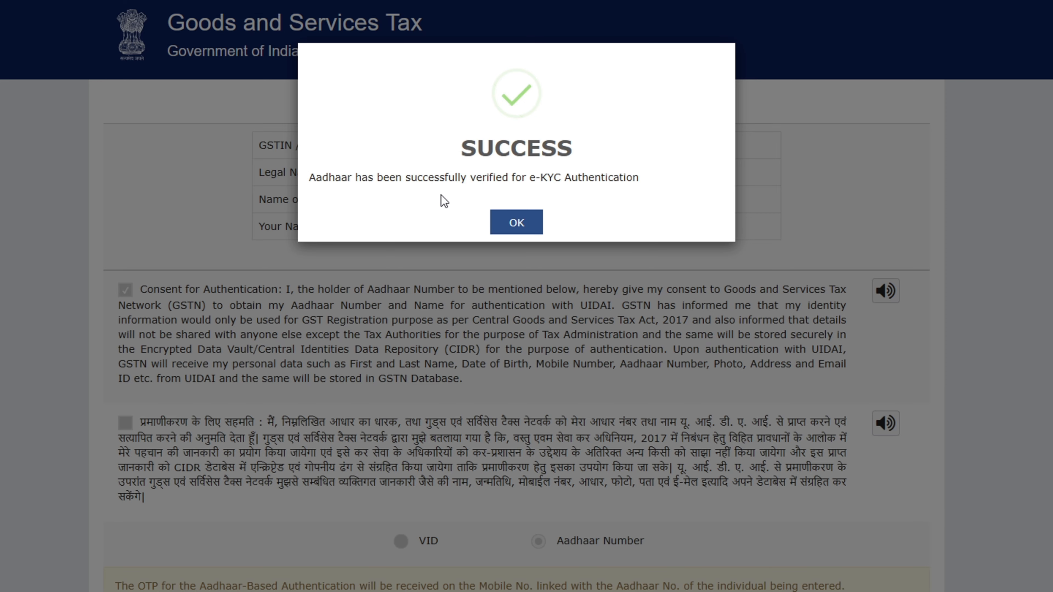
- Dismiss the SUCCESS message confirming Aadhaar e-KYC verification
click(516, 222)
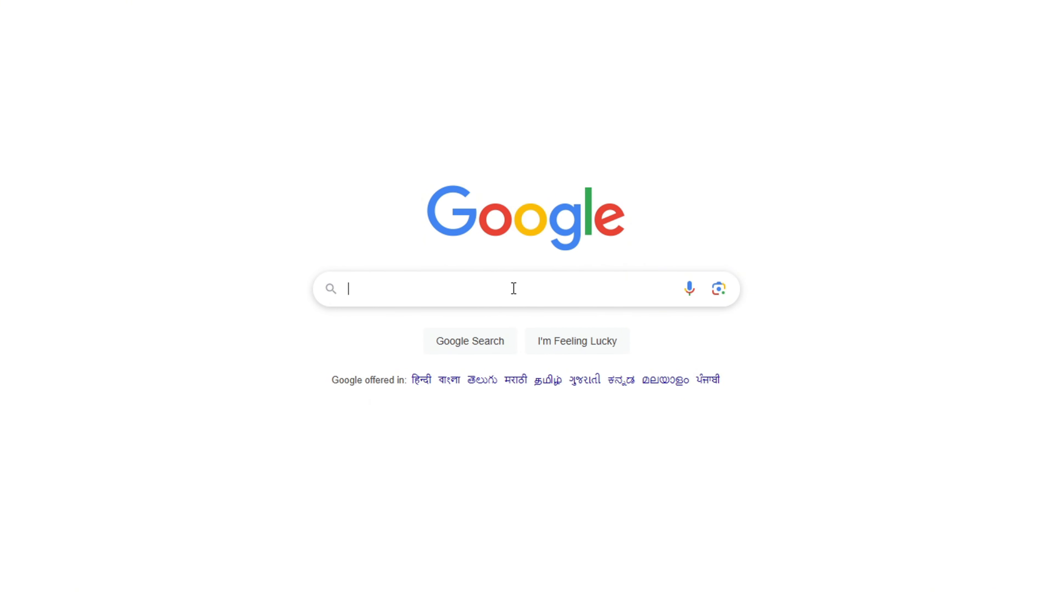
- Search Google for 'arn status' and start entering the ARN on GST's Track Application Status page
click(501, 287)
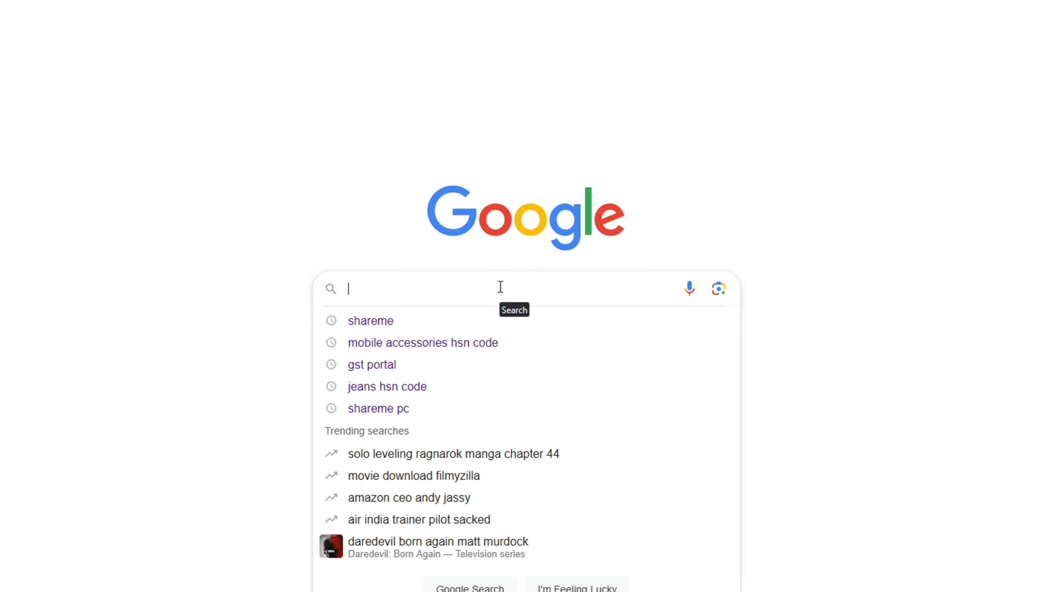
text(arn st)
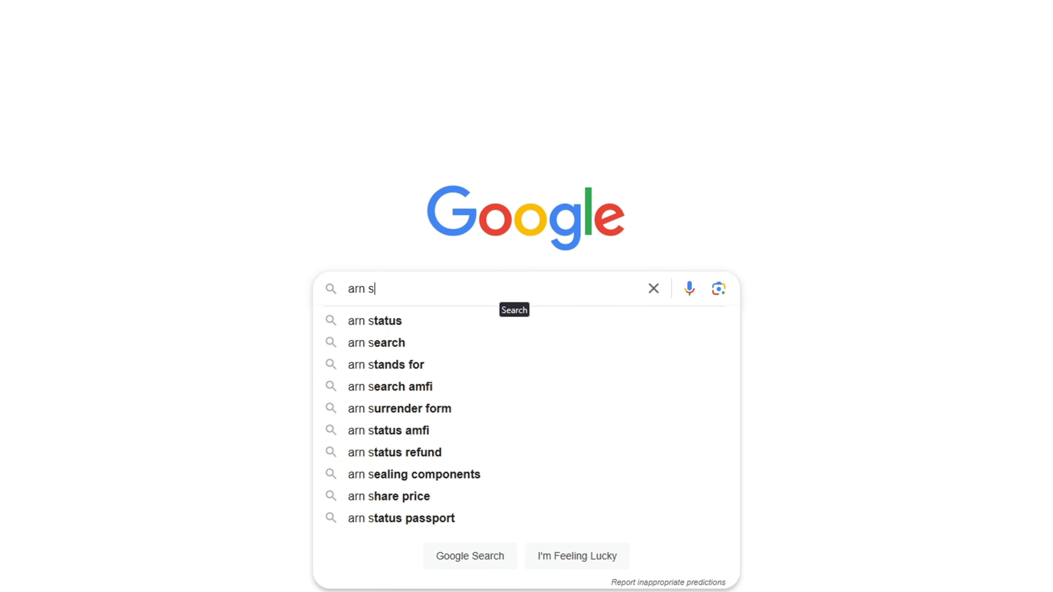
click(401, 323)
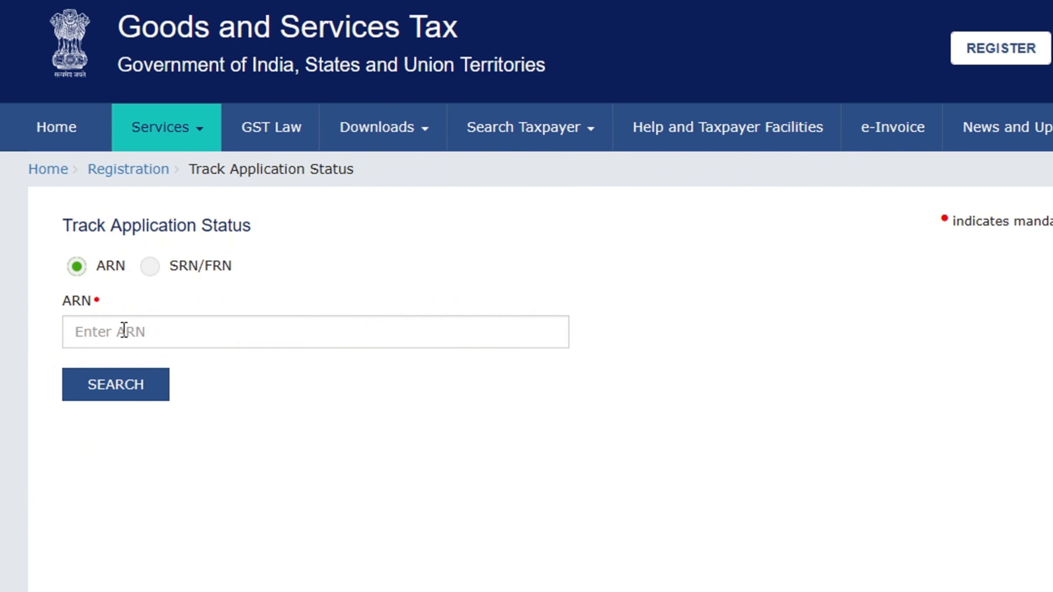
click(151, 330)
text(z)
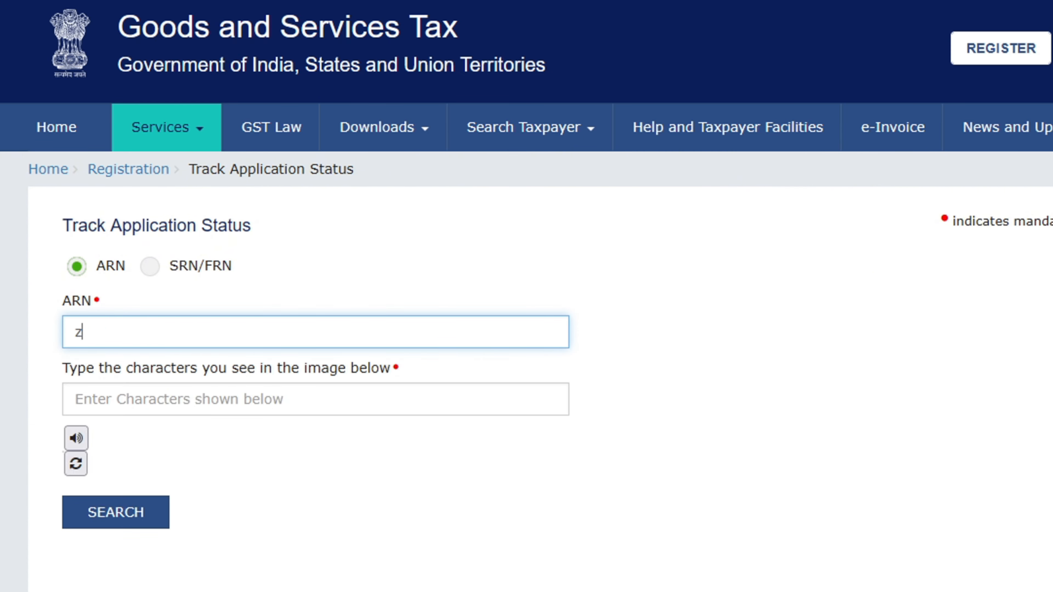